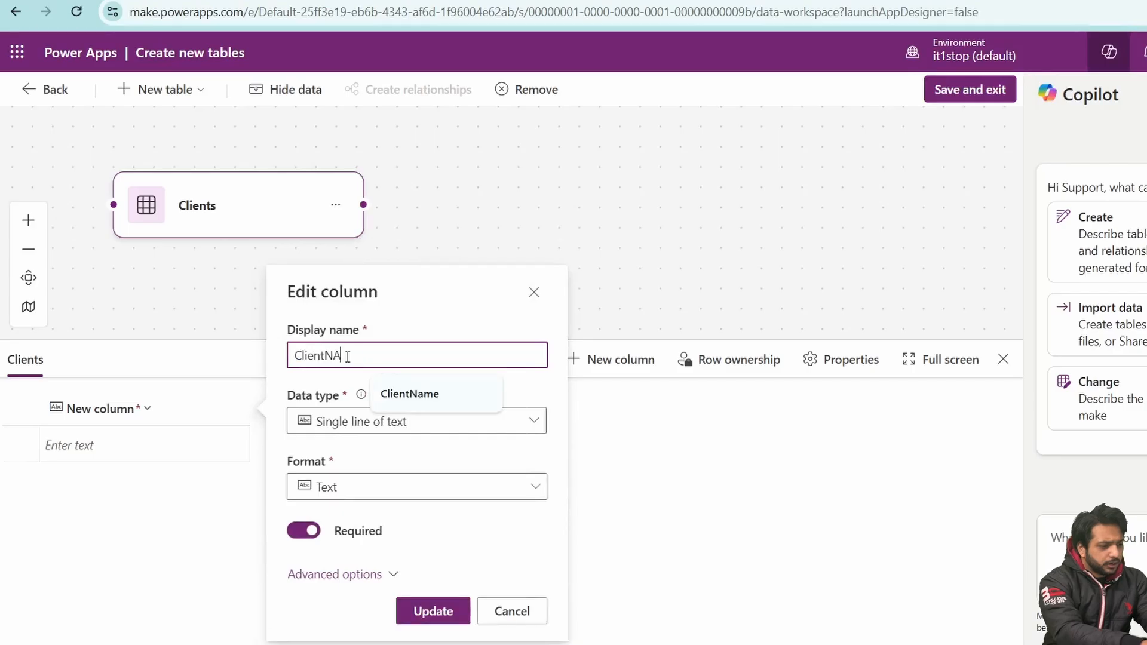
Step: Apply the primary column name ClientName and save the new Clients table
left_click(434, 611)
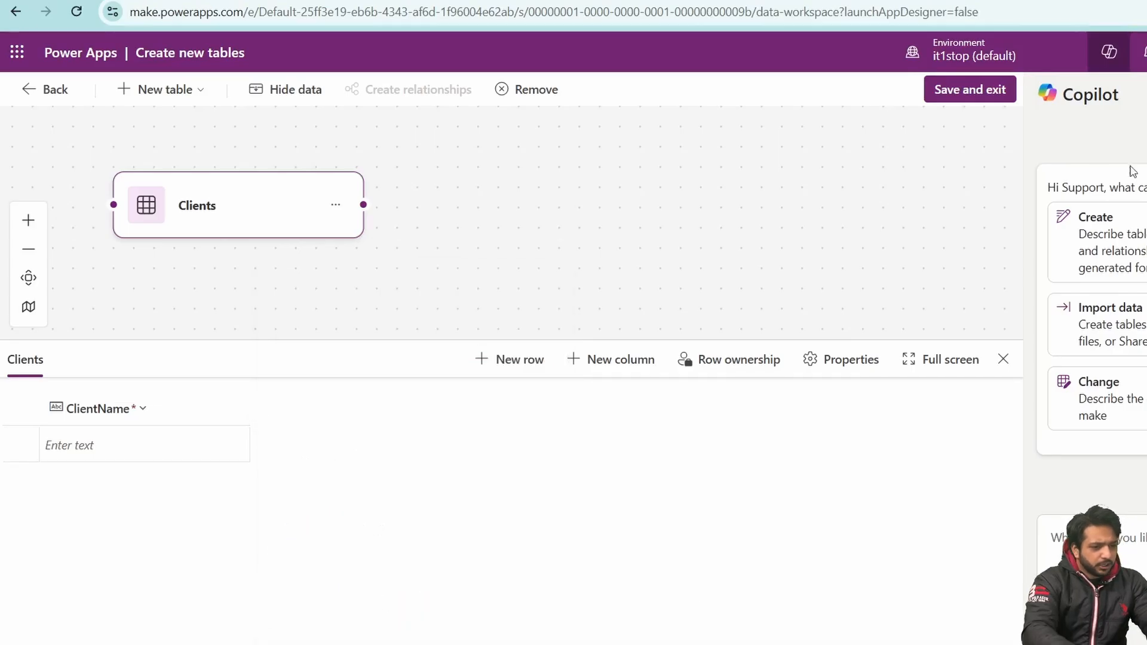
left_click(956, 89)
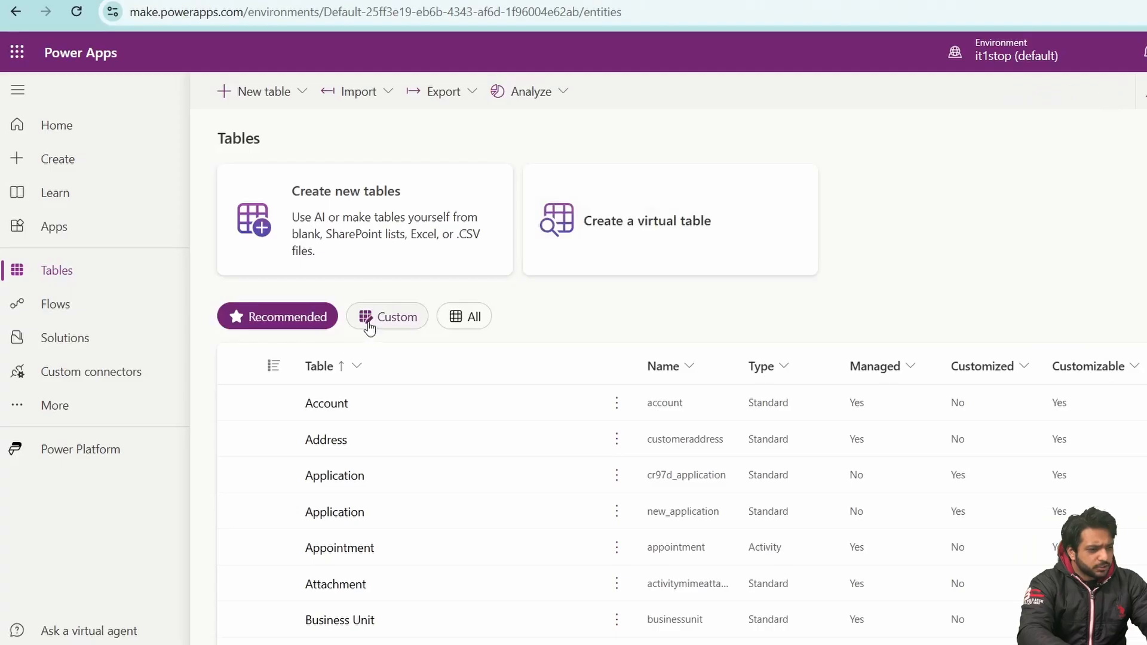
Step: Open the Clients table from the custom tables and examine its list of existing columns
left_click(374, 322)
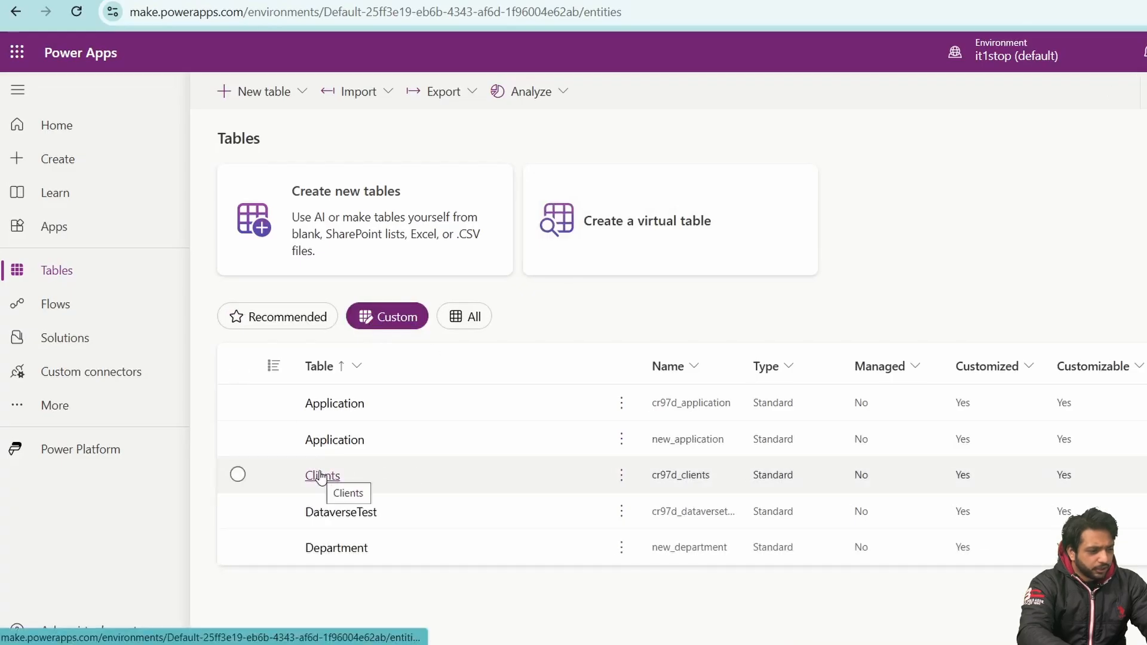
left_click(321, 476)
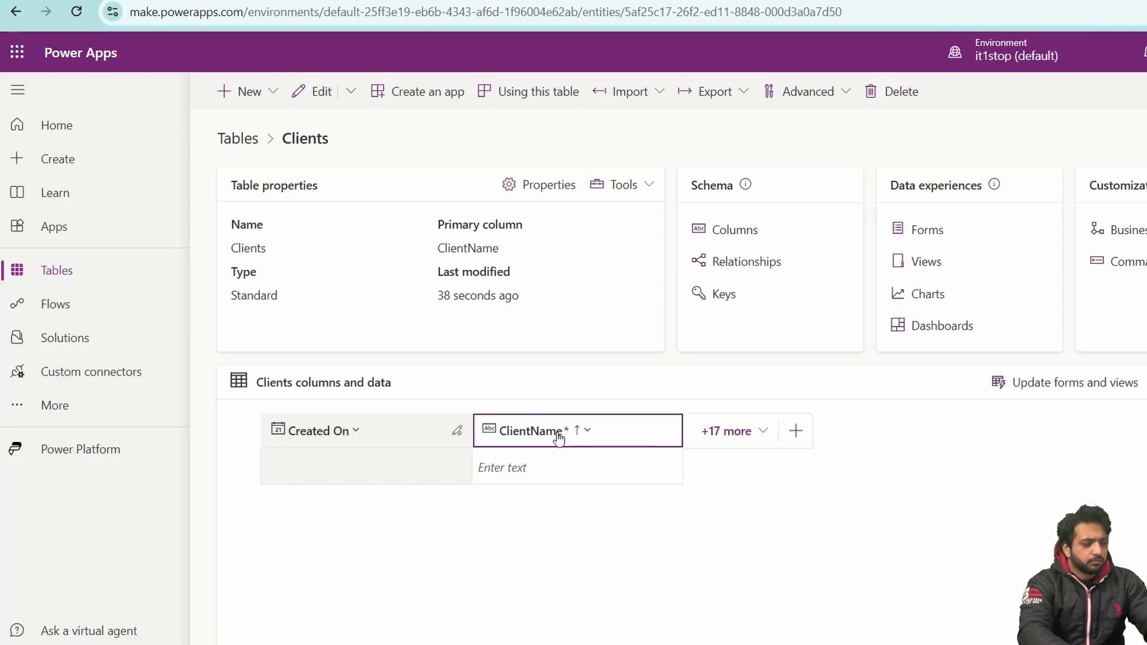
left_click(725, 431)
scroll(665, 269, "down", 10)
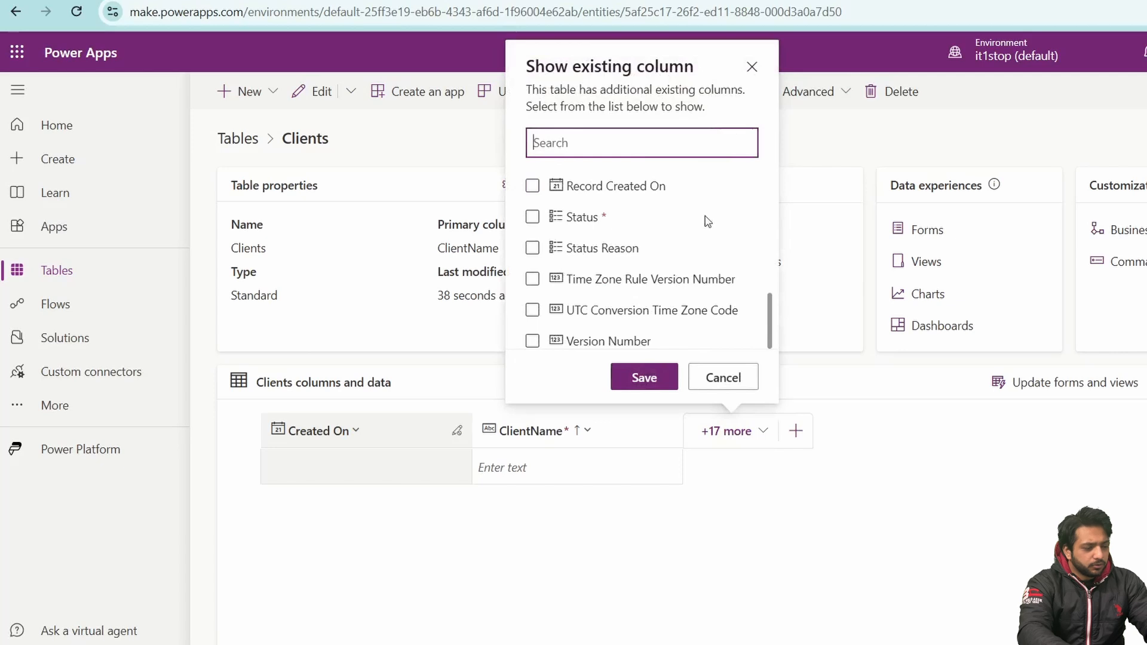
scroll(707, 221, "up", 10)
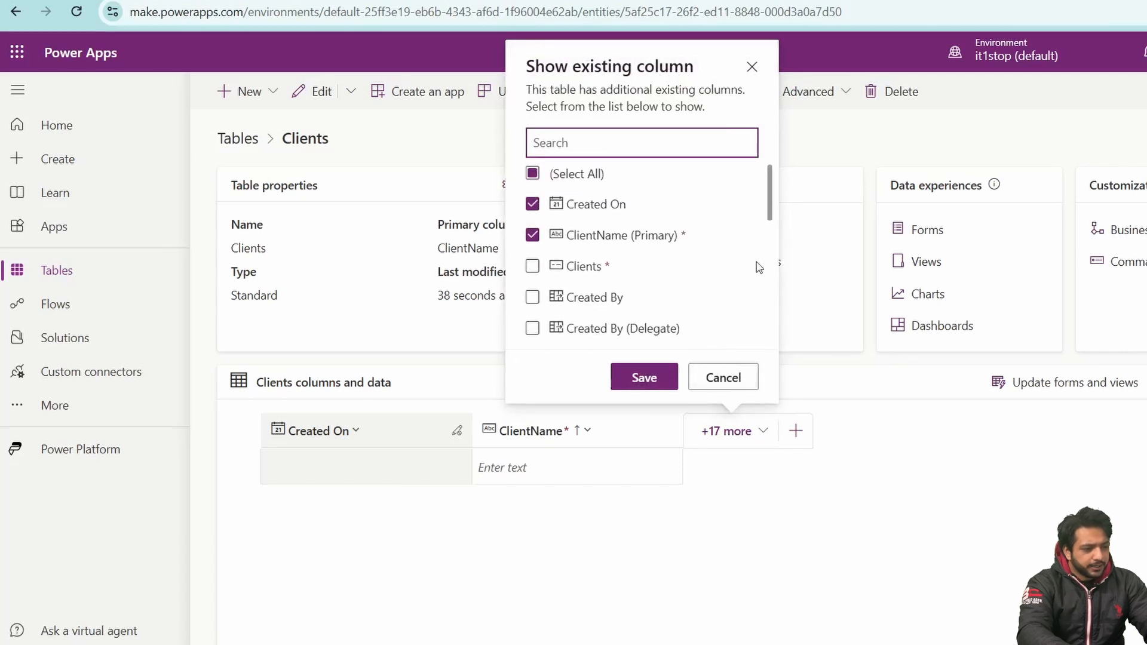
left_click(711, 433)
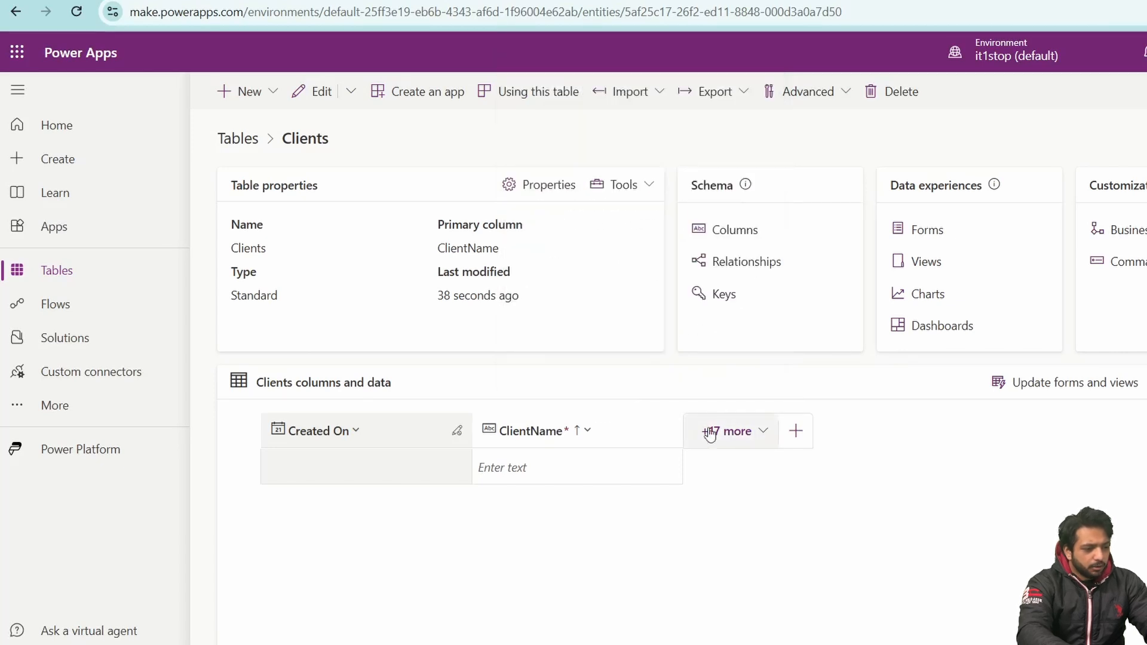
Step: Add a ClientEmail column to the Clients table as a single line of text in Email format and save it
left_click(798, 435)
left_click(845, 169)
type("ClientEmail")
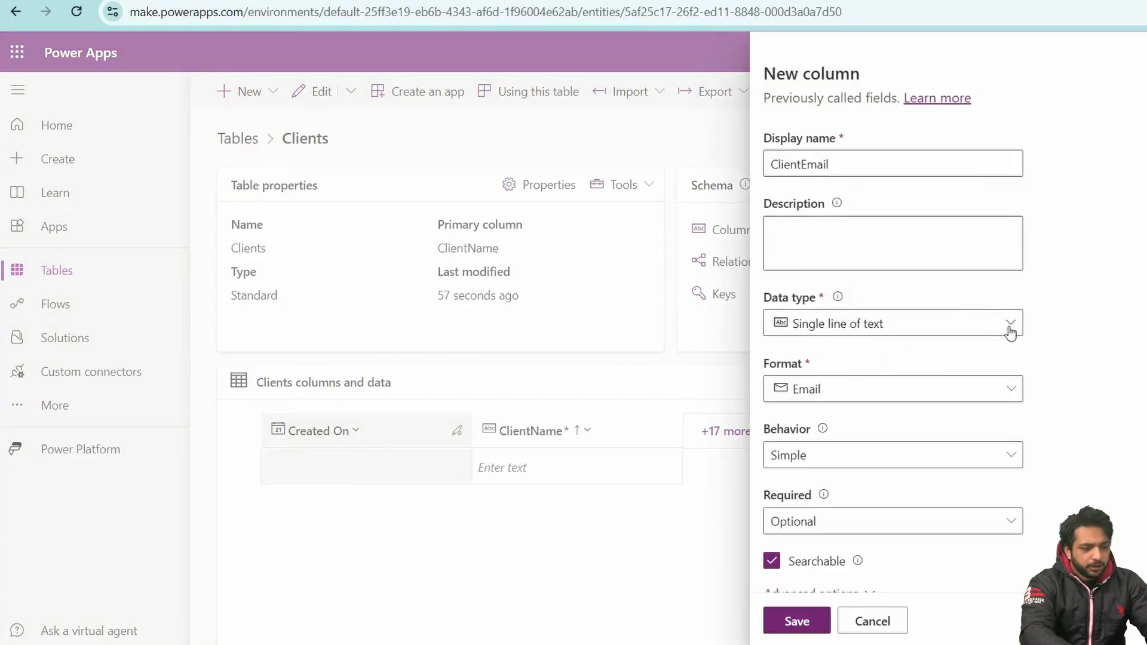
left_click(1009, 333)
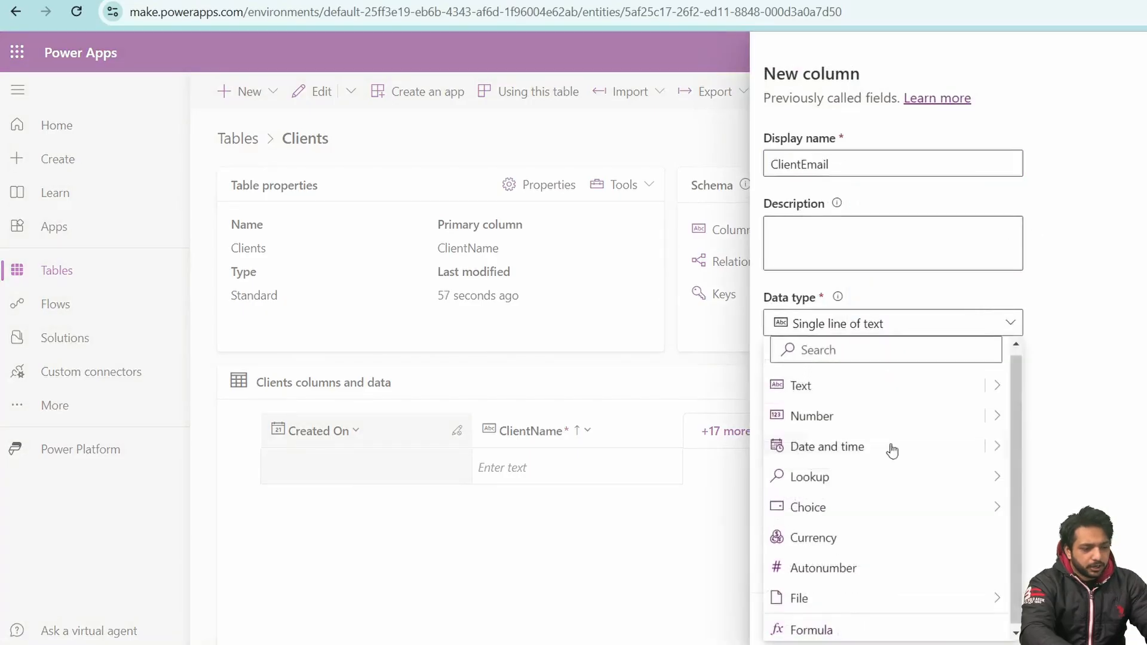
left_click(996, 385)
left_click(1060, 442)
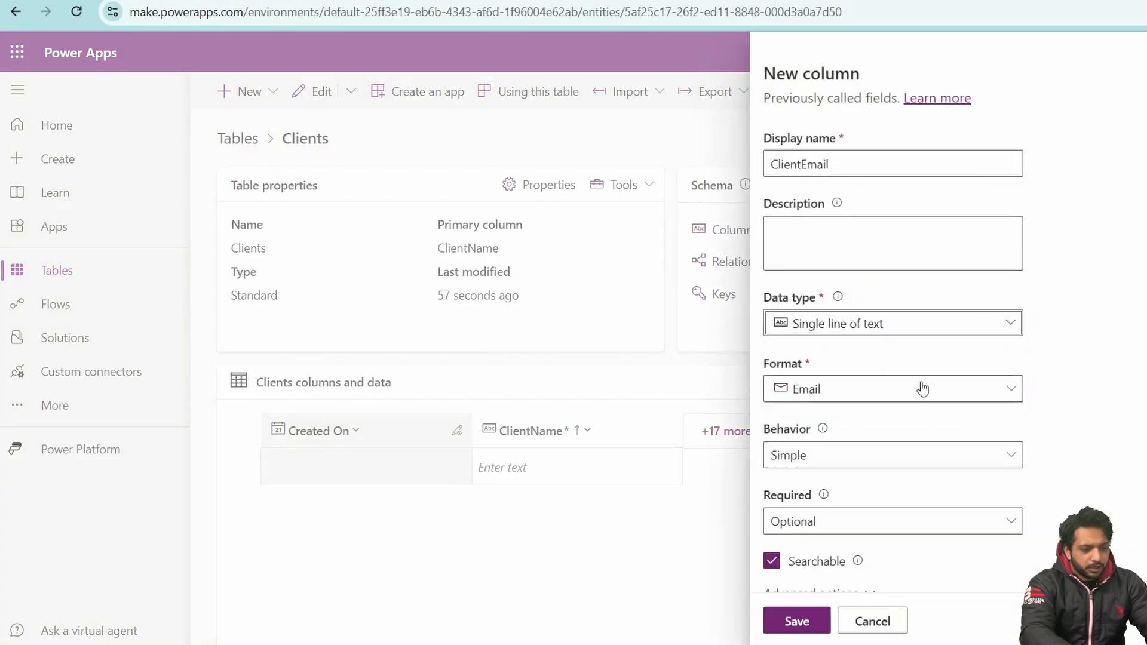
scroll(796, 616, "down", 1)
left_click(798, 619)
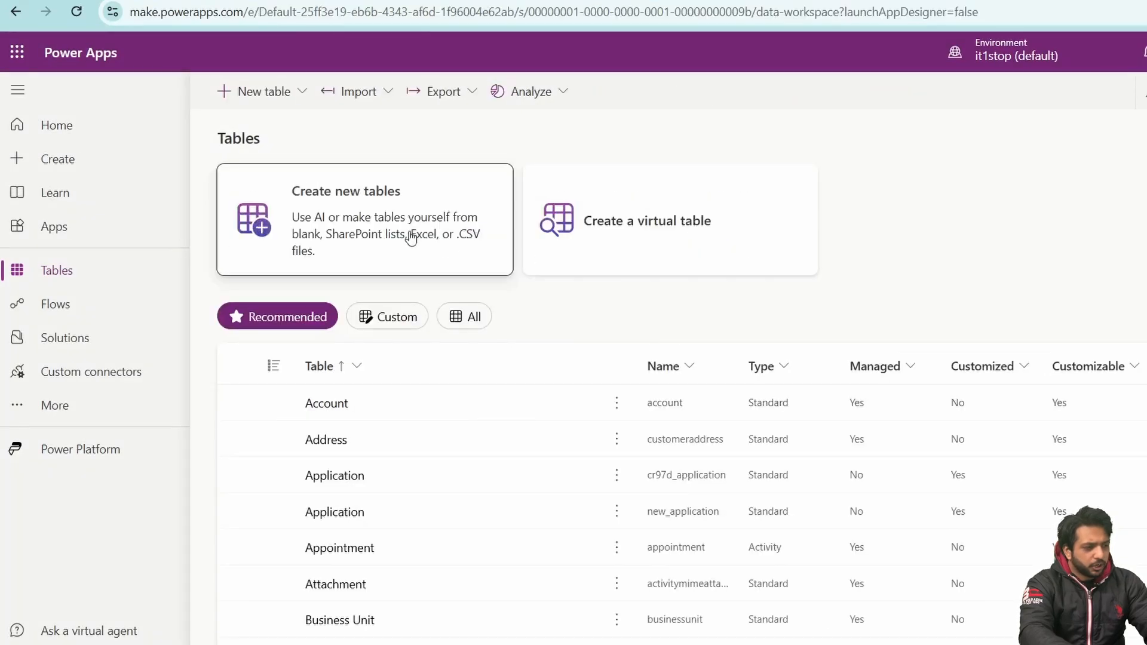
Step: Create a new blank table named Projects
left_click(410, 236)
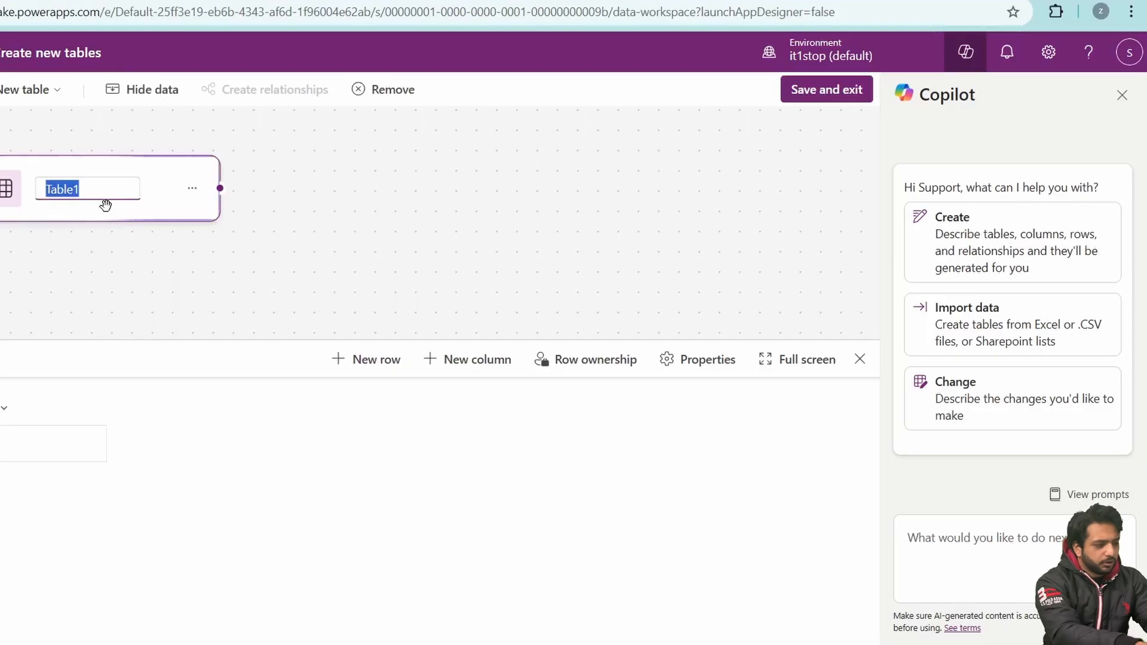
type("Projects")
key("Return")
Step: Rename the Projects table's primary column to ProjectName and save the table
left_click(5, 407)
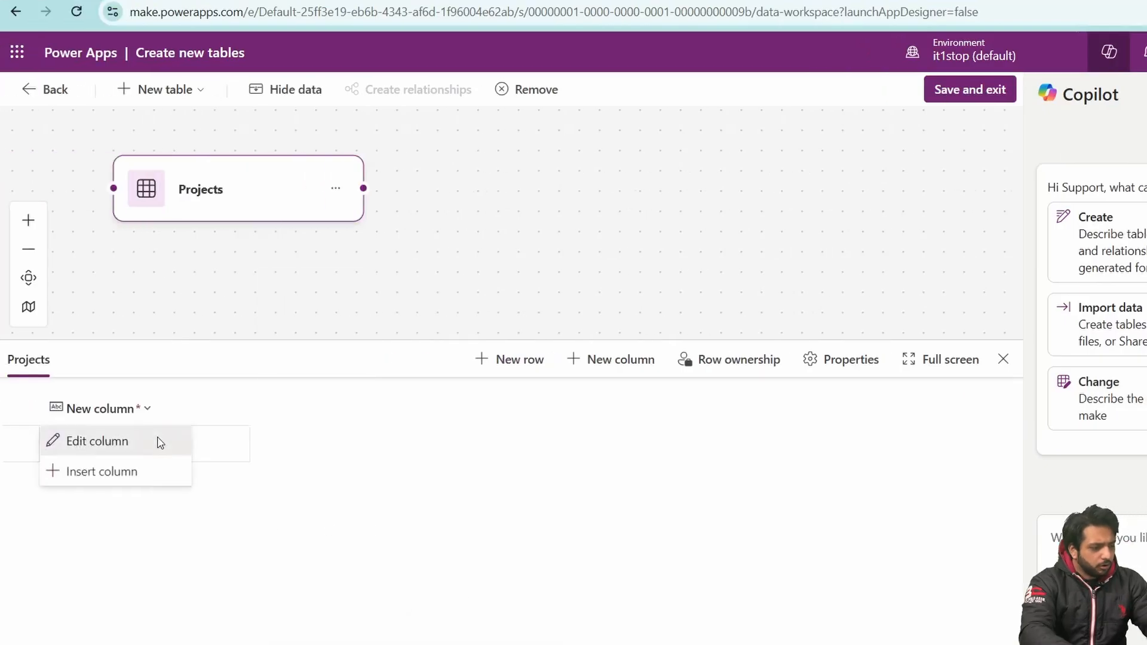
left_click(16, 443)
triple_click(172, 366)
type("ProjectName")
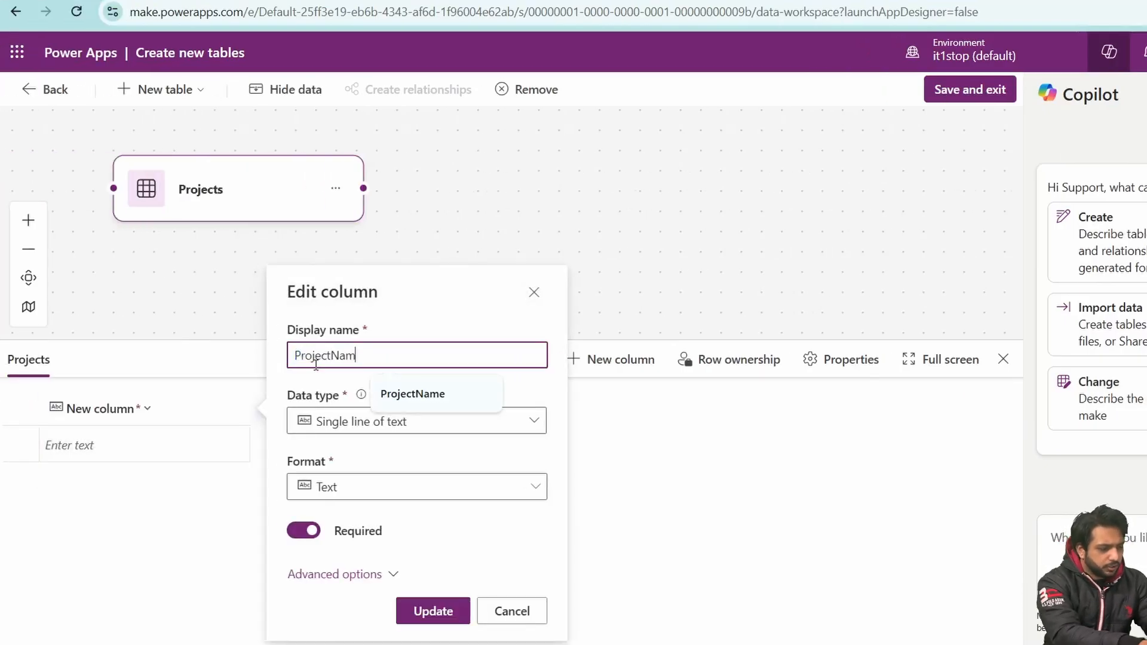
left_click(445, 615)
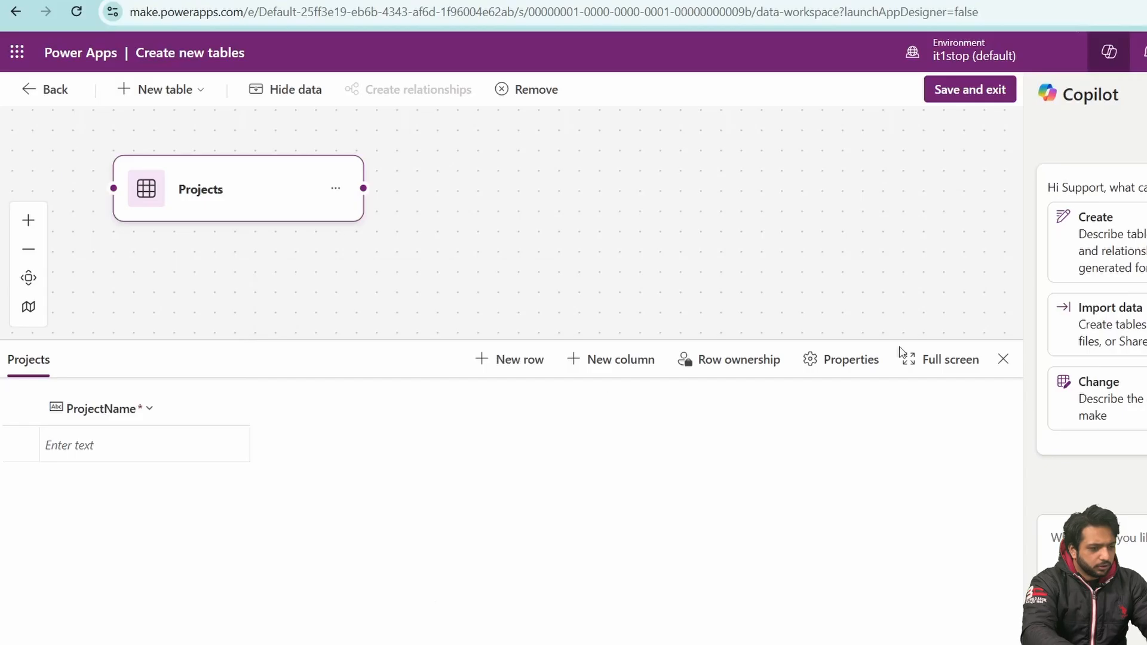
left_click(984, 89)
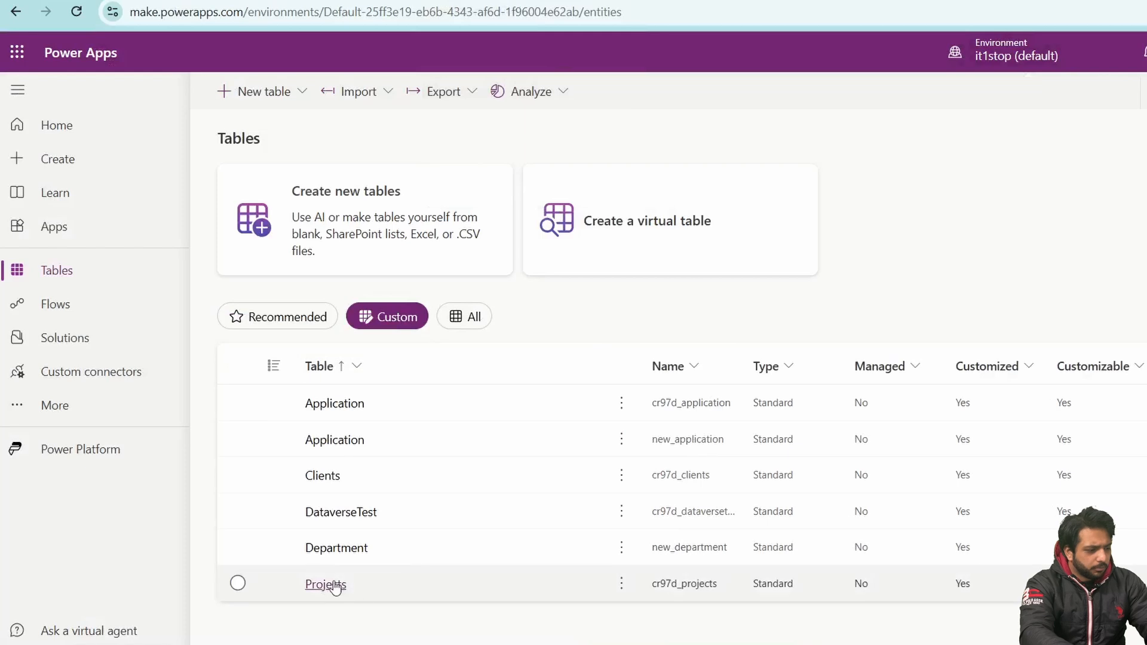
Step: In the Projects table, set up a new StartDate column with the Date and time data type and Date only format
left_click(325, 584)
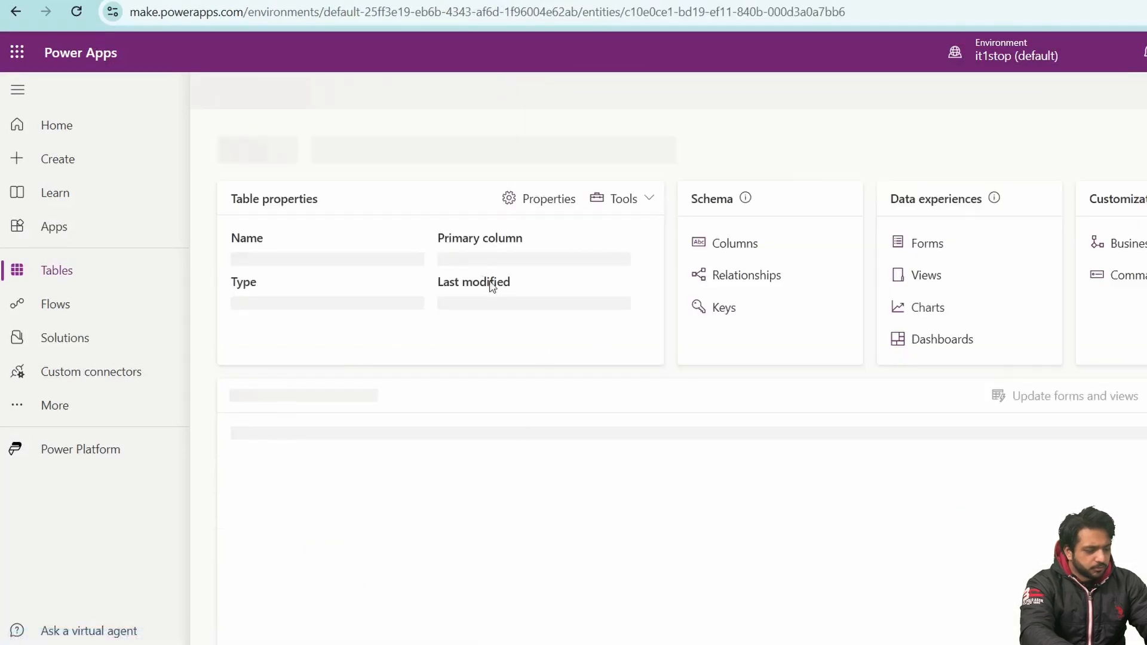
scroll(540, 382, "down", 3)
scroll(708, 424, "up", 2)
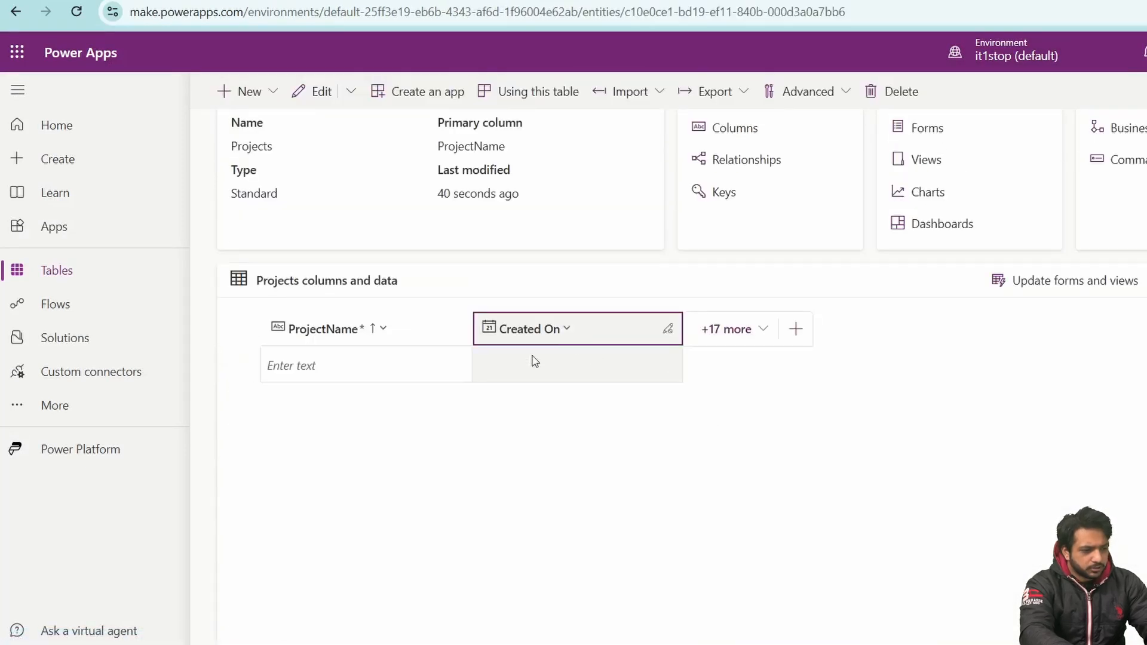
left_click(795, 328)
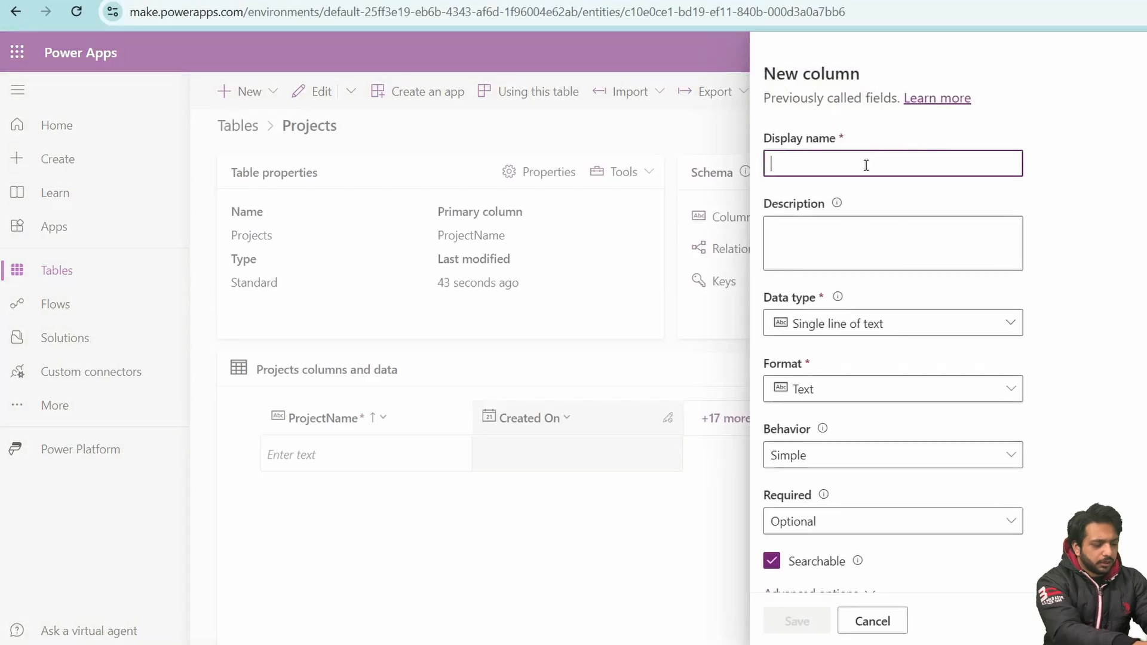
type("StartD")
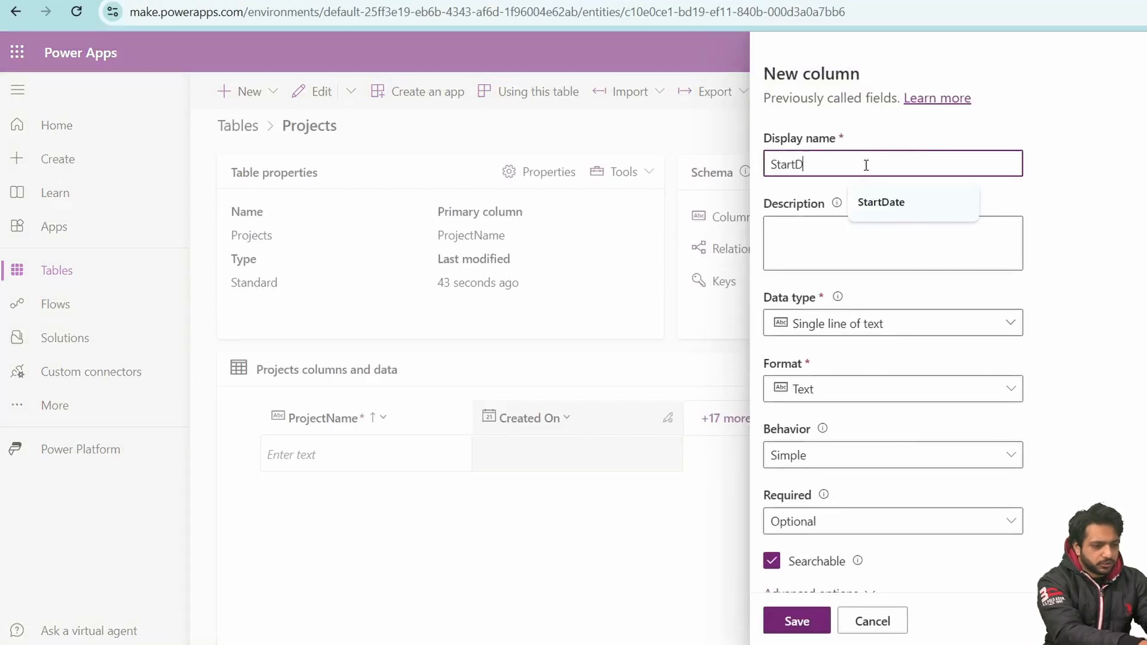
type("ate")
left_click(845, 324)
left_click(860, 448)
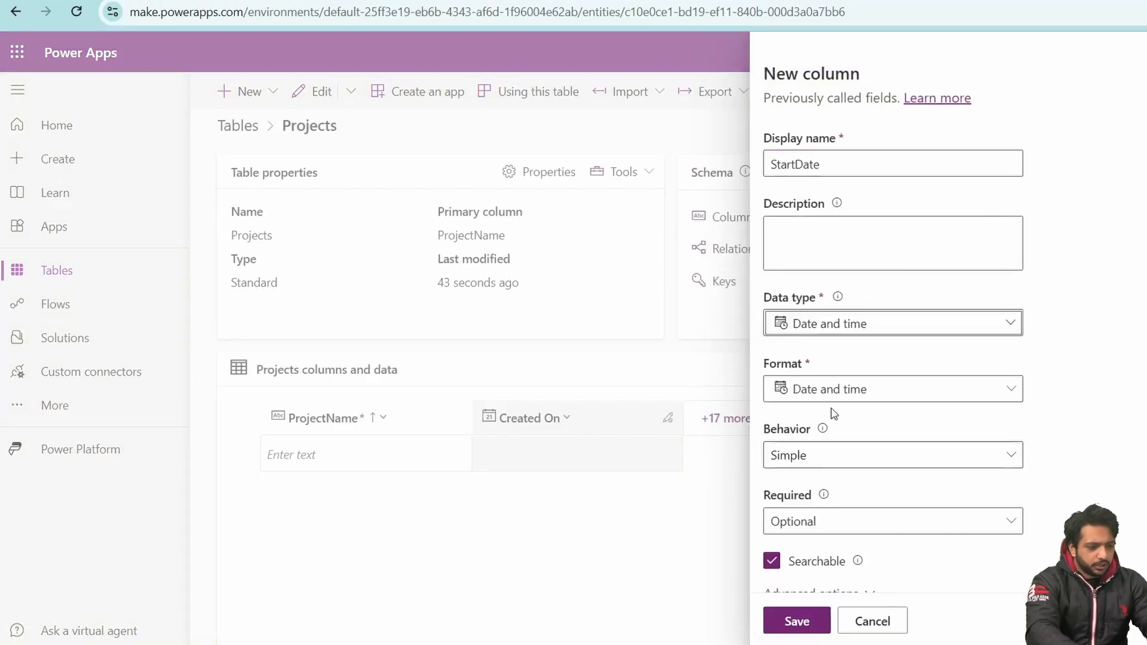
left_click(829, 392)
left_click(811, 454)
Step: Set the StartDate column's time zone adjustment to Date only and save the column
scroll(814, 471, "down", 1)
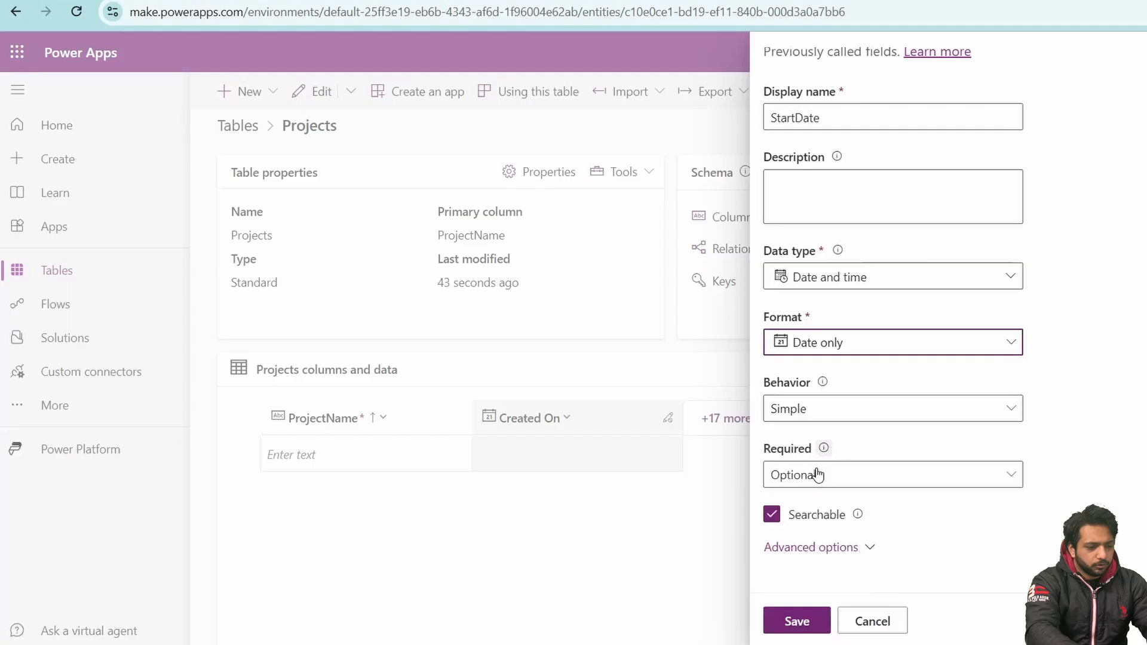
left_click(811, 544)
scroll(811, 540, "down", 7)
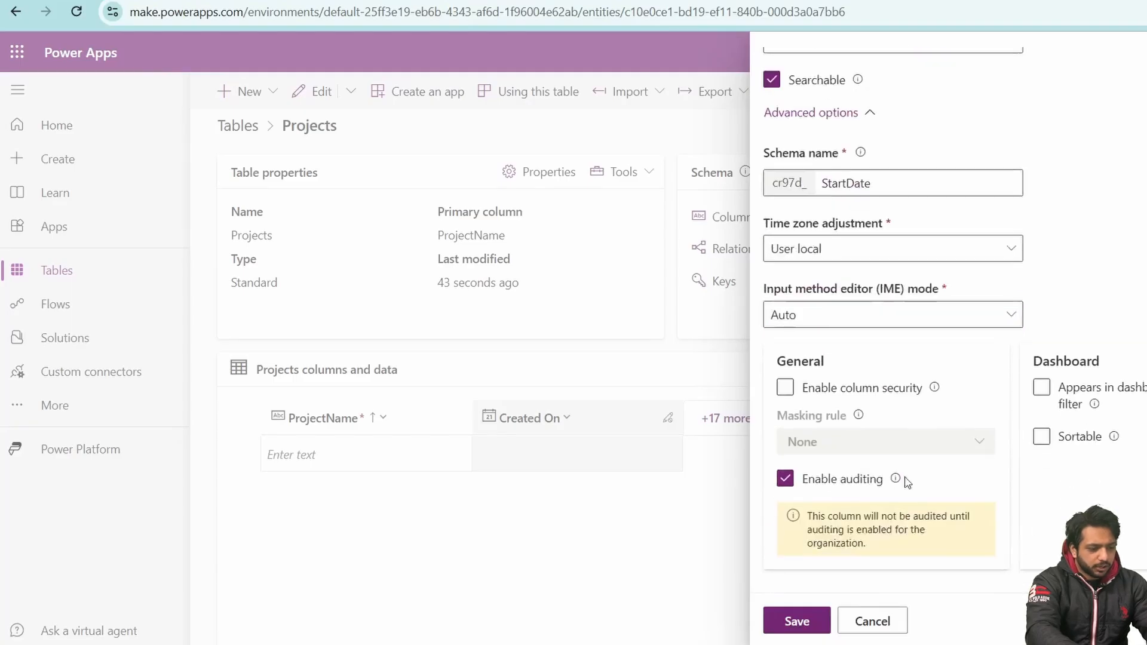
left_click(855, 250)
left_click(842, 276)
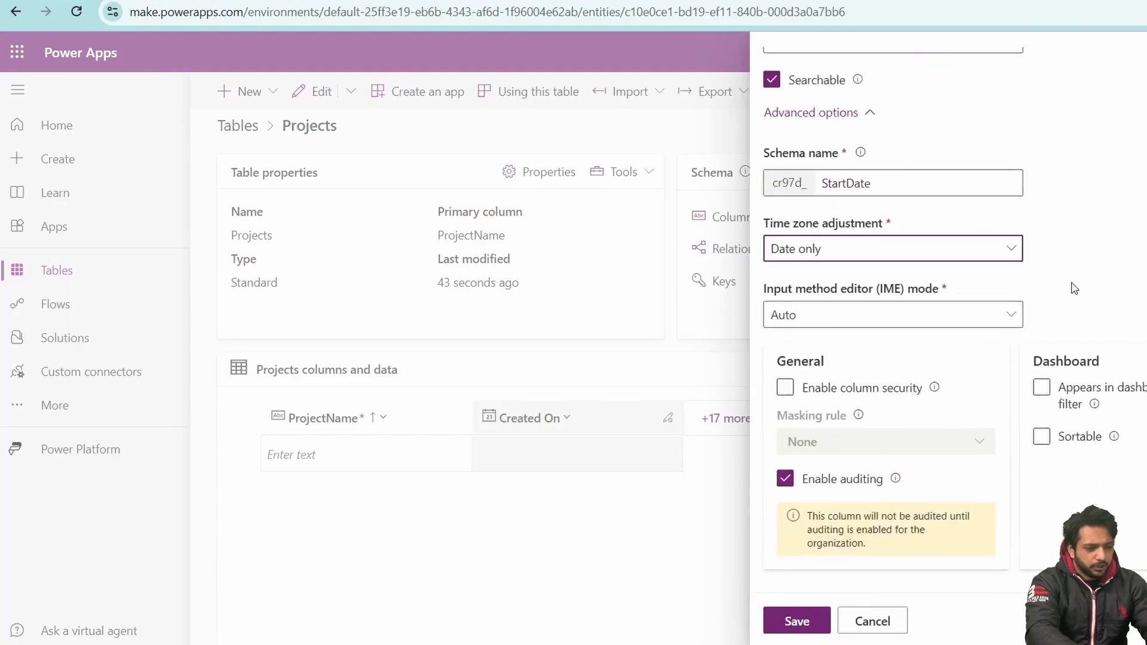
left_click(801, 619)
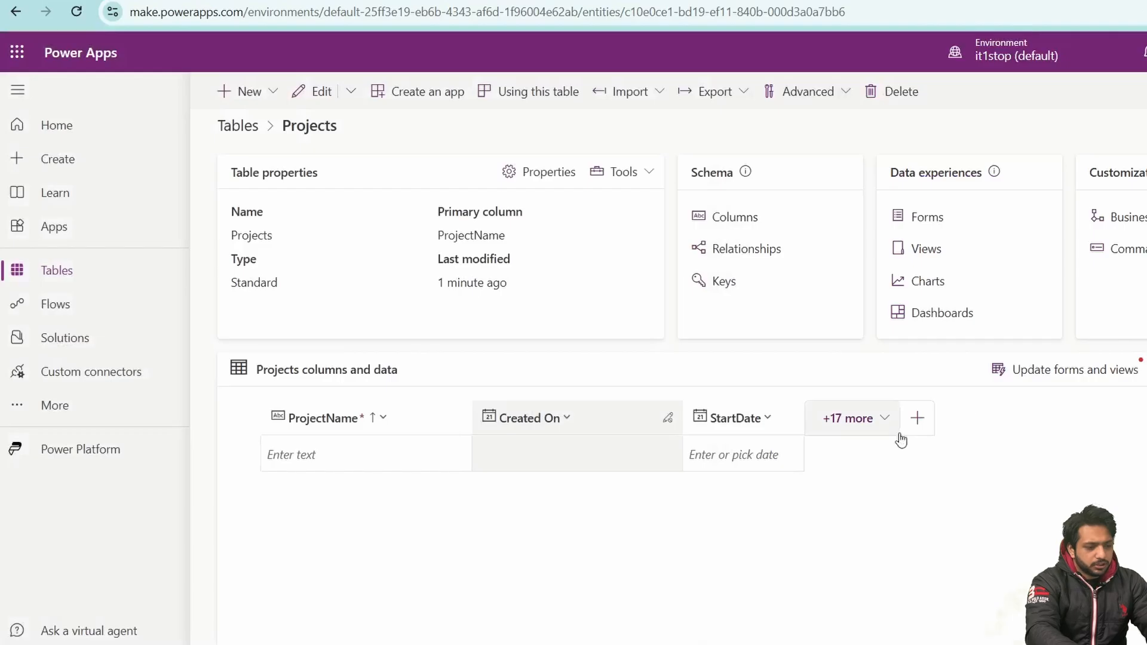
Step: Set up another new column in Projects named EndDate with the Date and time data type
left_click(915, 419)
left_click(820, 157)
type("EndD")
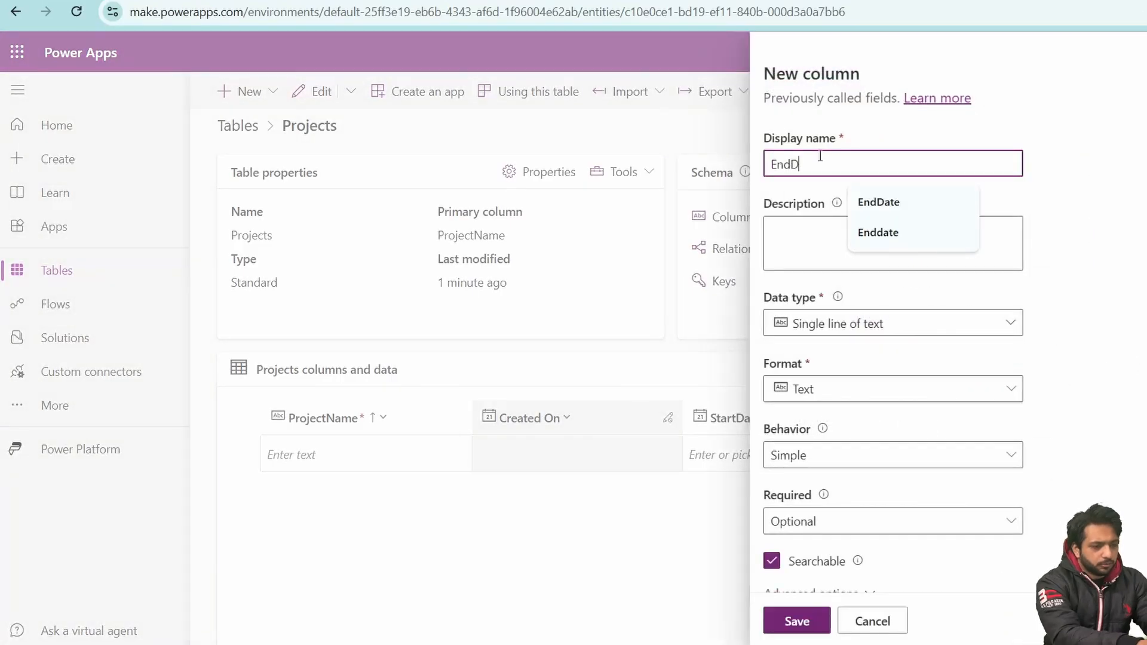
type("ate")
left_click(938, 323)
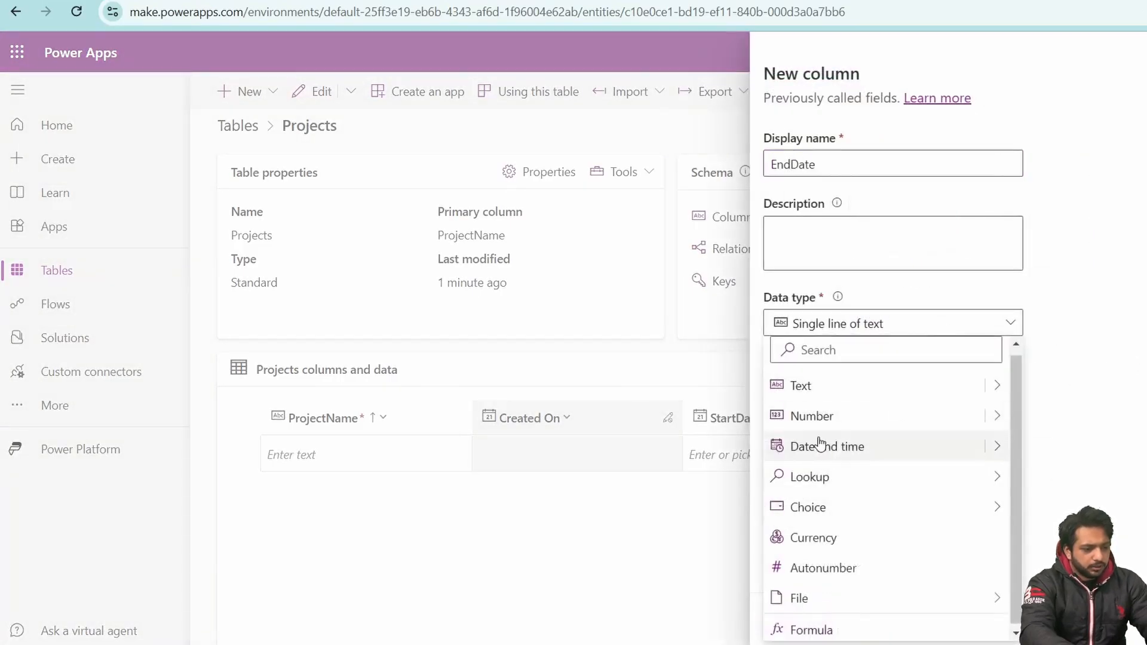
left_click(797, 445)
Step: Set the EndDate column's format to Date only, change its time zone adjustment, and save the column
left_click(861, 462)
left_click(862, 462)
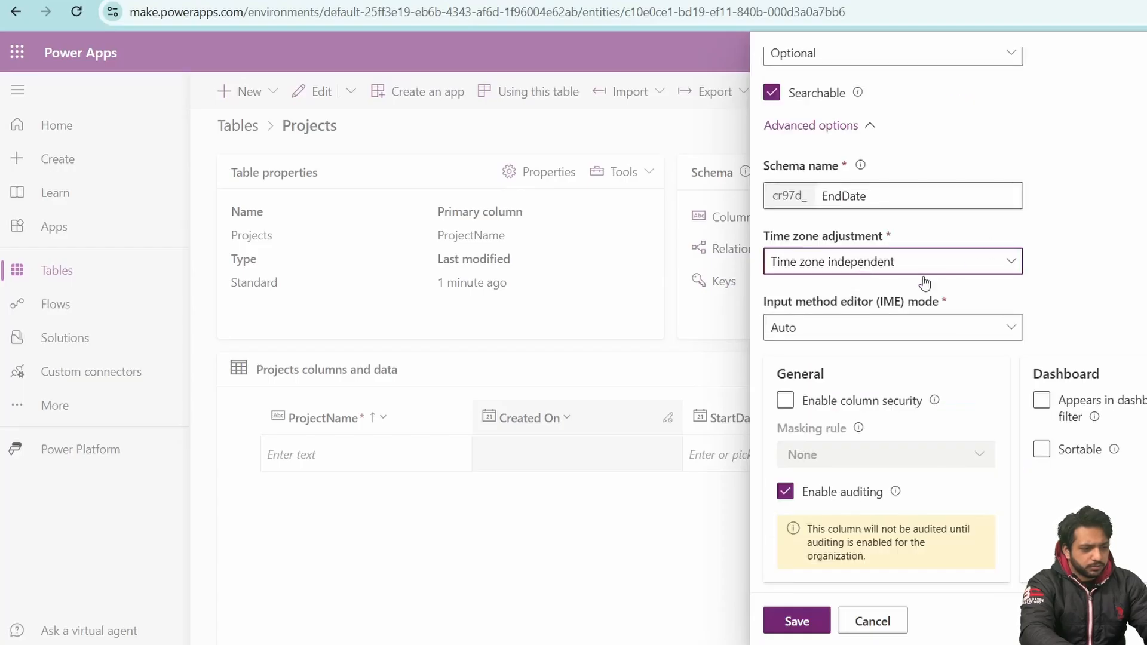
left_click(832, 293)
left_click(810, 617)
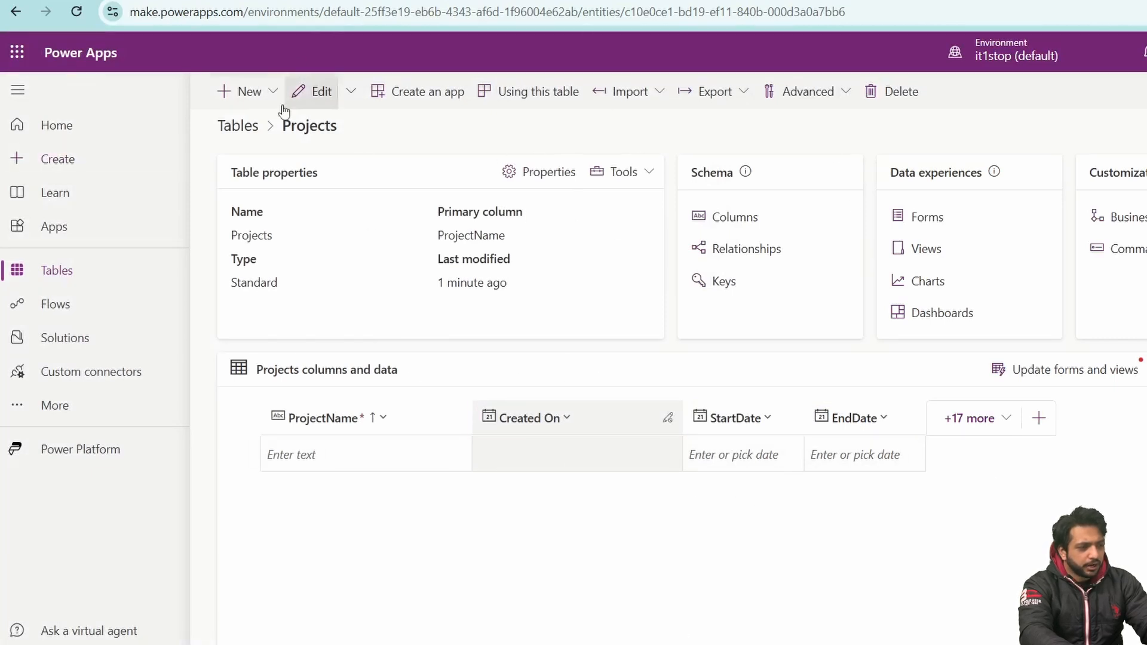
Step: Return to the tables list and open the relationships of the Clients table
key("alt+Left")
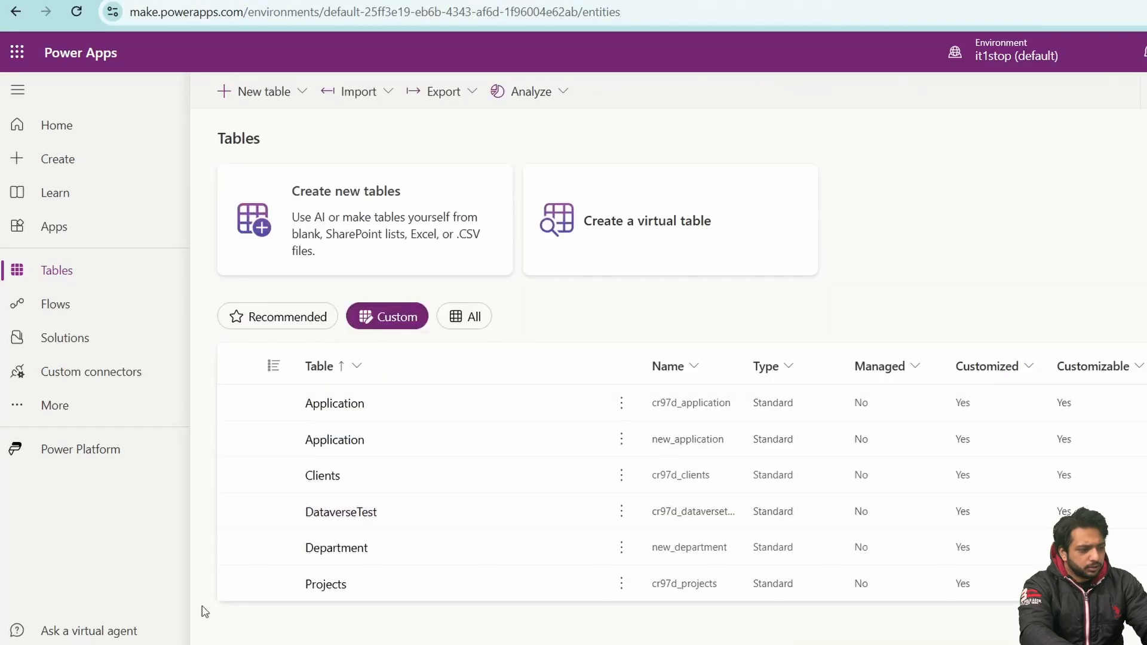
left_click(331, 476)
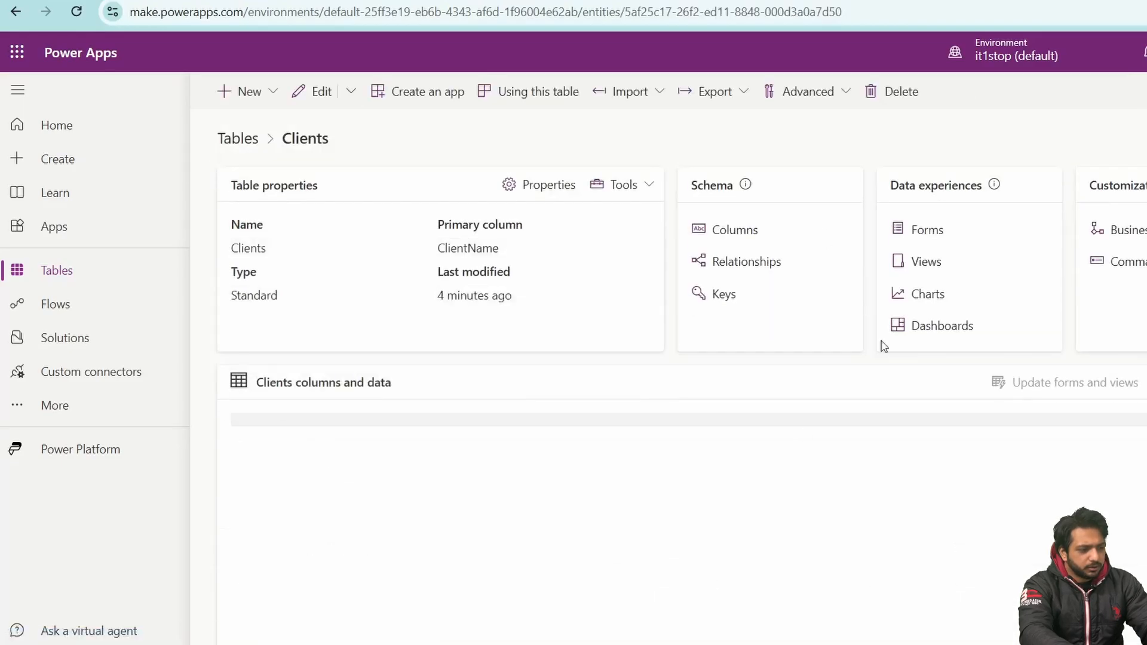
left_click(746, 274)
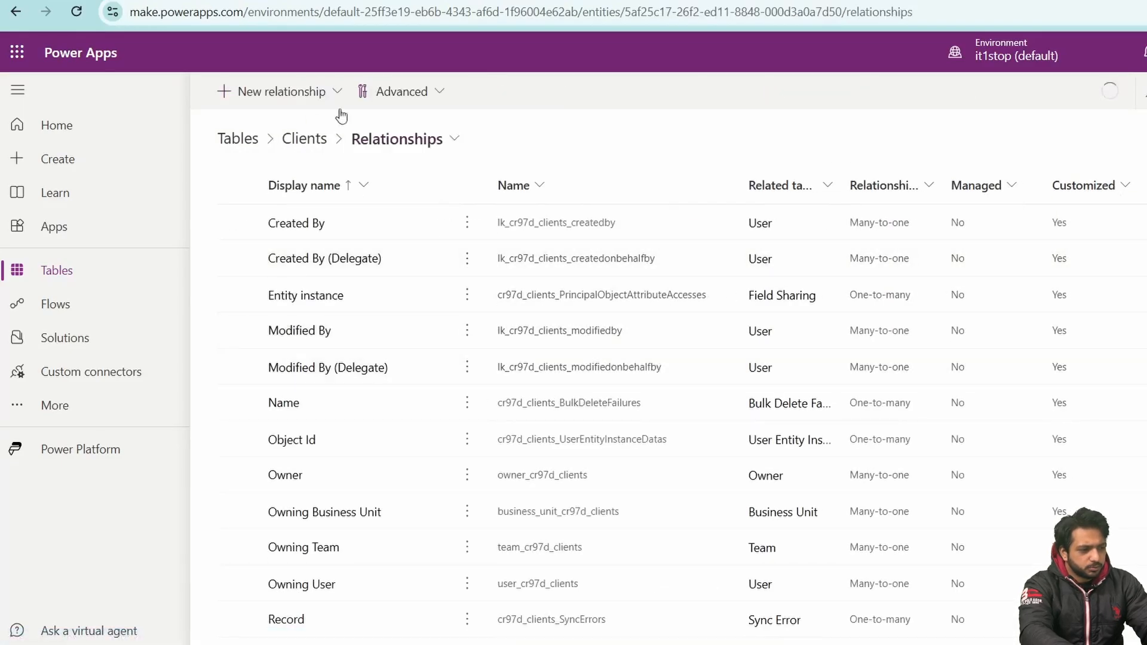
Step: Create a one-to-many relationship from Clients to the related Projects table, keeping the default lookup column settings
left_click(334, 91)
left_click(304, 156)
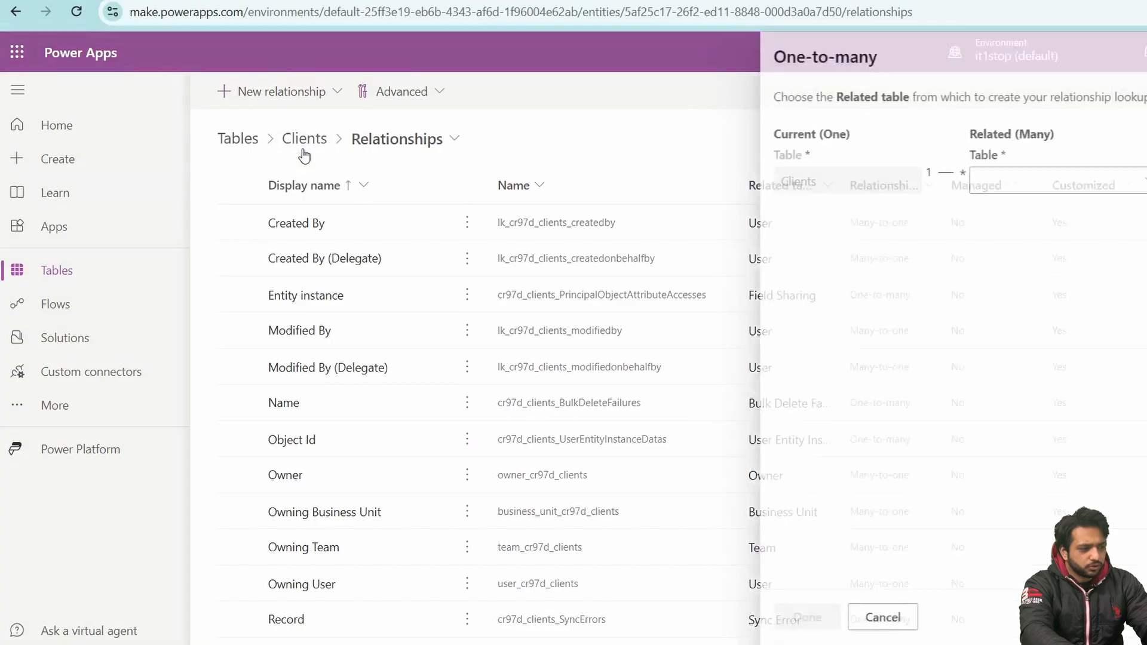
left_click(1134, 179)
type("Proje")
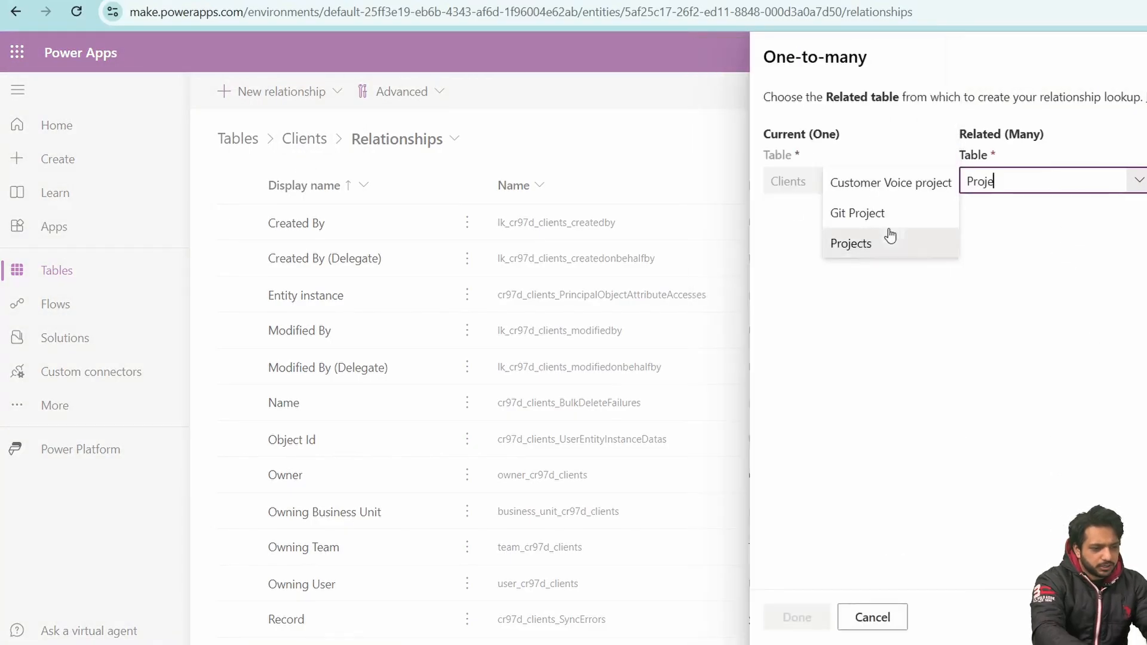
left_click(878, 242)
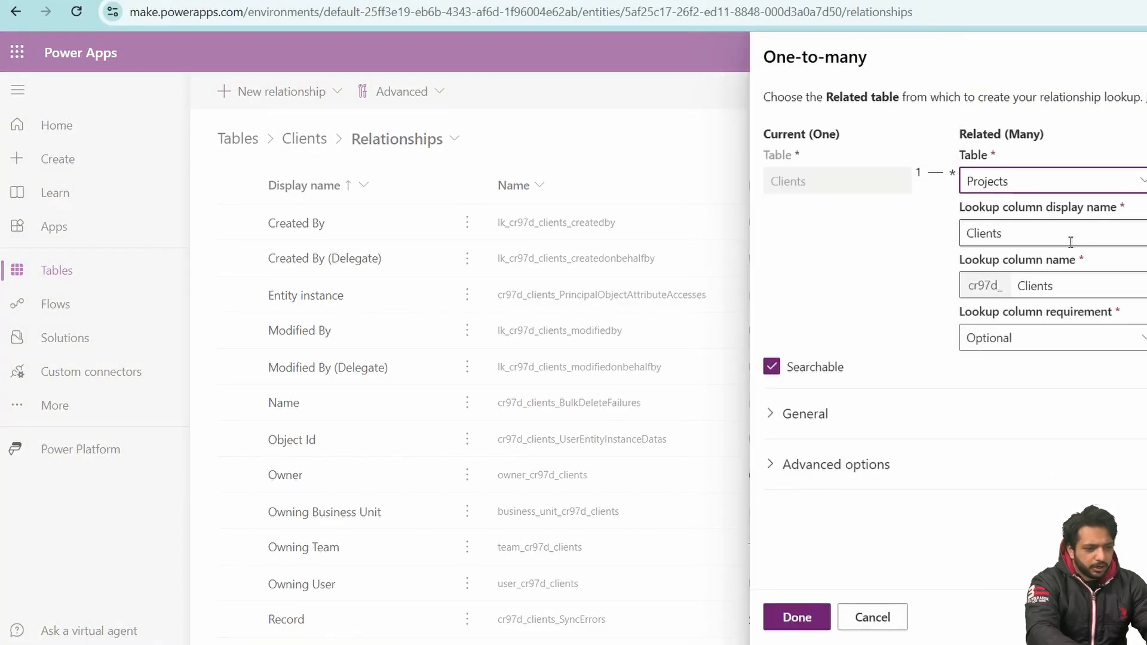
left_click(803, 606)
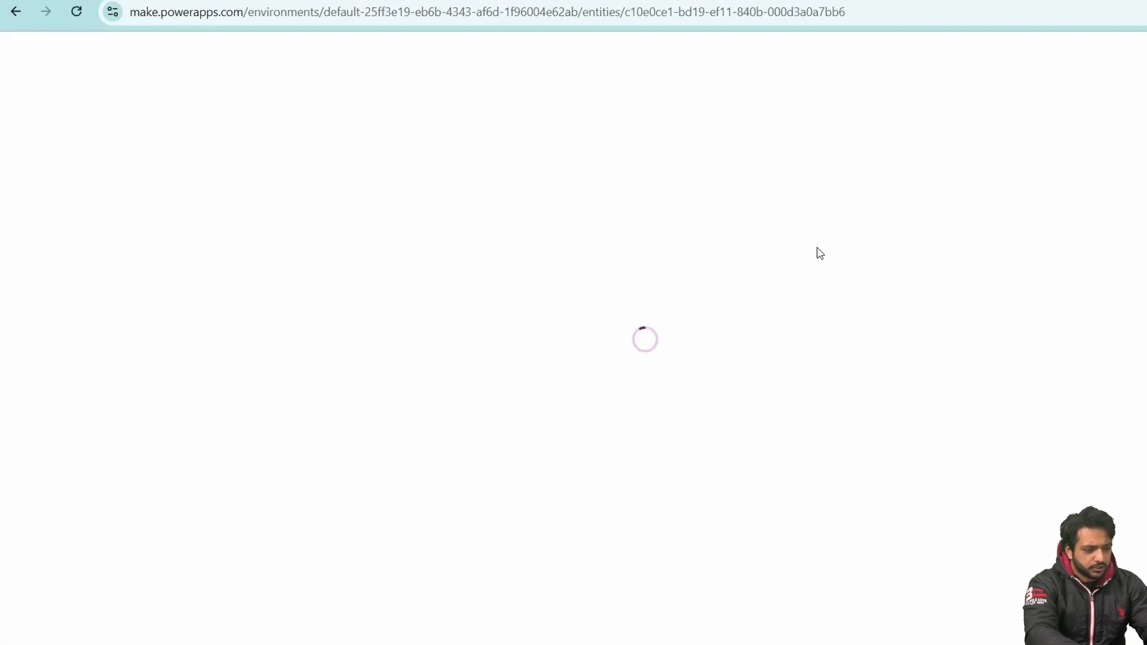
Step: Show the existing Clients column in the Projects data grid and open the lookup choices in its empty row
left_click(969, 430)
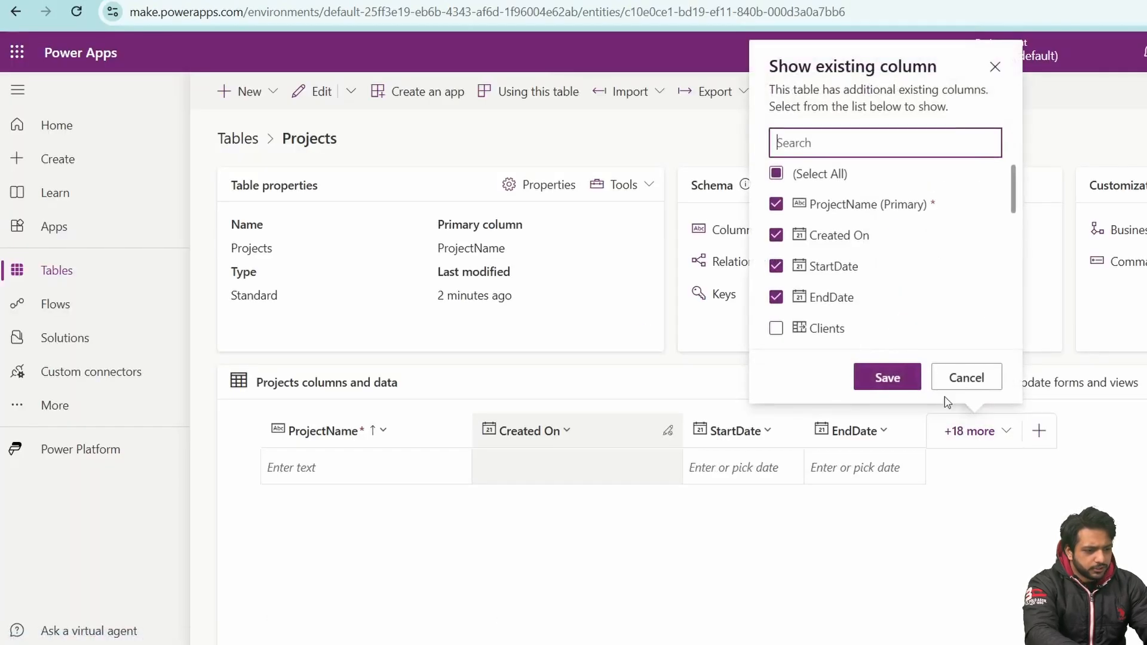
left_click(774, 332)
left_click(886, 380)
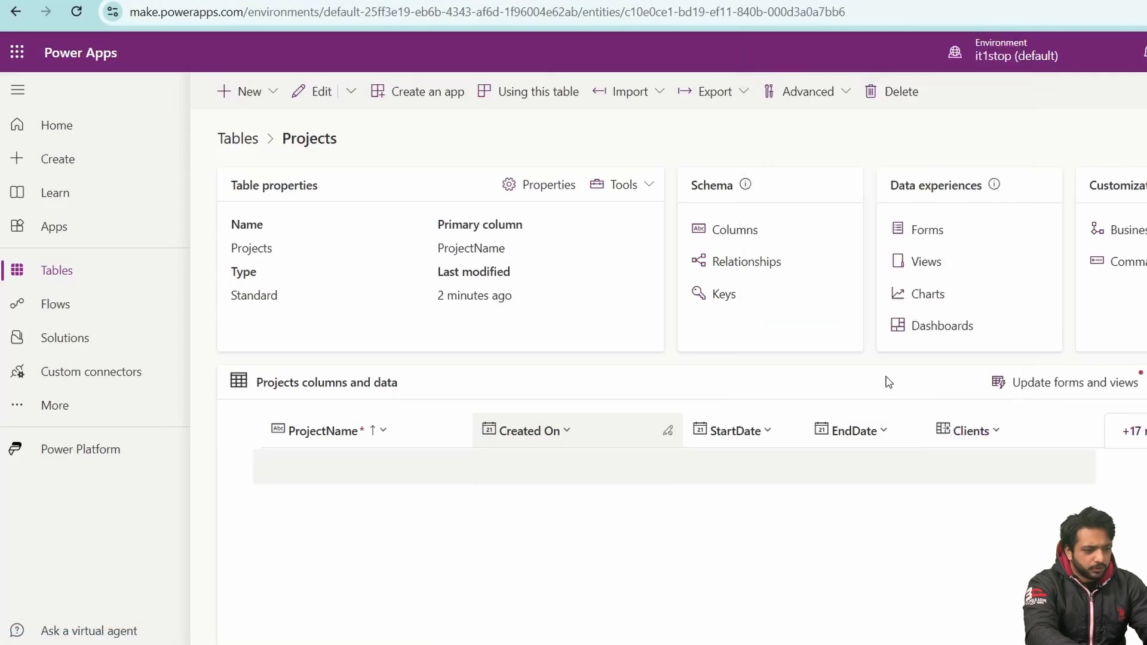
scroll(967, 305, "down", 3)
left_click(993, 266)
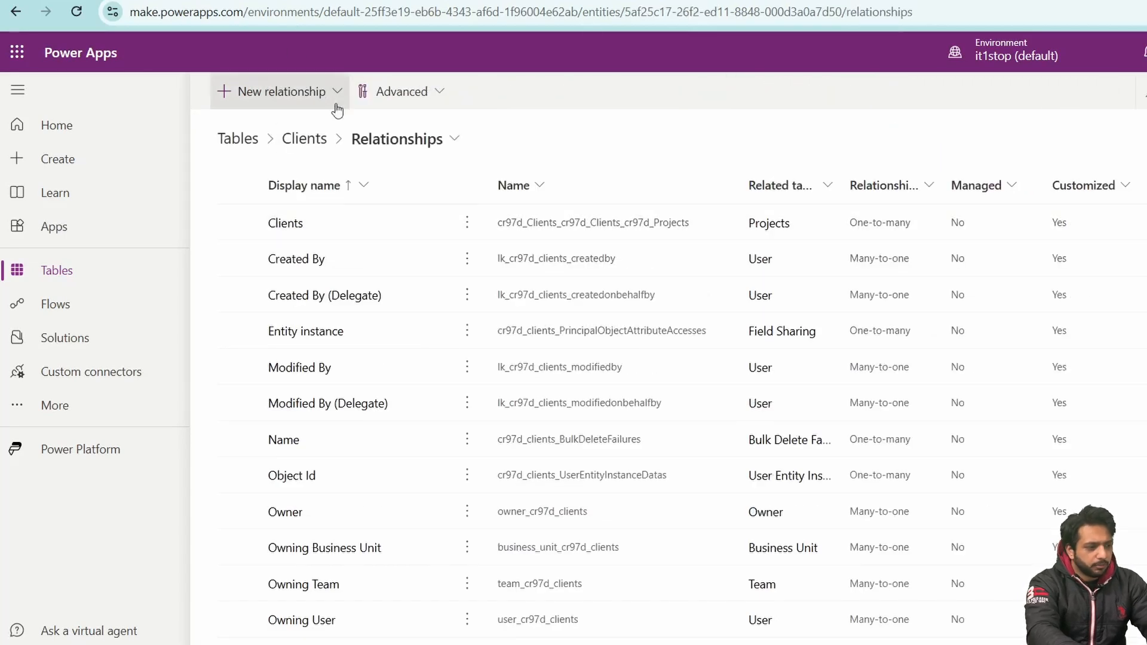
Step: Open the Clients table and add client records, entering each client's name and e-mail
left_click(304, 138)
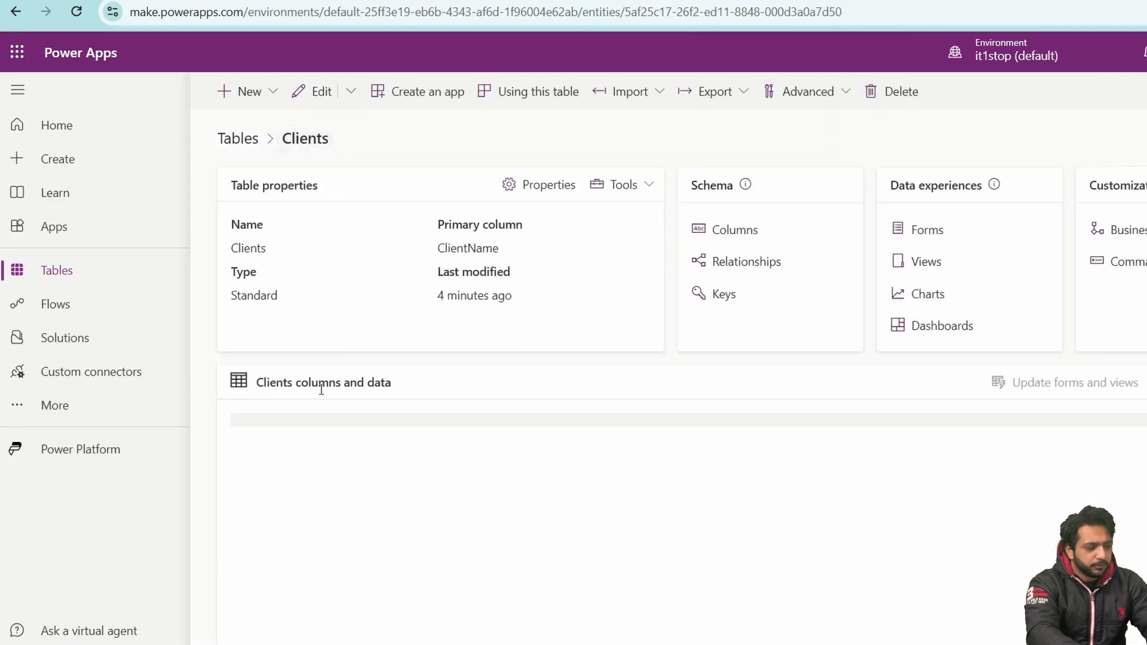
scroll(418, 335, "down", 2)
left_click(558, 296)
type("Za")
type("ck")
left_click(730, 297)
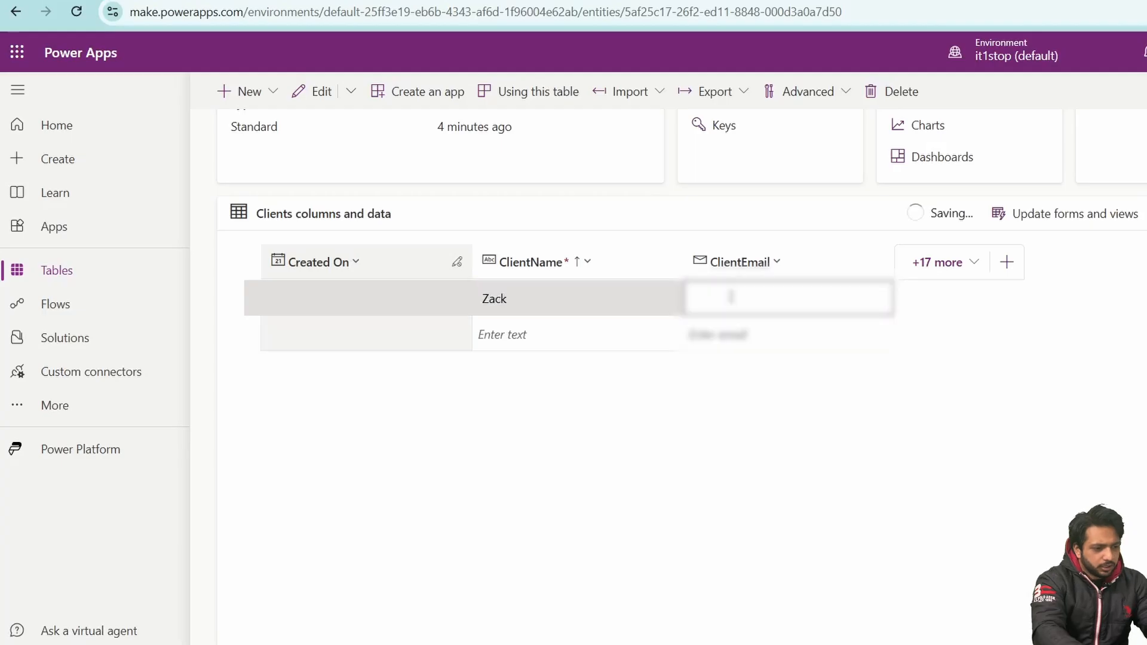
type("z")
left_click(532, 337)
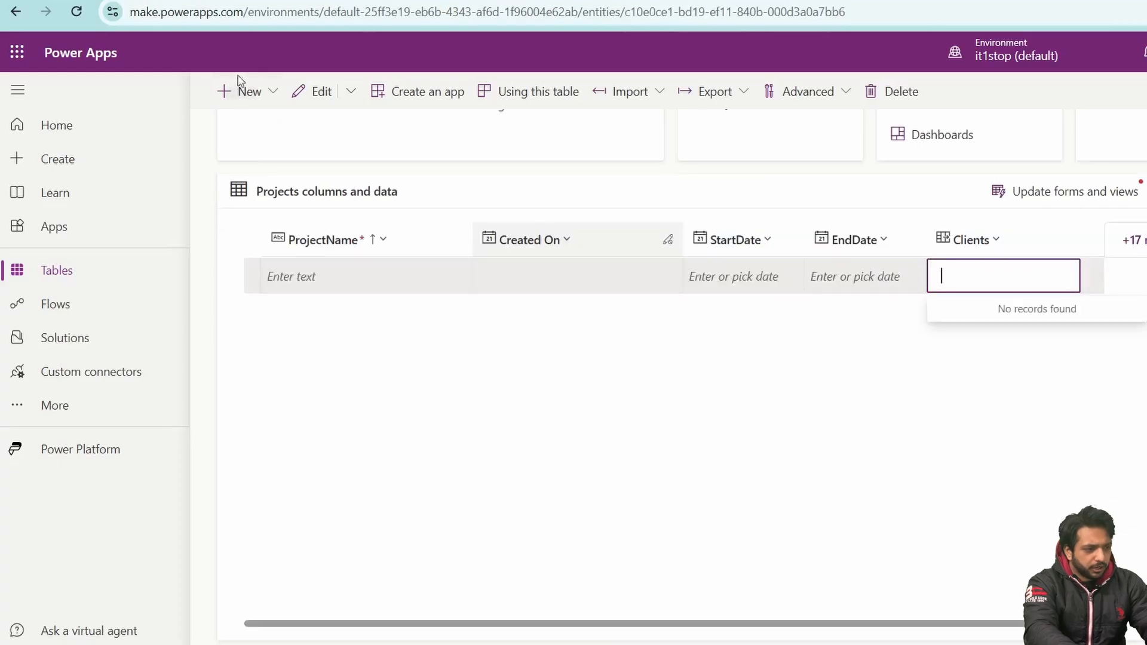
Step: Reload the Projects table and add a row named Project A with StartDate 12/18/2024 and EndDate 12/27/2024
left_click(76, 11)
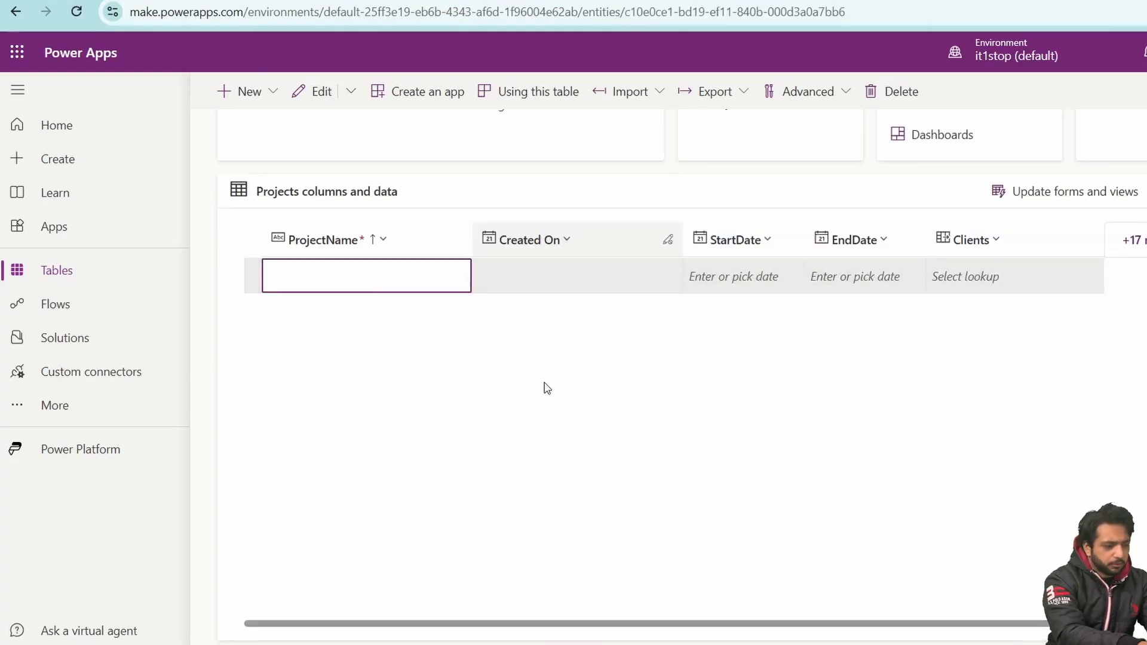
type("A")
left_click(786, 274)
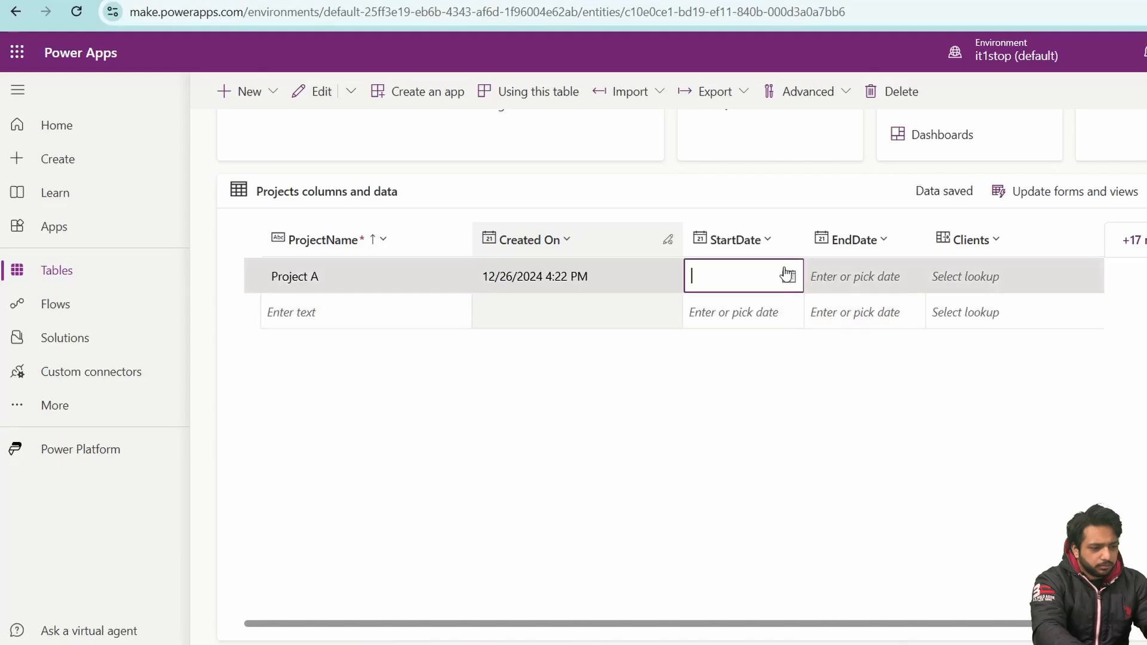
left_click(787, 274)
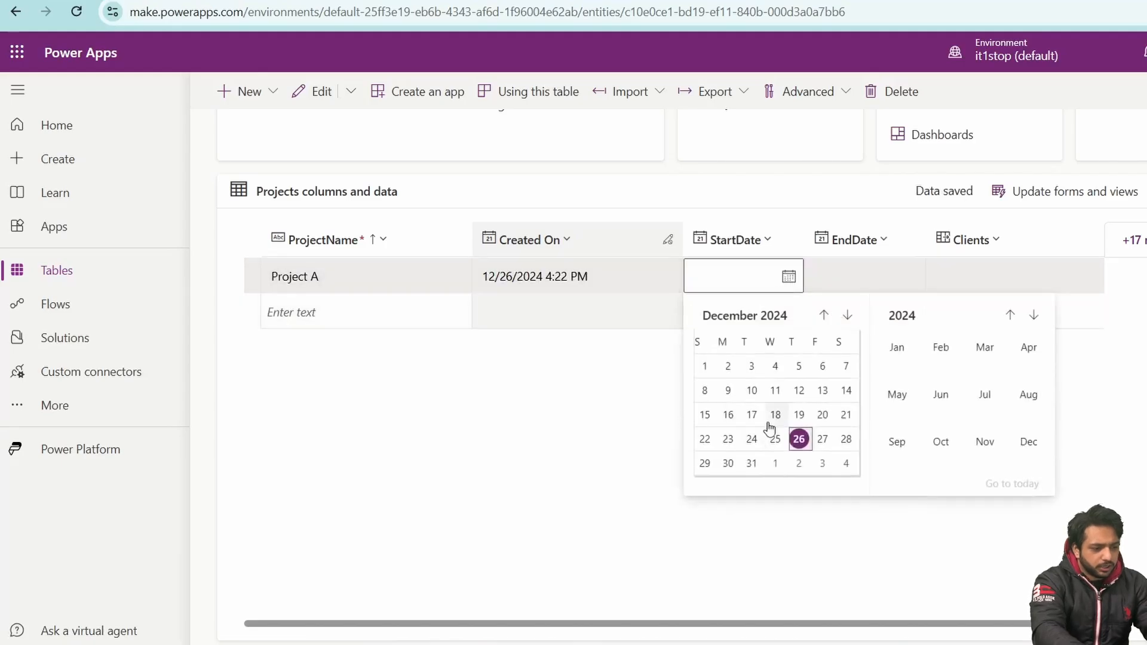
left_click(774, 415)
left_click(890, 267)
left_click(890, 270)
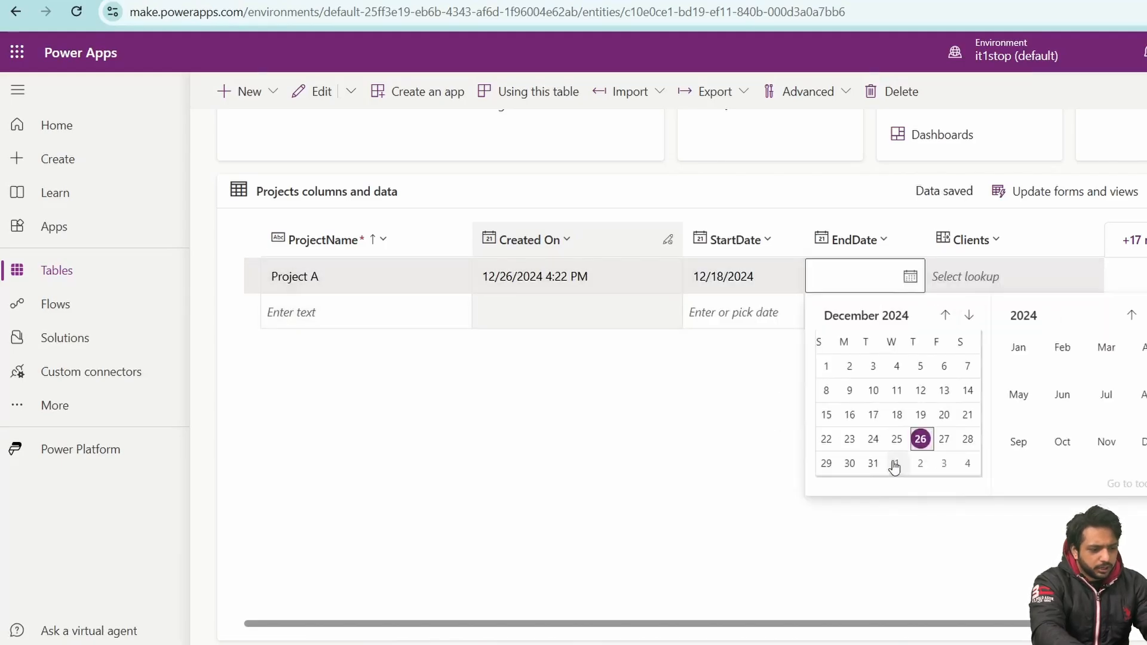
left_click(943, 439)
Step: Assign the first listed client to Project A in the Clients lookup column
left_click(1031, 277)
left_click(1029, 273)
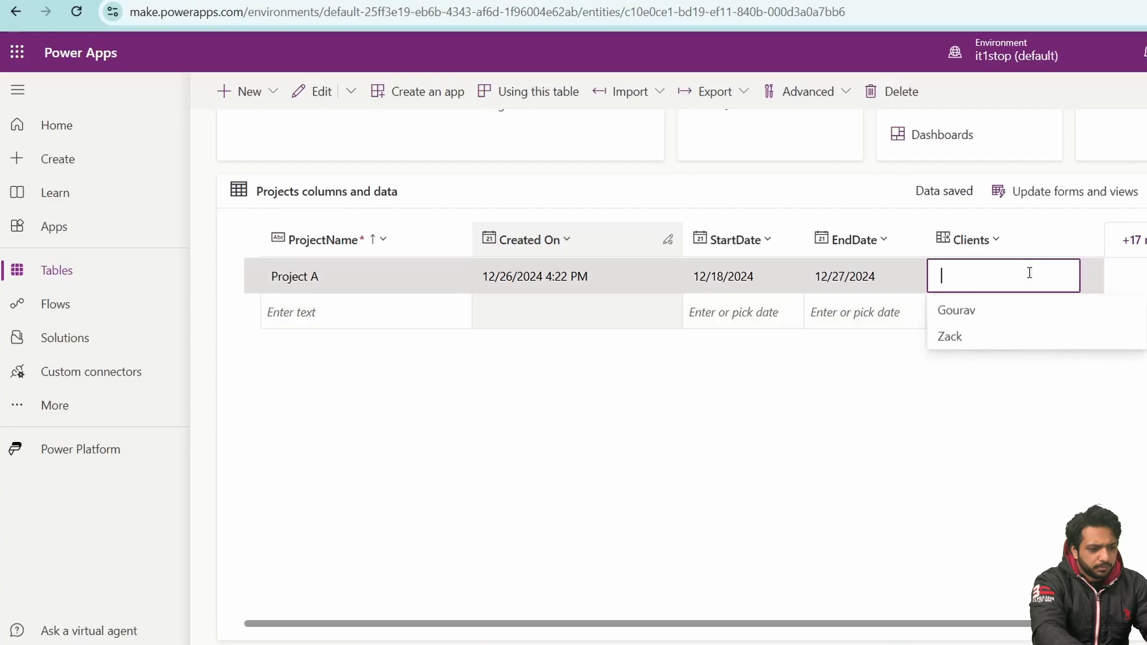
left_click(984, 321)
scroll(647, 352, "up", 2)
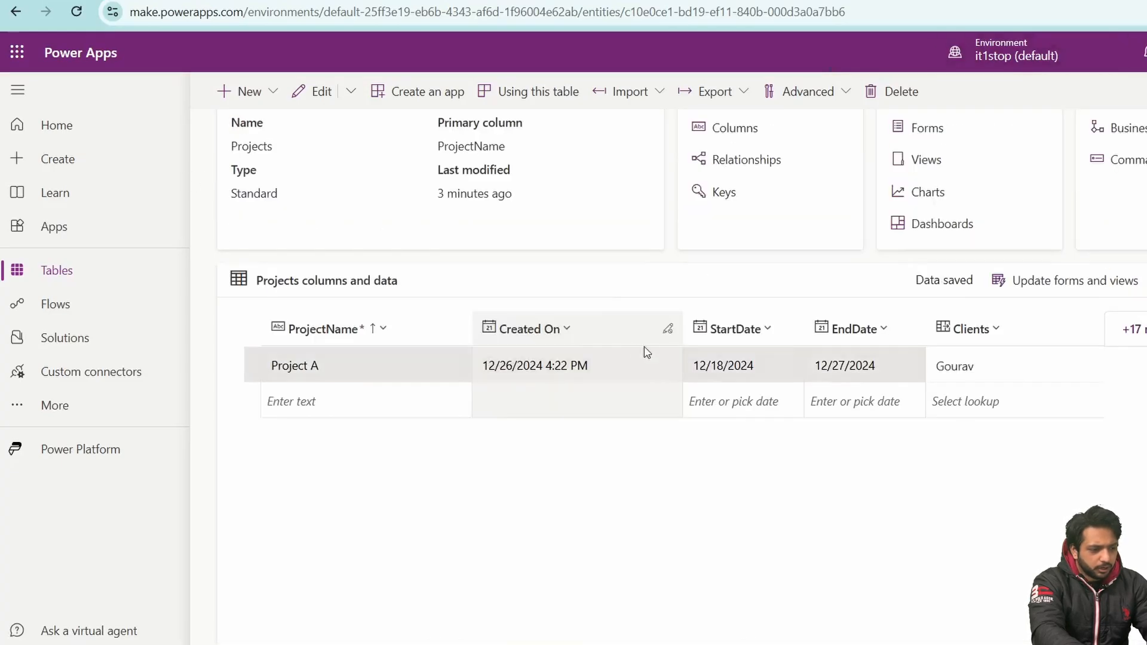
scroll(1041, 384, "up", 2)
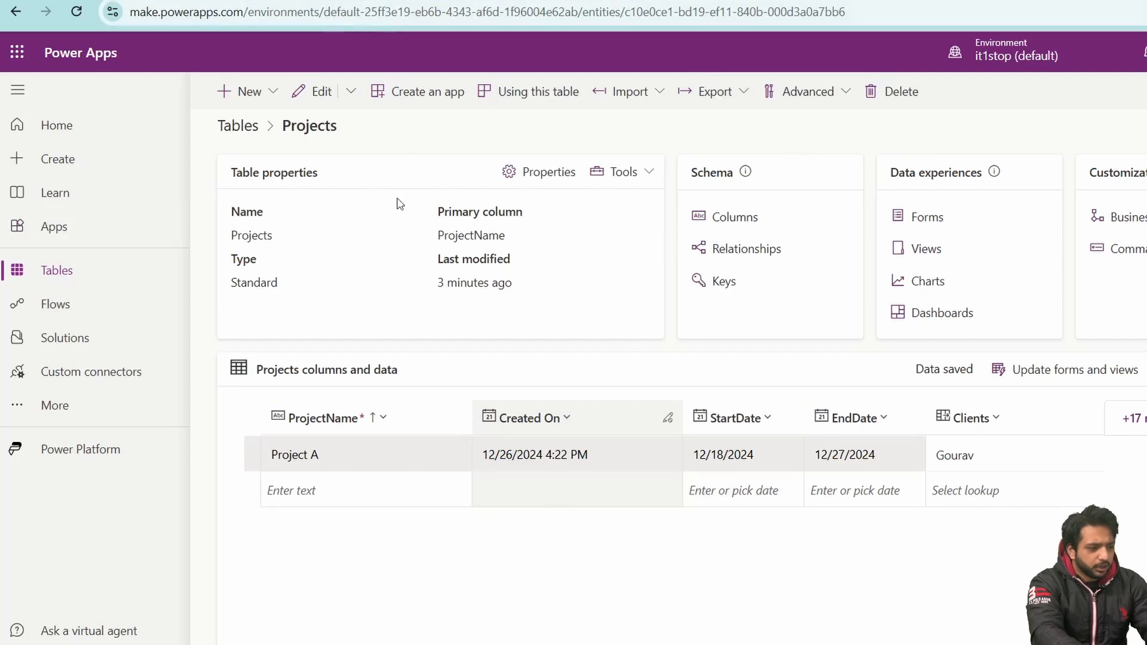
Step: Create a blank canvas app in Tablet format named Project Management System
left_click(90, 161)
left_click(348, 310)
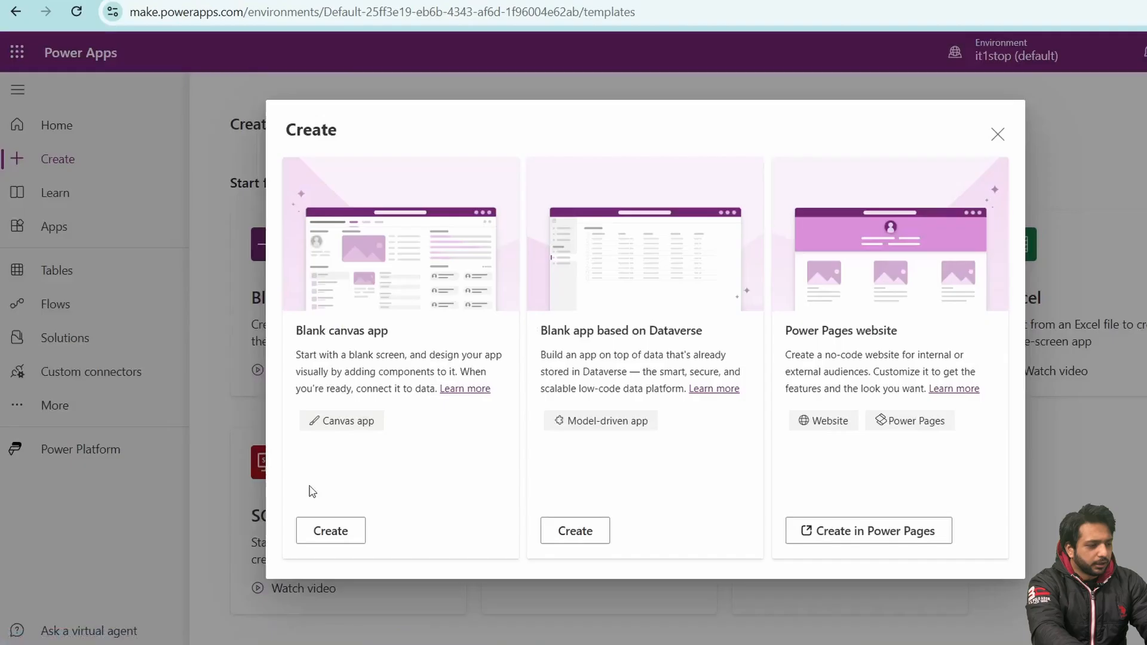
left_click(326, 529)
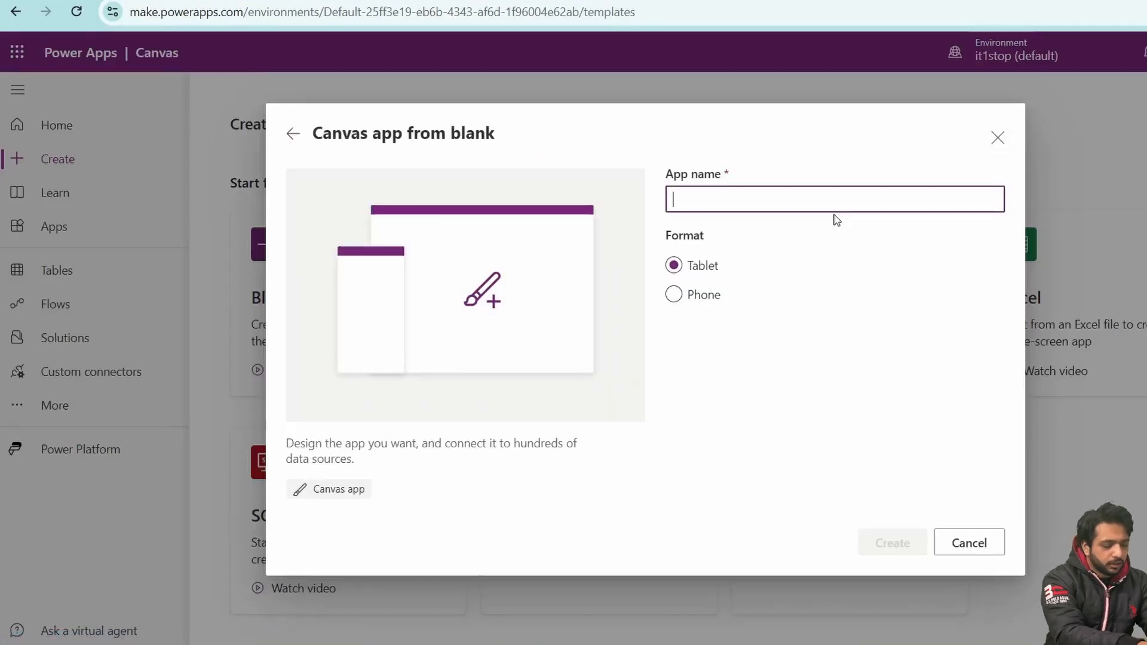
type("ProjectManagement System")
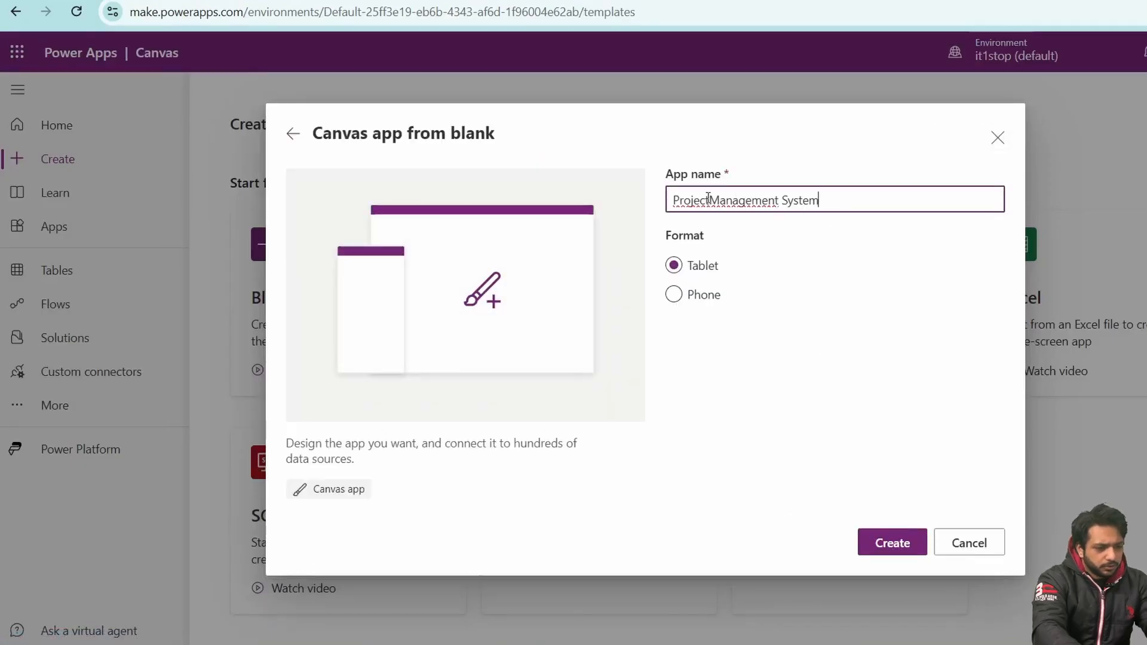
left_click(879, 557)
Step: Rename the app's first screen to ProjectManagement
left_click(1068, 221)
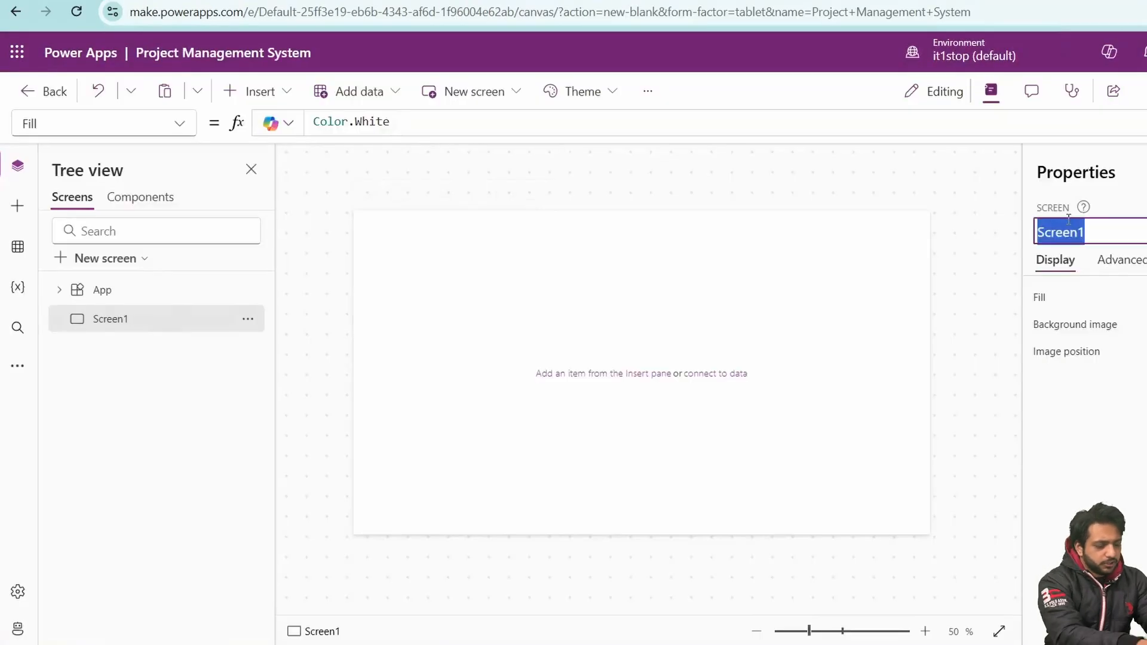
type("Projects")
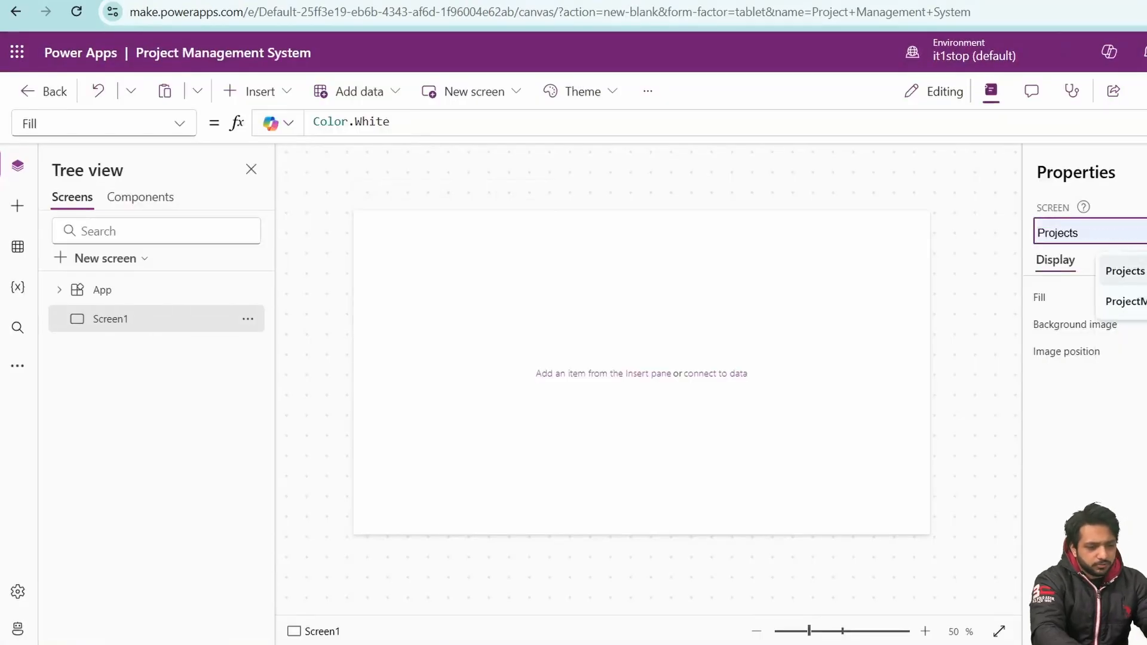
left_click(1127, 301)
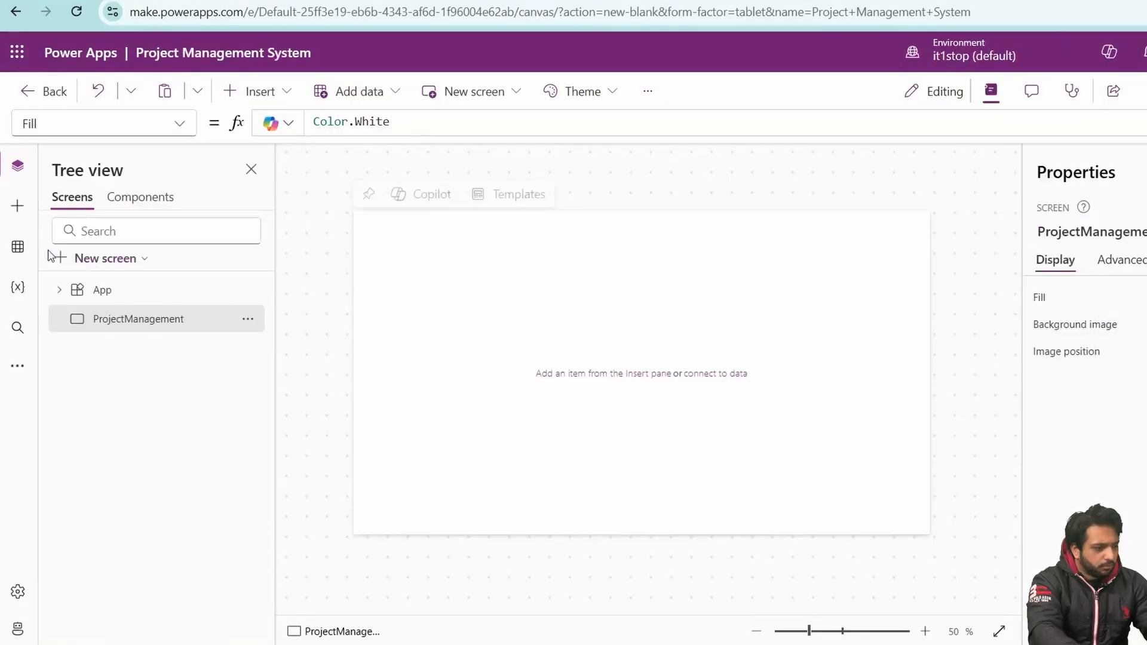
Step: Insert a vertical gallery on the screen and connect it to the Dataverse Projects table
left_click(17, 205)
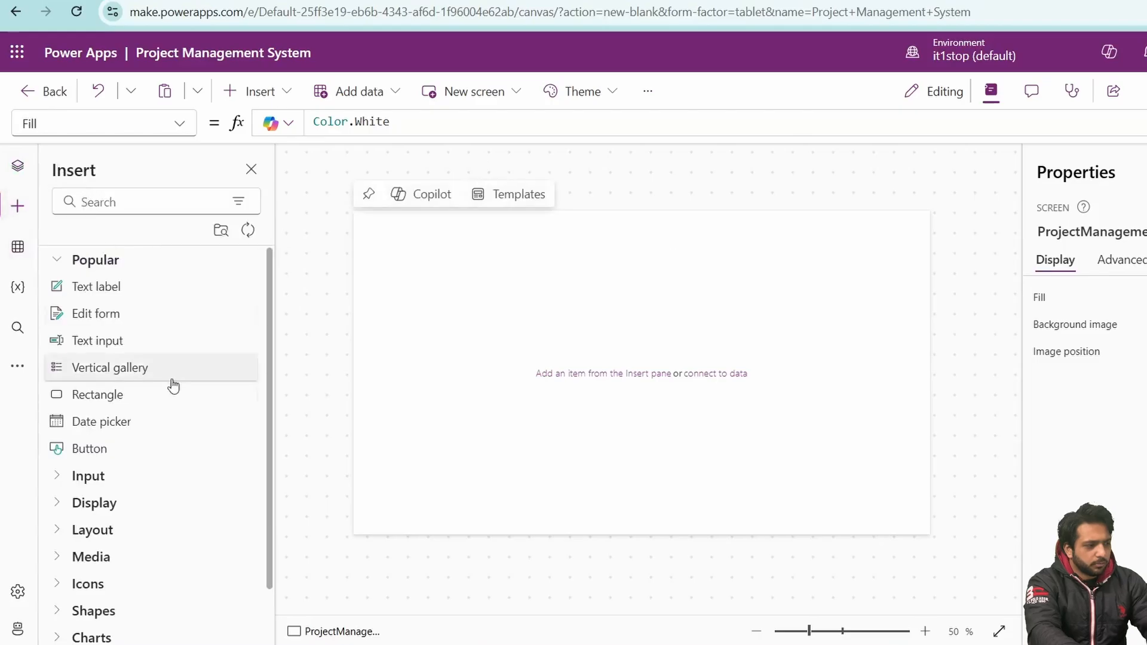
left_click(72, 361)
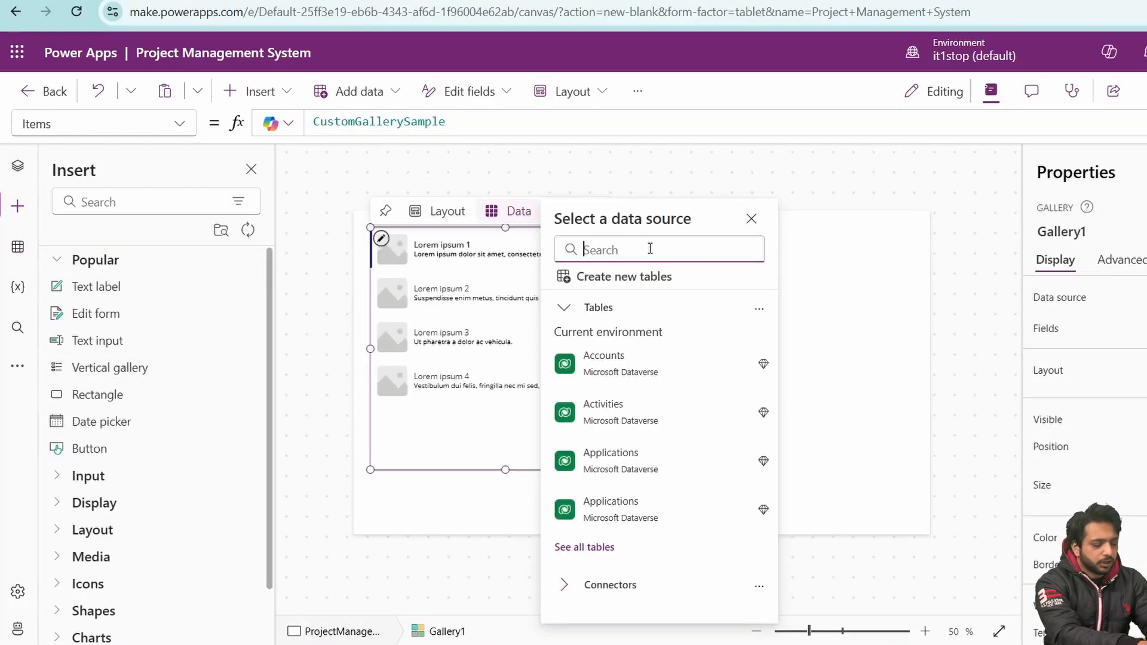
type("Projects")
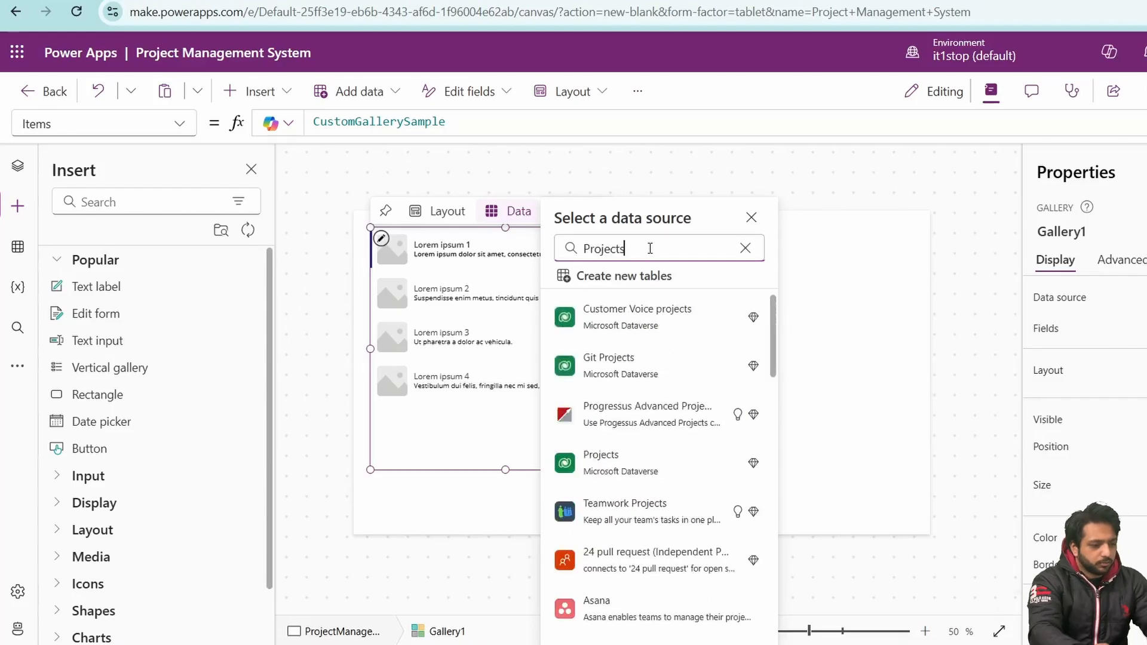
left_click(600, 463)
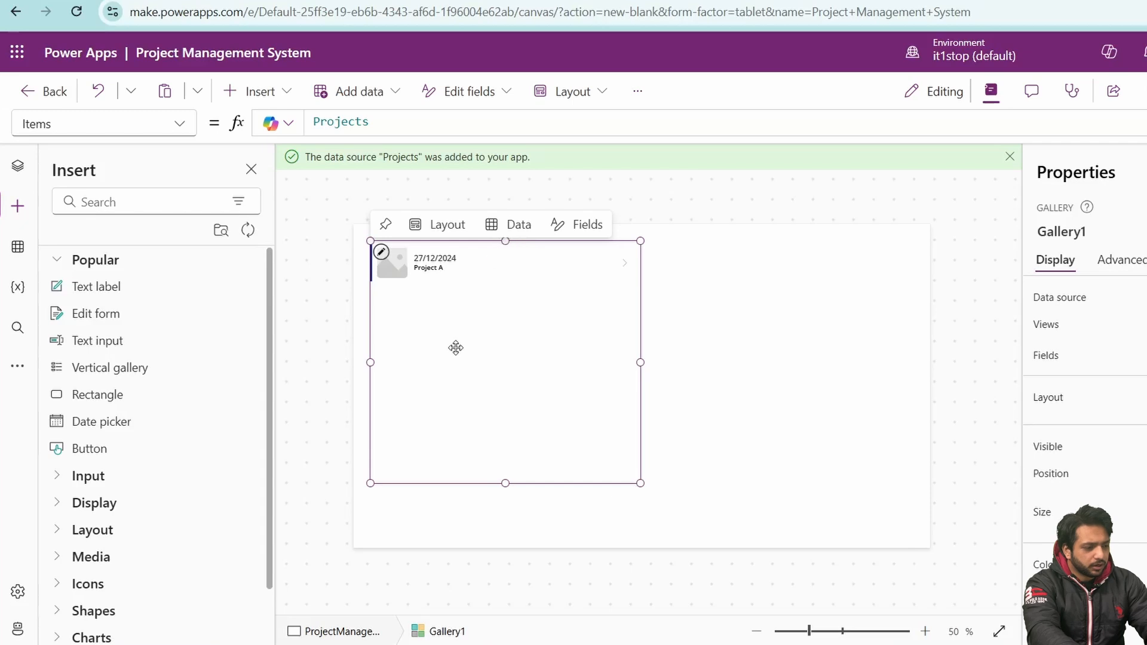
Step: Move the gallery flush against the screen's left edge and change its layout to Title
mouse_move(455, 348)
left_mouse_down()
mouse_move(468, 343)
mouse_move(440, 401)
mouse_move(430, 370)
mouse_move(446, 353)
left_mouse_up()
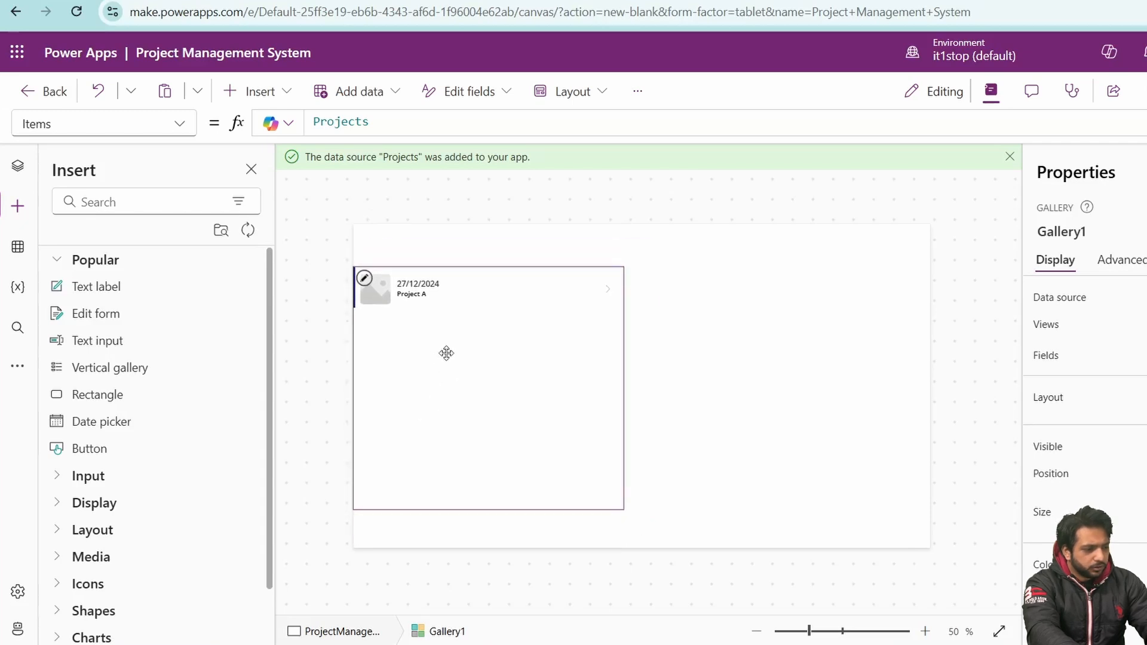
left_click(457, 293)
left_click(450, 377)
left_click(425, 251)
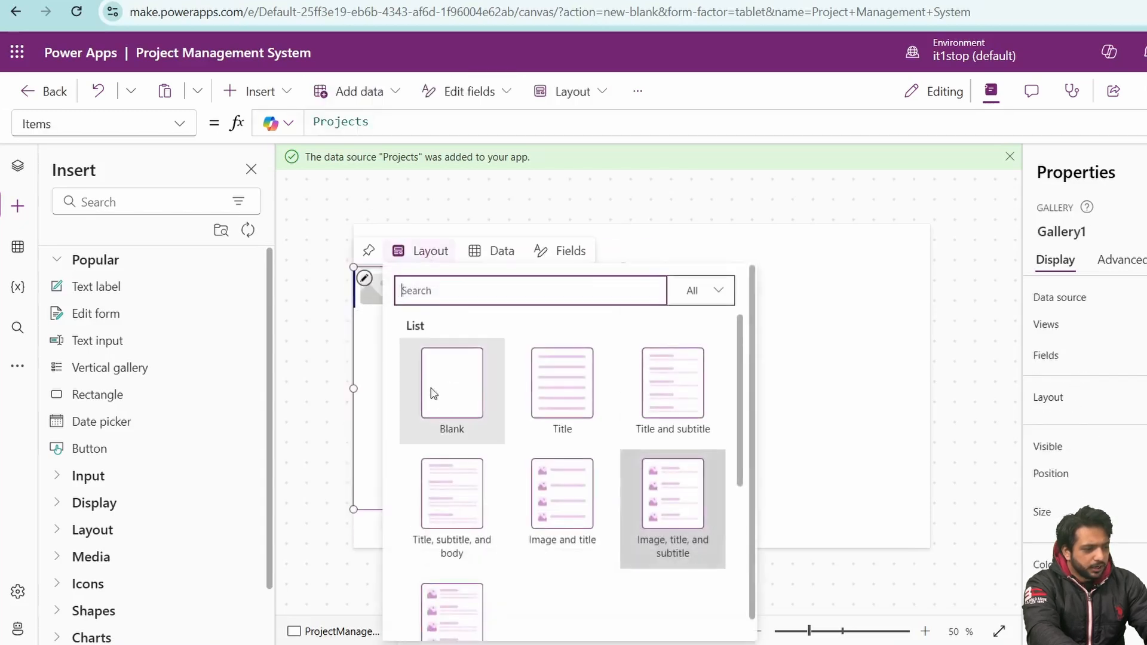
left_click(550, 425)
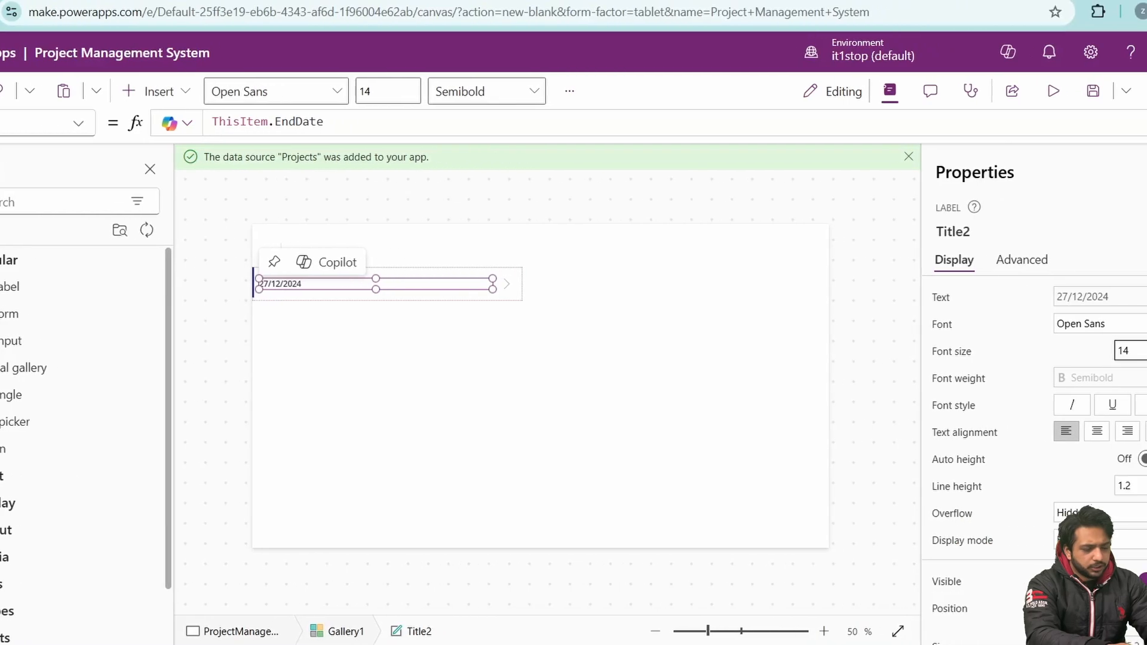
Step: Set the gallery title label's font size to 17 and its text formula to ThisItem.ProjectName
key("BackSpace")
type("7")
scroll(1015, 418, "down", 5)
double_click(263, 121)
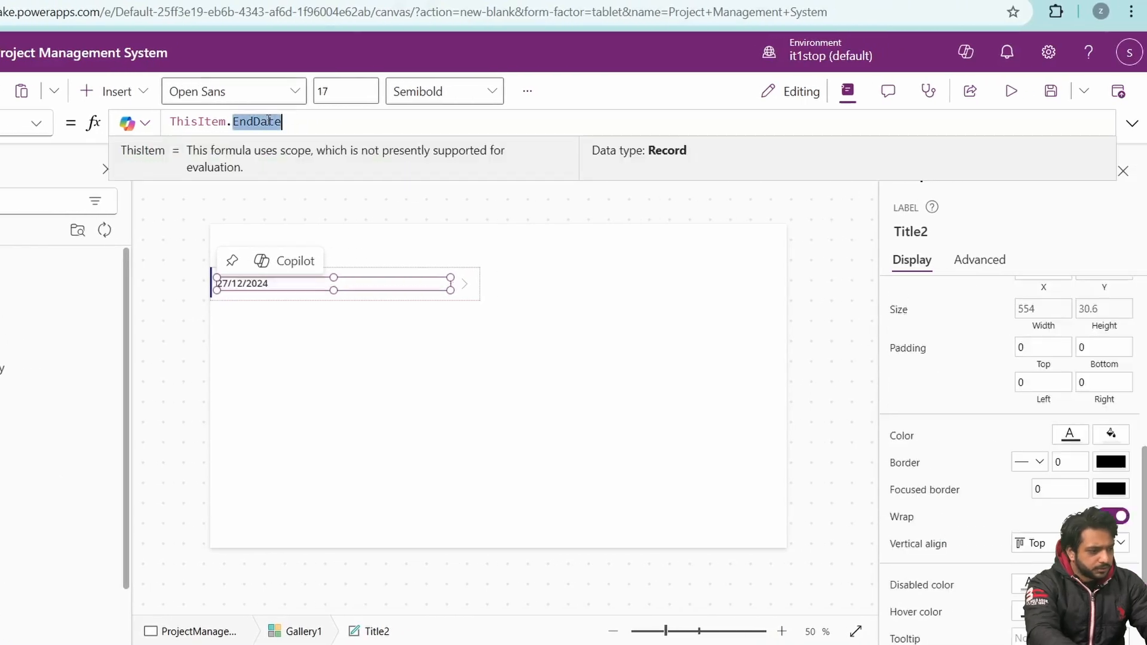
type("Pro")
key("Tab")
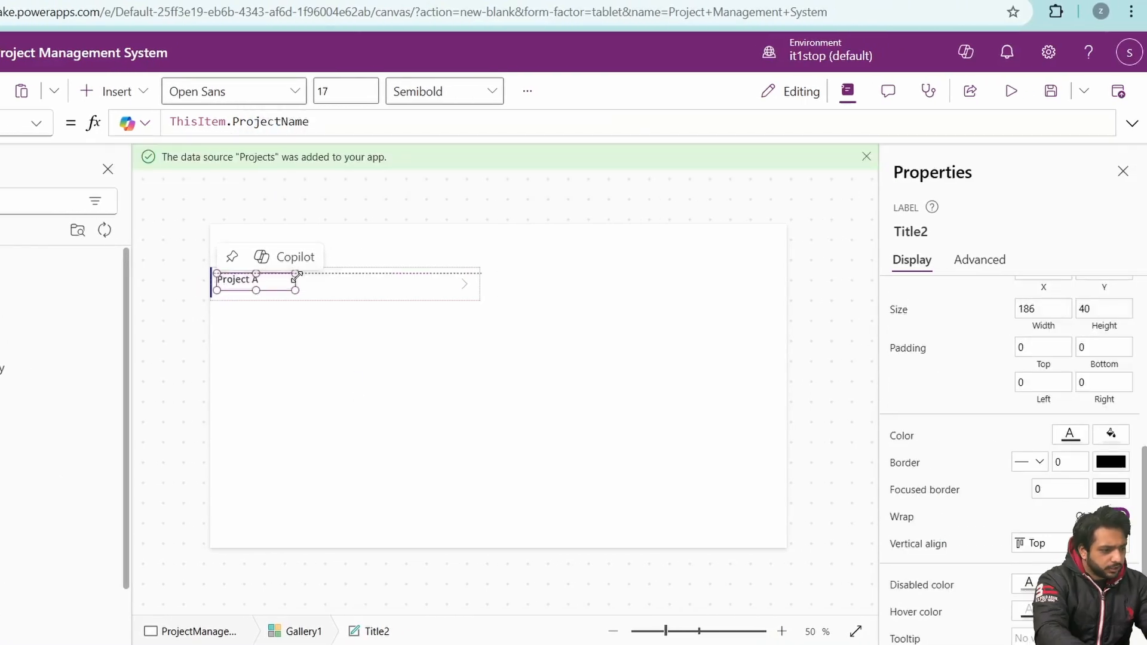
Step: Resize the project name label to about 156 by 40 and make the gallery's row template taller
left_click_drag(295, 281, 288, 275)
left_click_drag(344, 333, 339, 313)
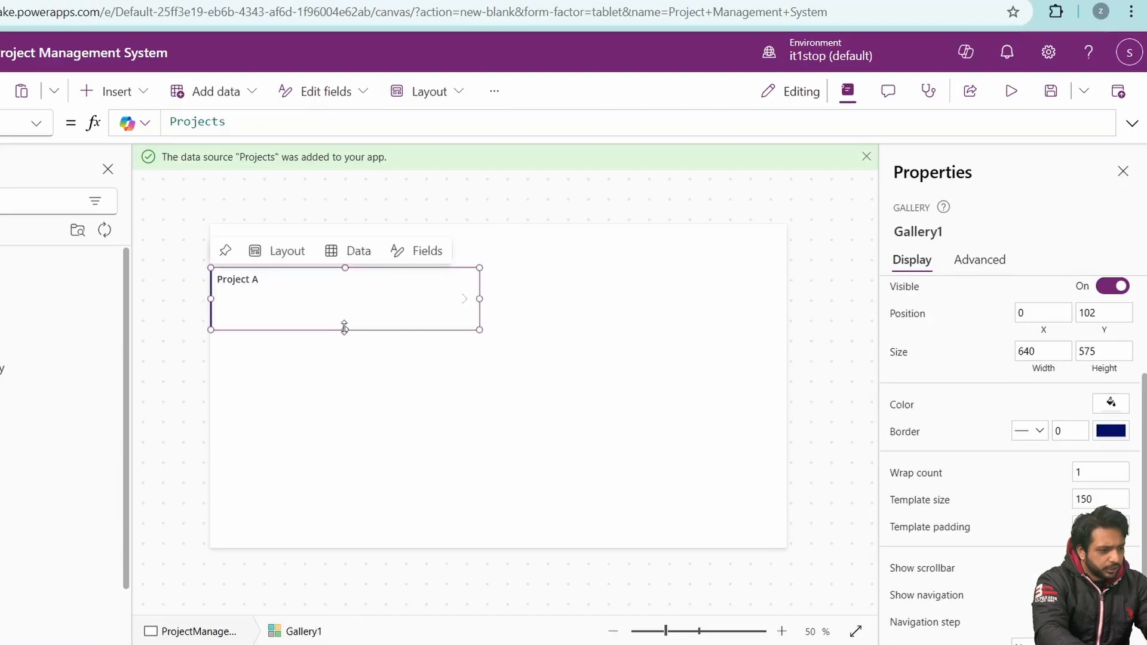
Step: Duplicate the project name label and place the copy directly beneath the original in the gallery row
left_click(229, 279)
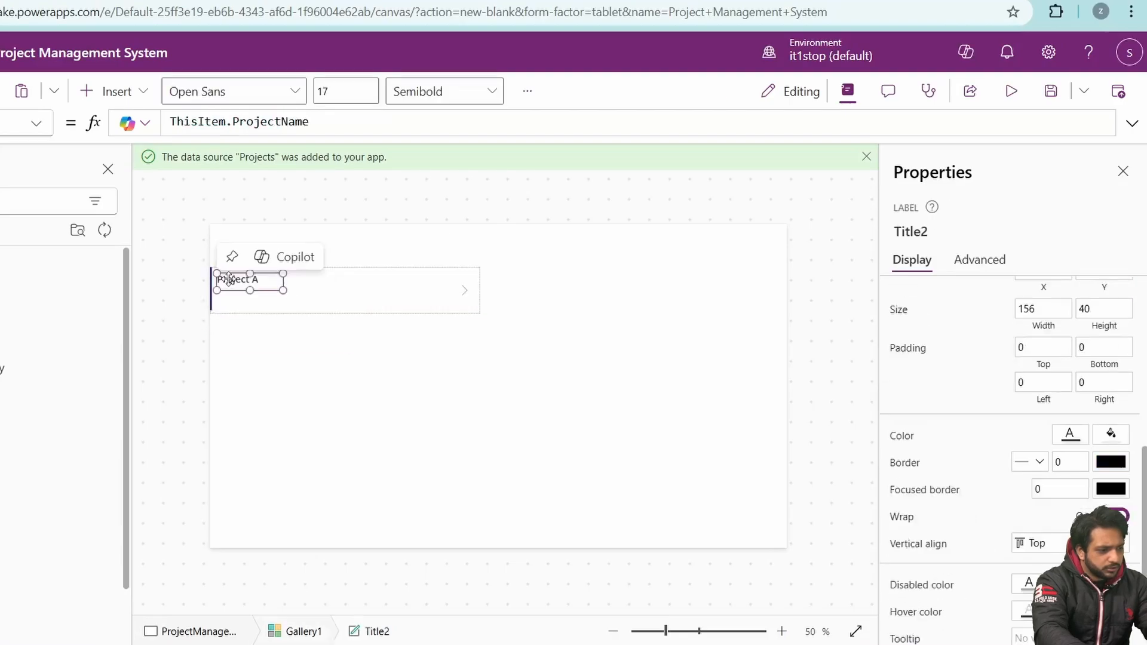
key("ctrl+c")
key("ctrl+v")
left_click_drag(264, 294, 257, 302)
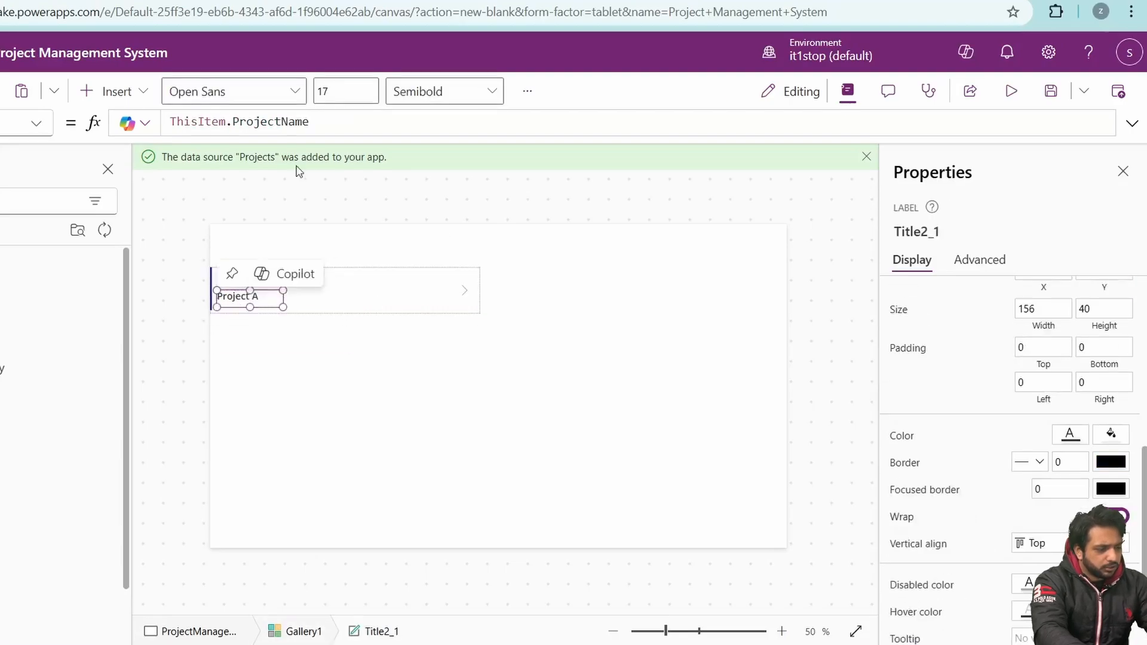
Step: Bind the label beneath the project name to the client's name through ThisItem.Clients and increase the gallery's template size to 186
left_click(294, 121)
double_click(276, 121)
type("Cl")
left_click(280, 134)
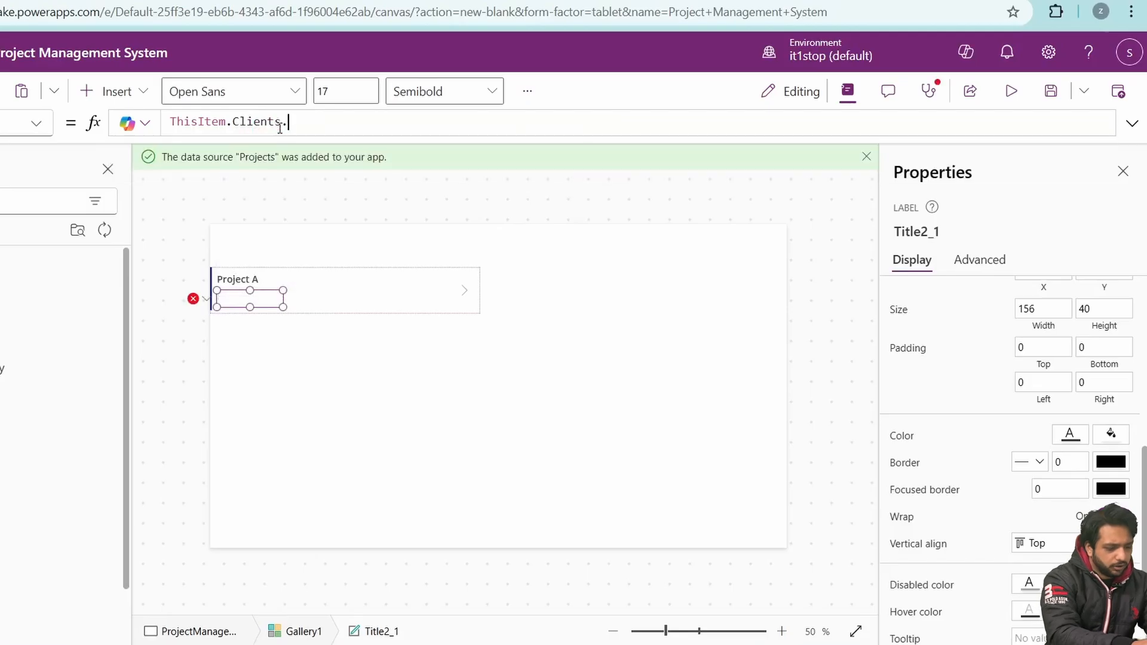
left_click(346, 311)
left_click_drag(345, 313, 347, 344)
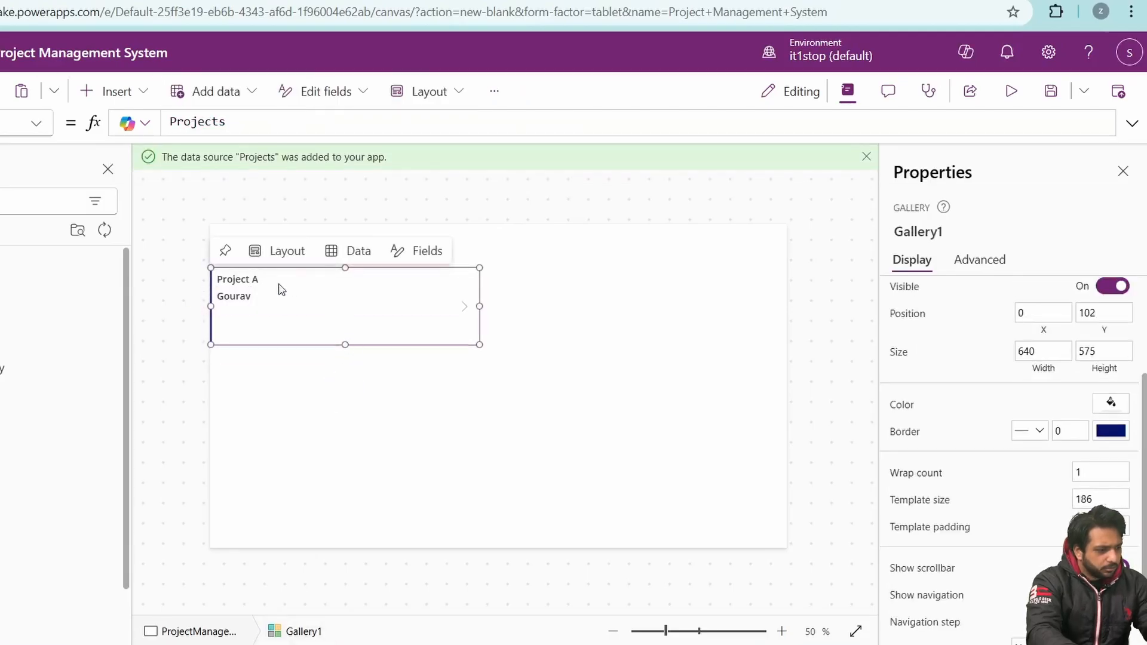
Step: Duplicate the project name label beneath the client name label and set the copy's text formula to ThisItem.StartDate
left_click(254, 280)
left_click(302, 318)
key("ctrl+v")
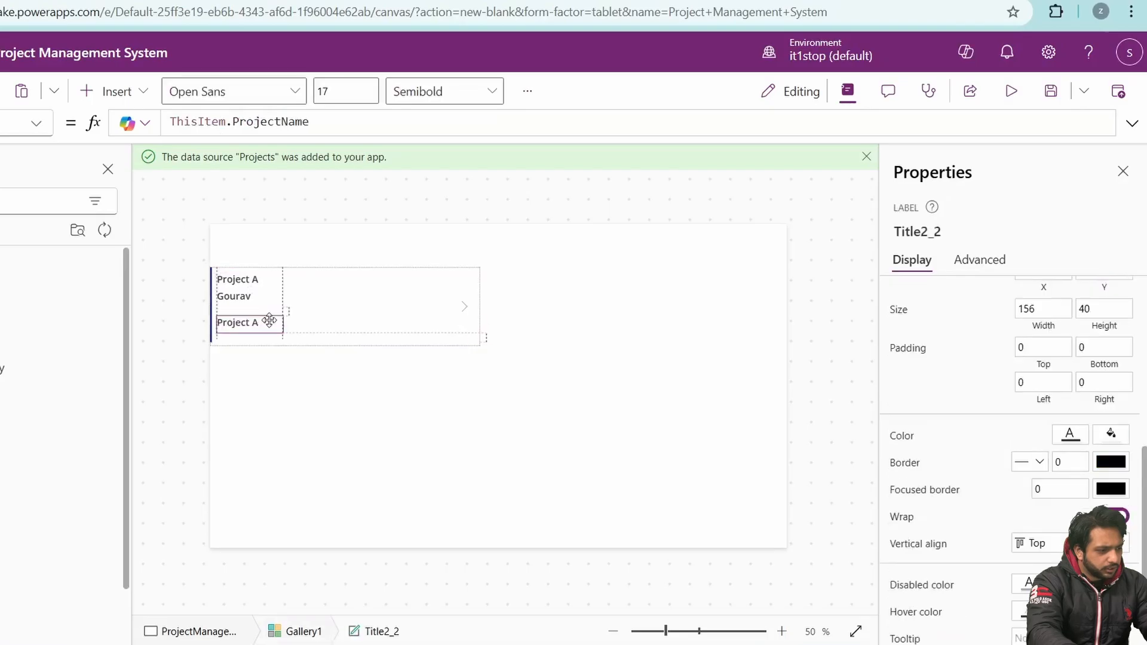
left_click_drag(261, 319, 266, 311)
double_click(272, 122)
type("Sta")
left_click(264, 134)
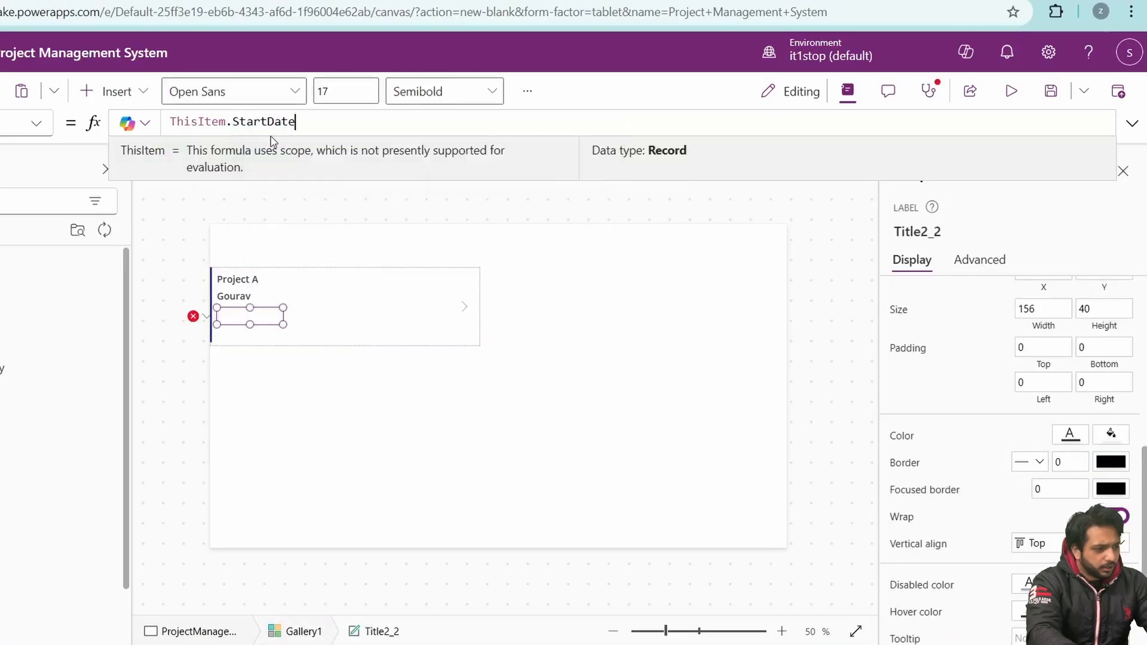
Step: Add a text label to the gallery row beside the start date and set its text to "-"
left_click(302, 309)
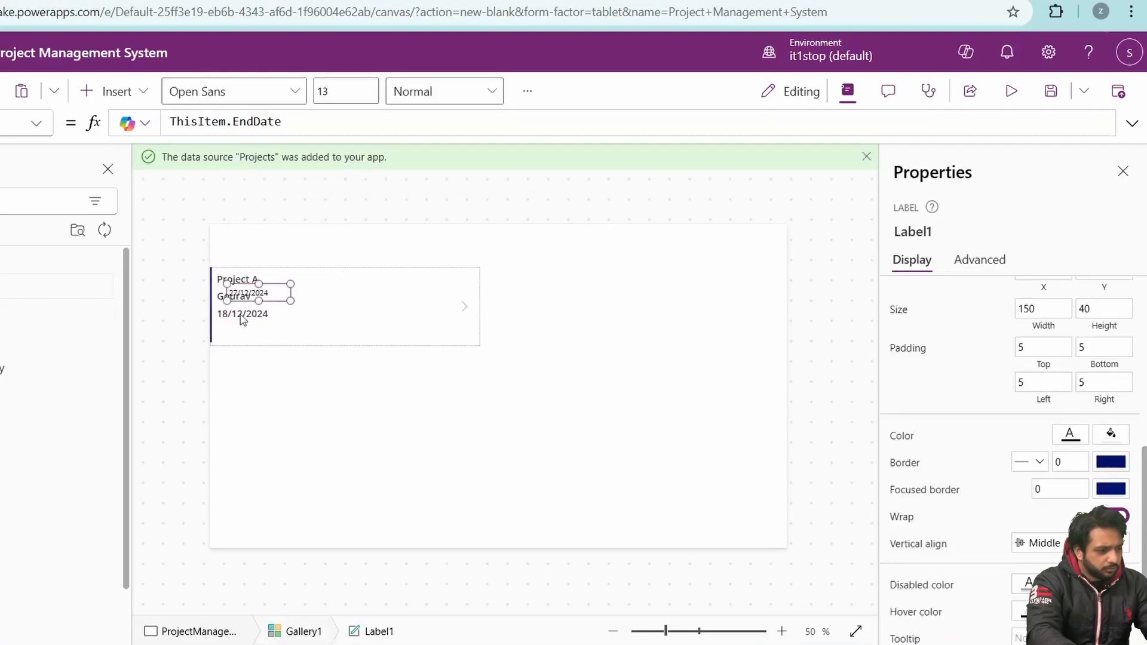
left_click_drag(245, 288, 313, 318)
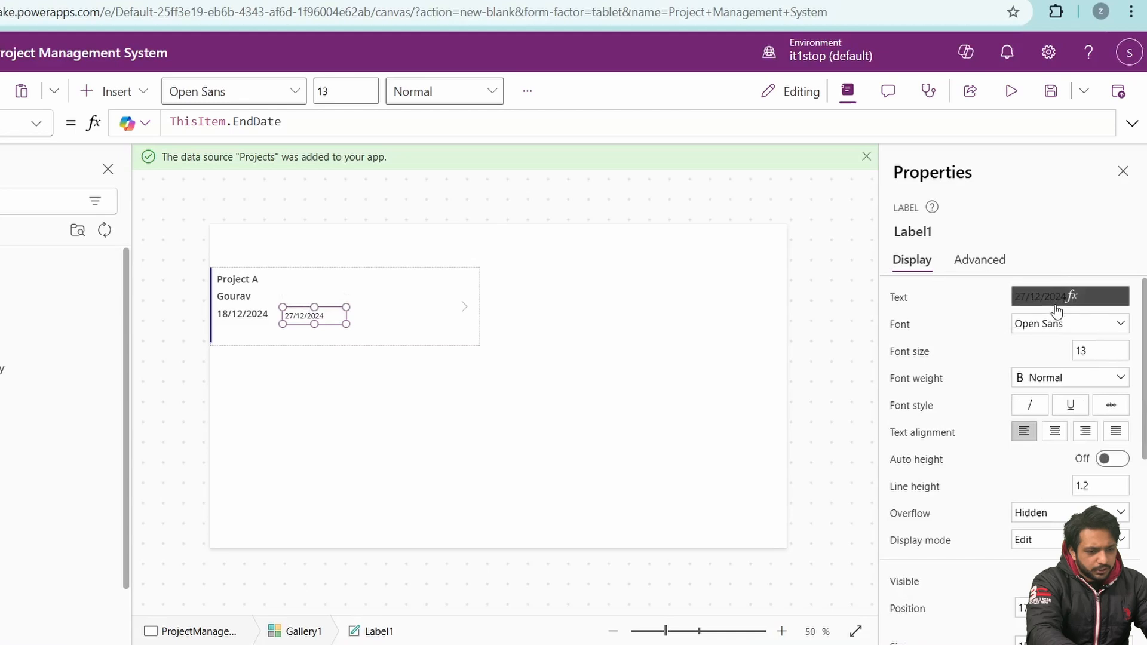
left_click(309, 117)
key("ctrl+a")
key("BackSpace")
type("\"")
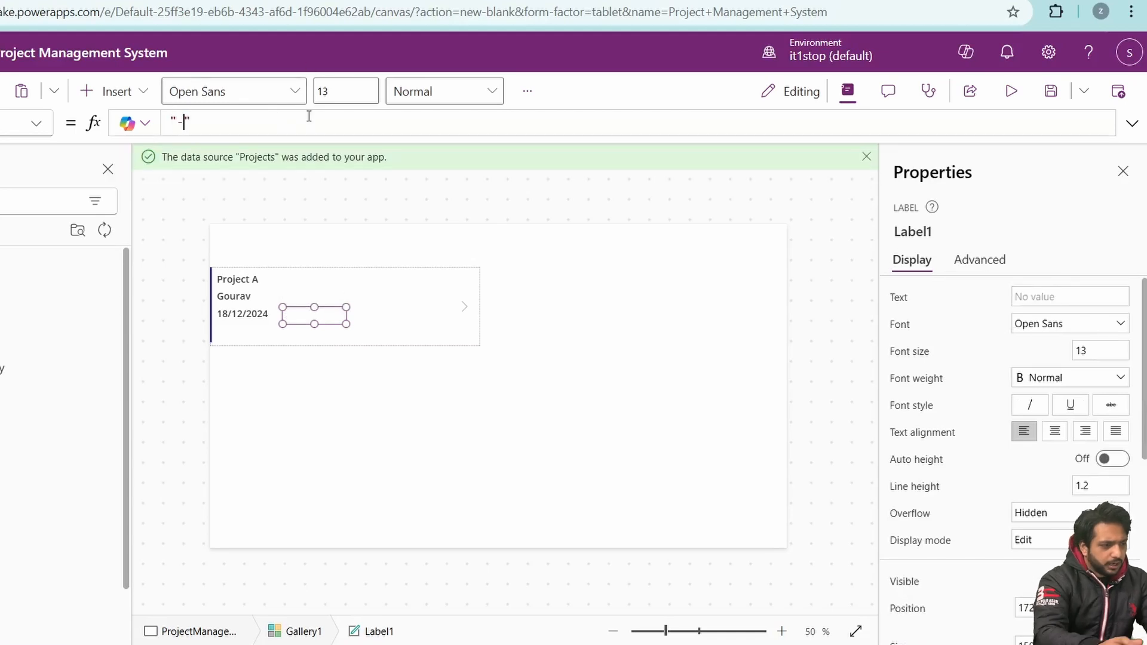
Step: Make the dash label bold at font size 18 and position it just after the start date
left_click(1069, 377)
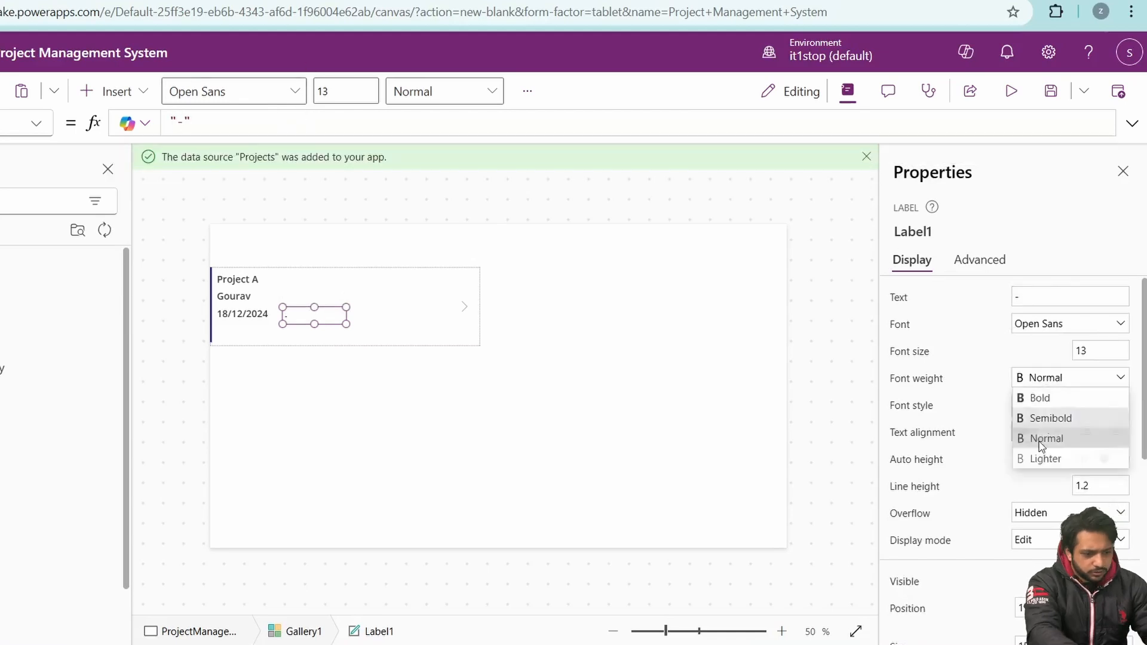
left_click(1051, 399)
left_click(1100, 351)
type("18")
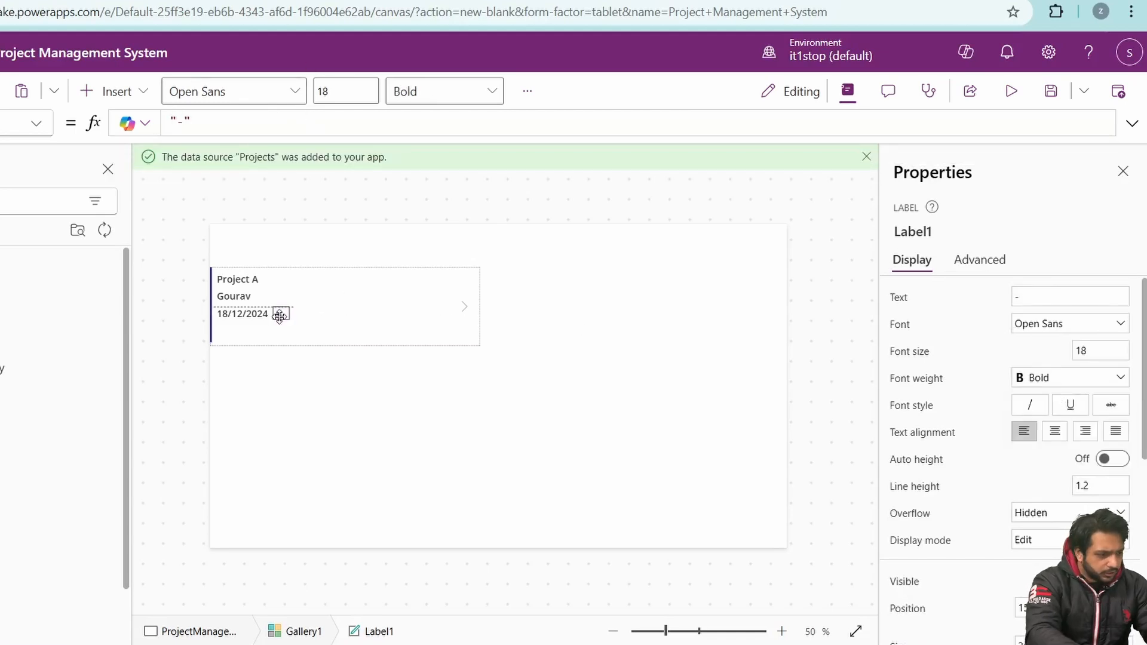
left_click_drag(280, 315, 278, 316)
Step: Duplicate the start date label, place the copy after the dash, and set its text formula to ThisItem.EndDate
left_click(260, 316)
left_click(325, 310)
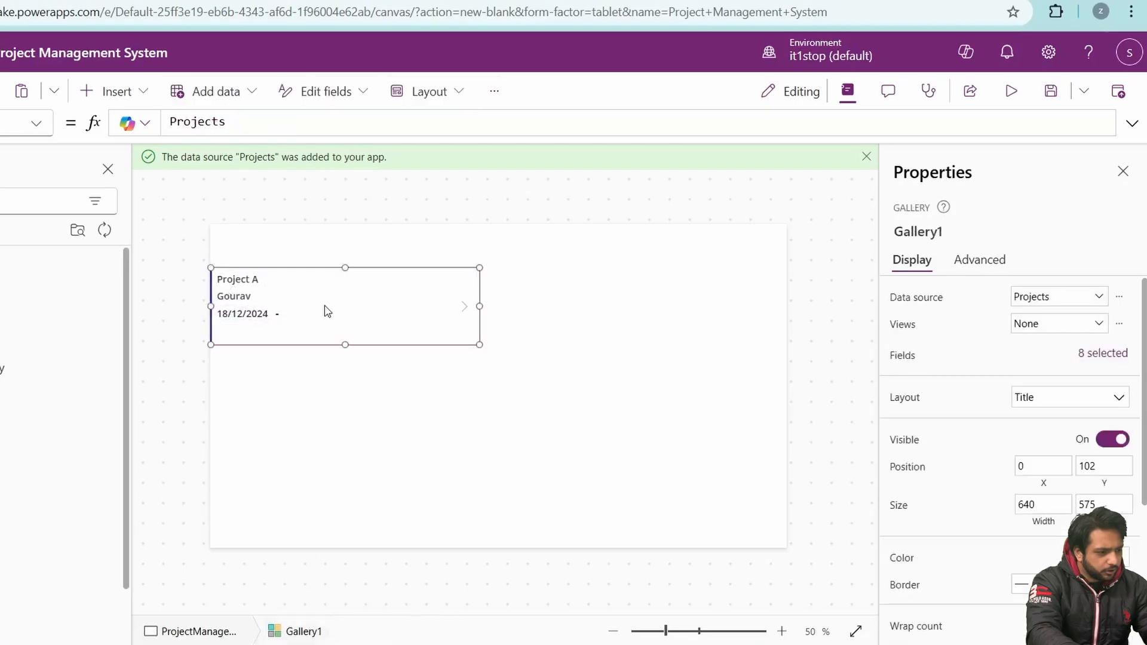
key("ctrl+v")
left_click_drag(257, 291, 321, 315)
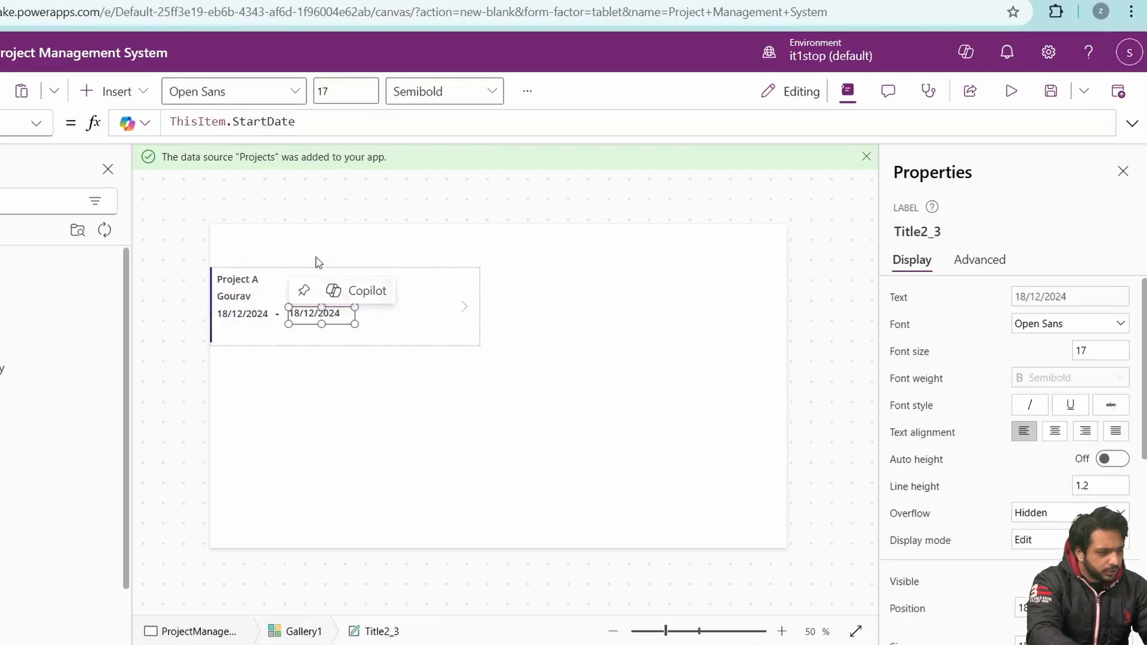
double_click(281, 122)
type("EndDate")
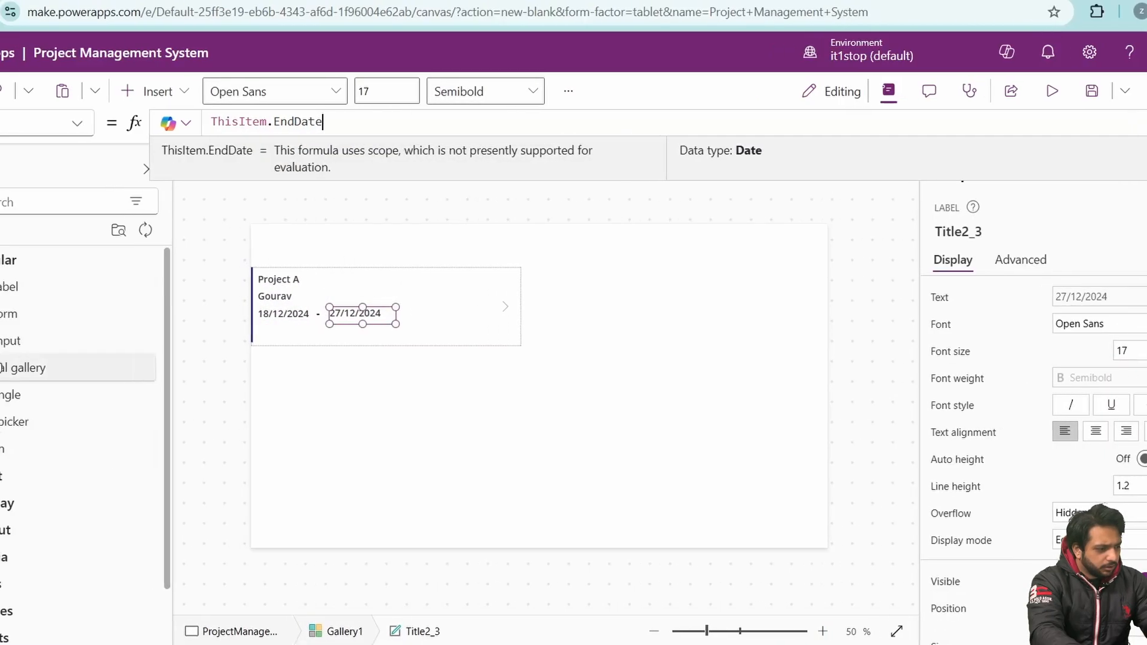
left_click(4, 394)
left_click_drag(281, 297, 244, 132)
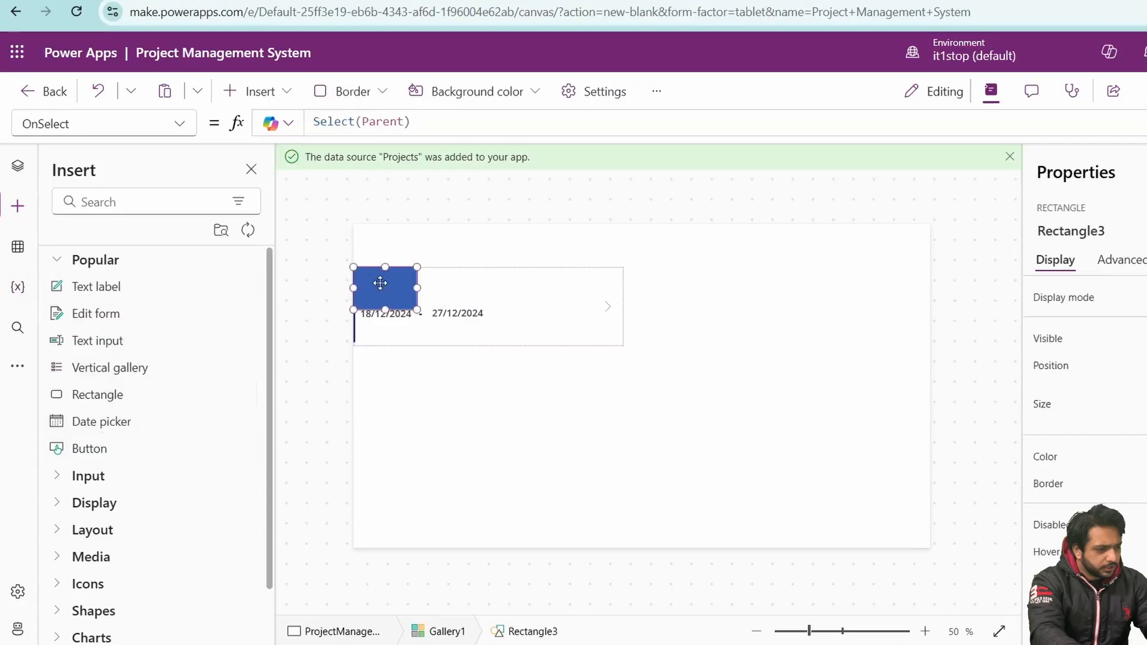
left_click_drag(380, 283, 778, 274)
key("Delete")
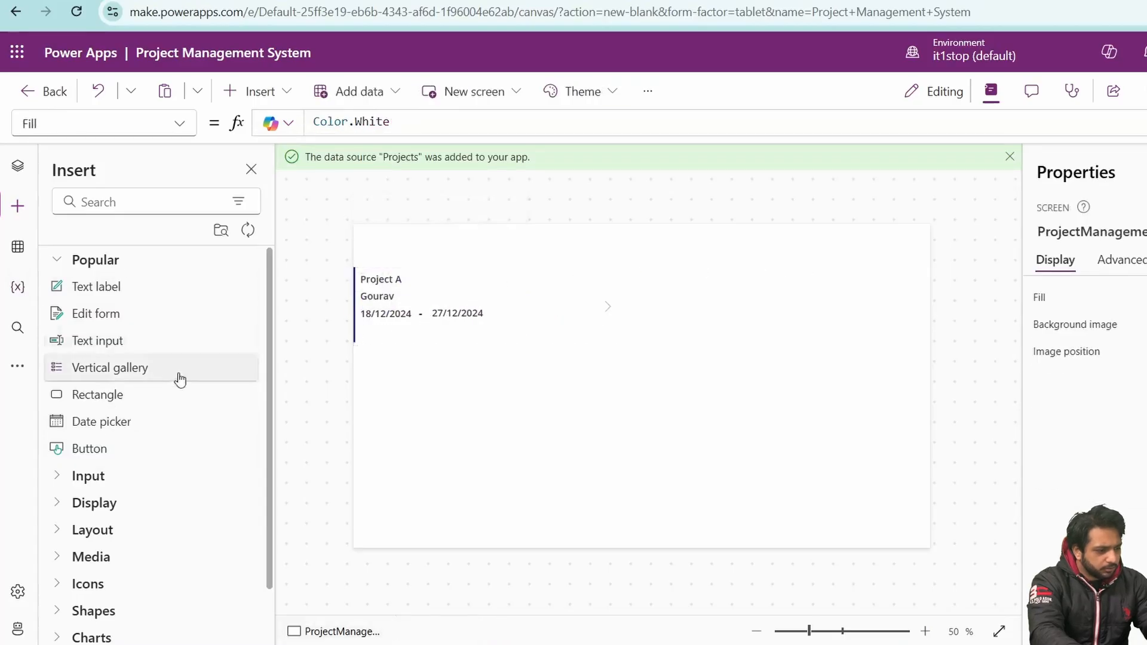
Step: Insert a rectangle as a full-width header bar above the gallery and place a text label in the middle of it
left_click(134, 394)
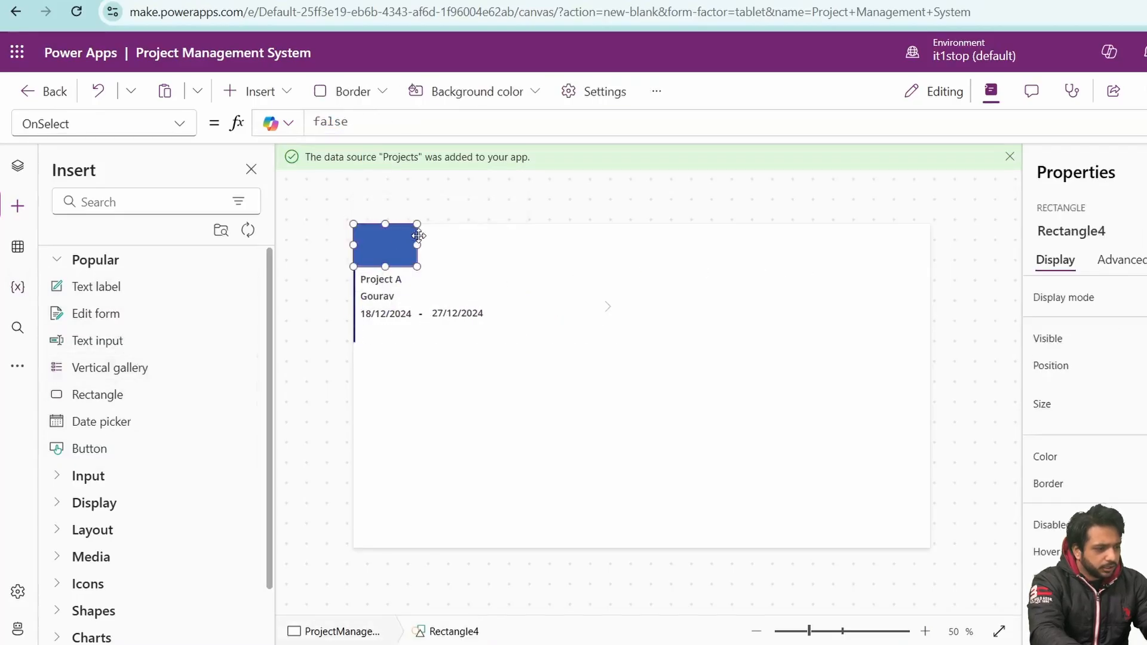
left_click_drag(410, 248, 380, 220)
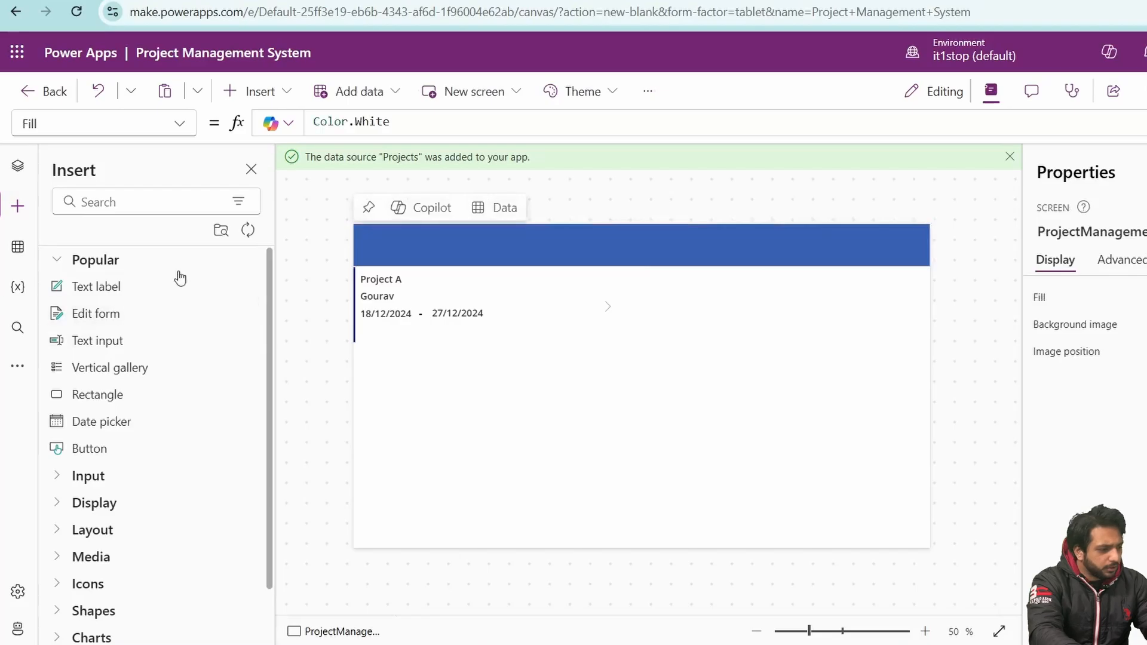
left_click(157, 287)
left_click_drag(398, 248, 609, 245)
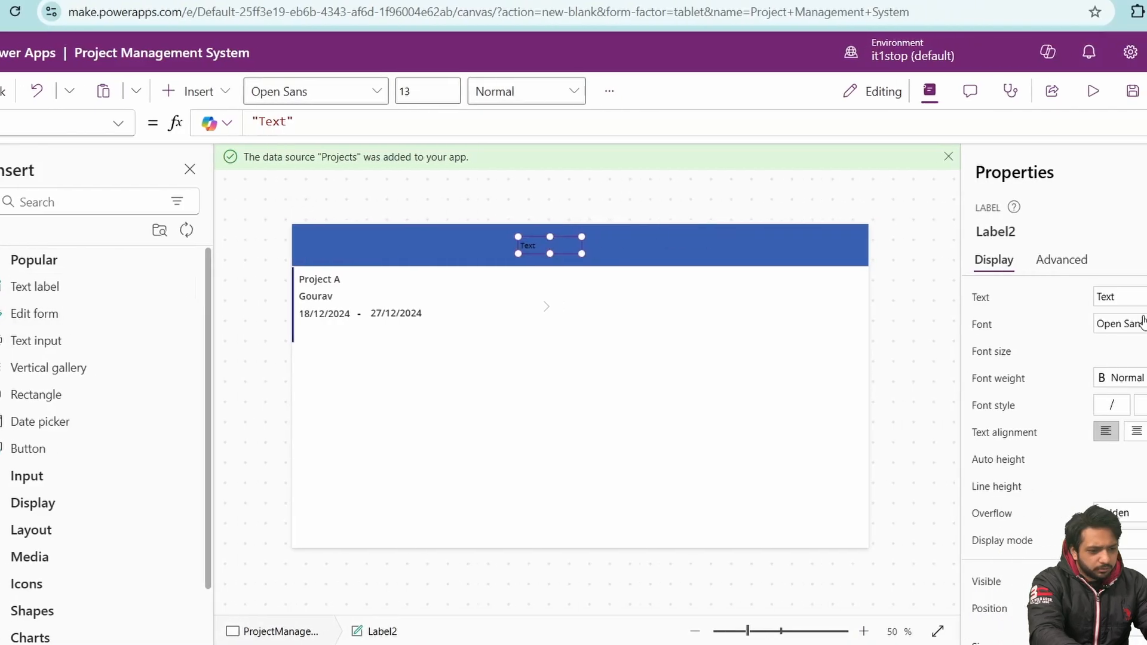
Step: Set the header label's text to Project Management and its font size to 21
double_click(1138, 299)
type("Pro")
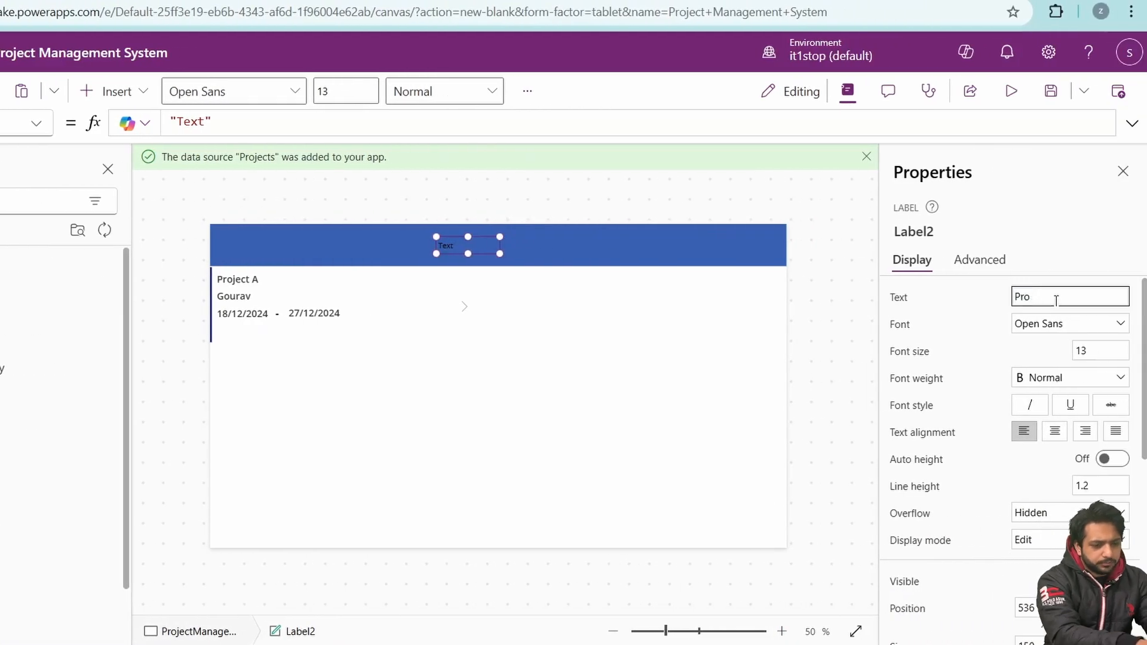
type("ject Management")
double_click(1088, 350)
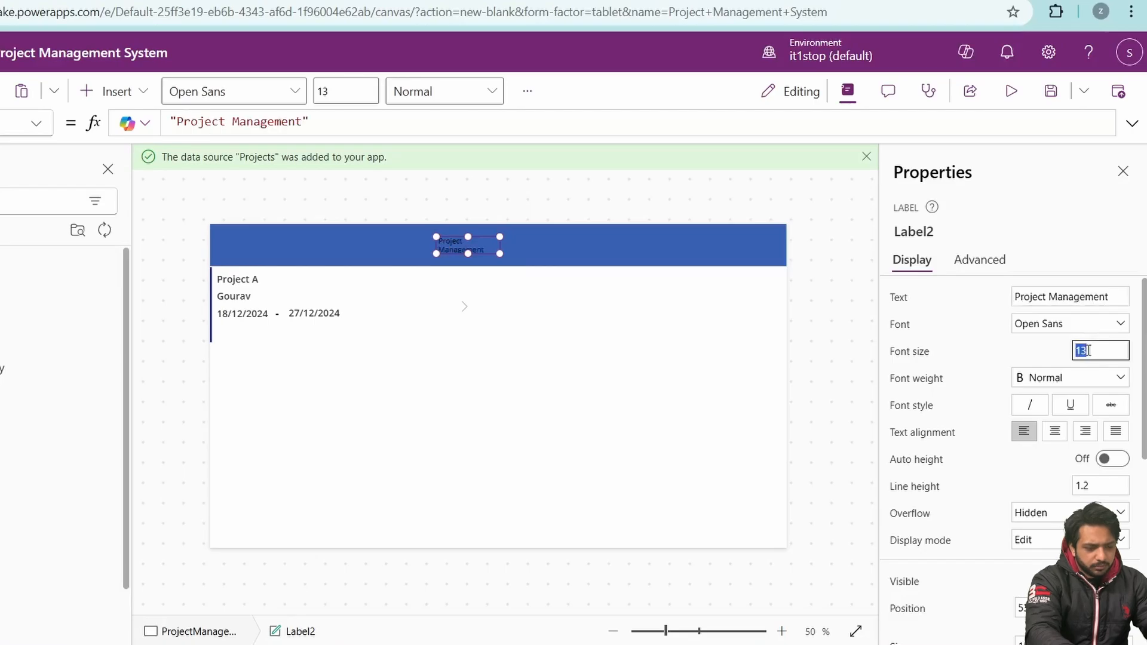
type("21")
key("Return")
Step: Make the header label's text white and bold, and widen the label to fit the title on one line
scroll(1075, 419, "down", 5)
left_click(1070, 434)
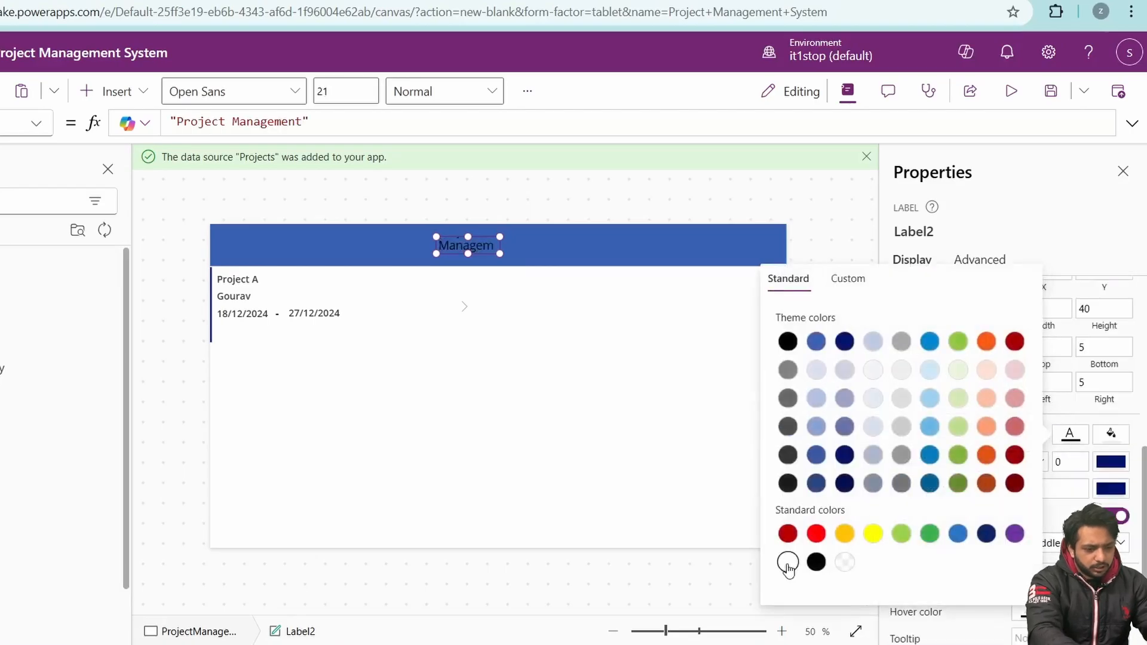
left_click(788, 561)
scroll(1027, 298, "up", 5)
left_click(1046, 377)
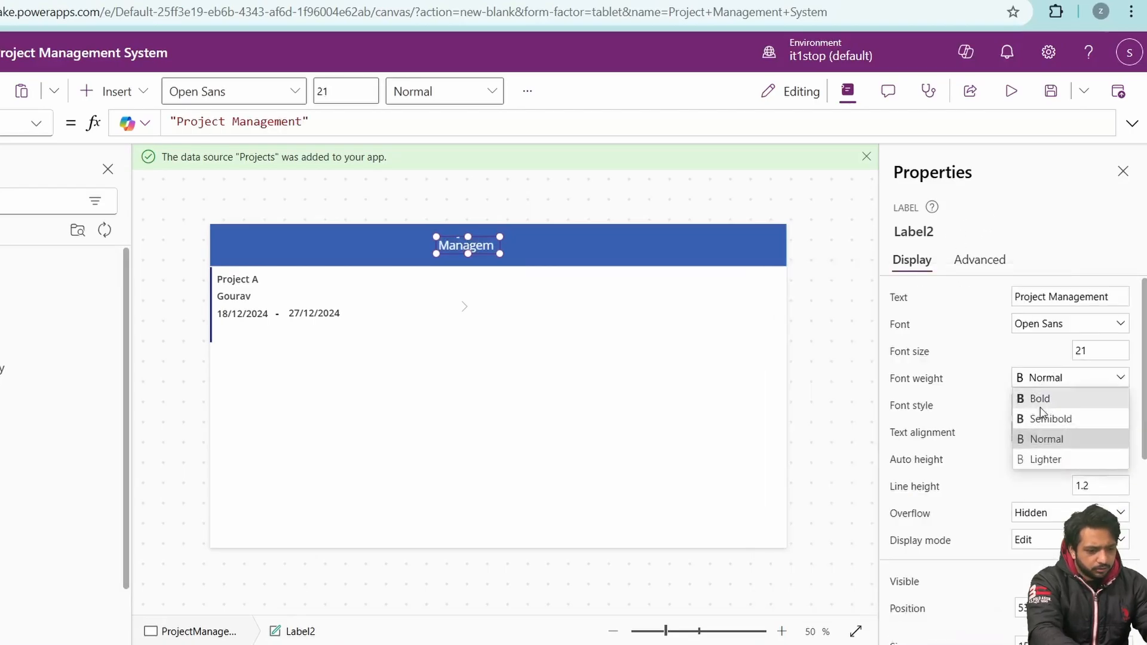
left_click(1039, 394)
left_click_drag(500, 236, 567, 235)
left_click(348, 409)
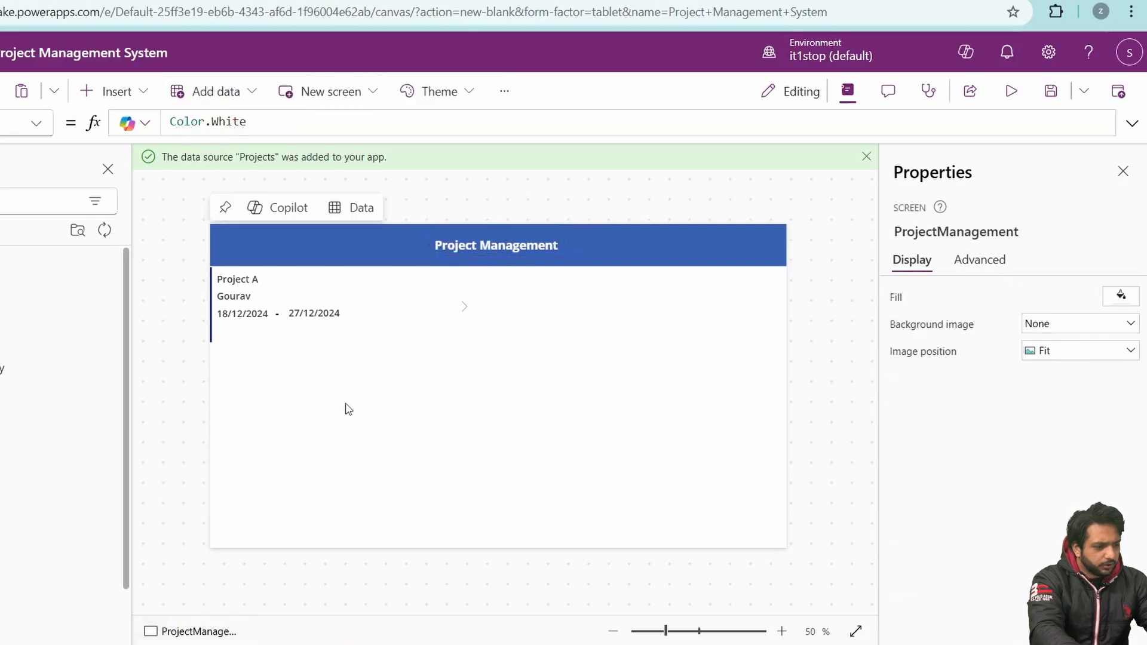
Step: Preview the running app to check the header and project gallery, and return to editing
left_click(1011, 90)
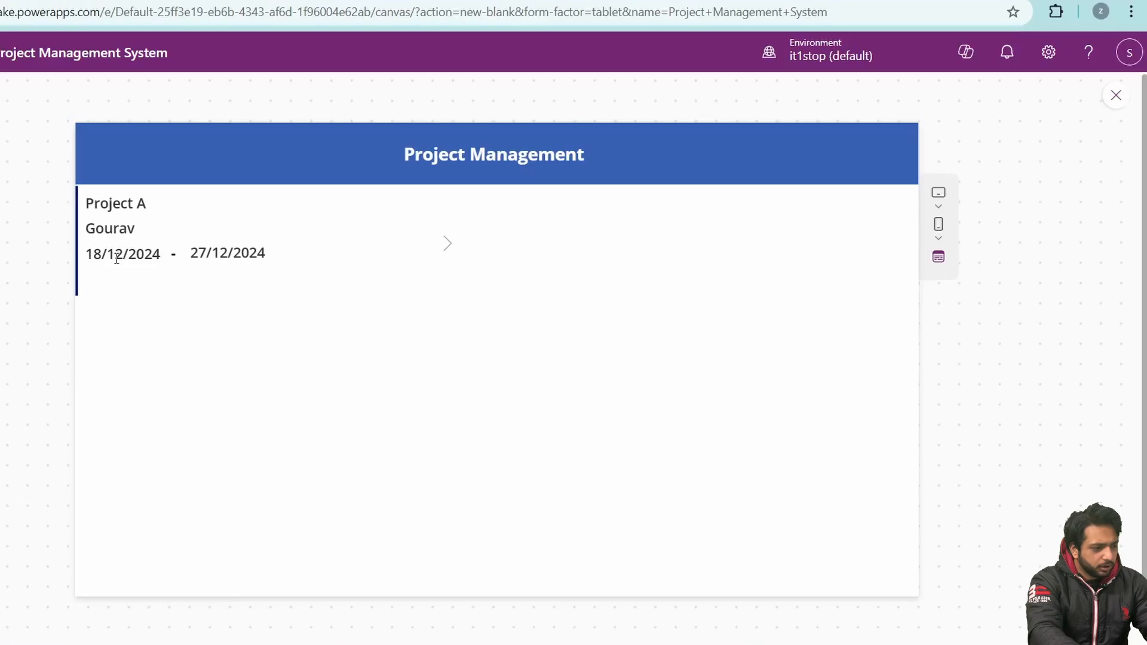
left_click(1115, 96)
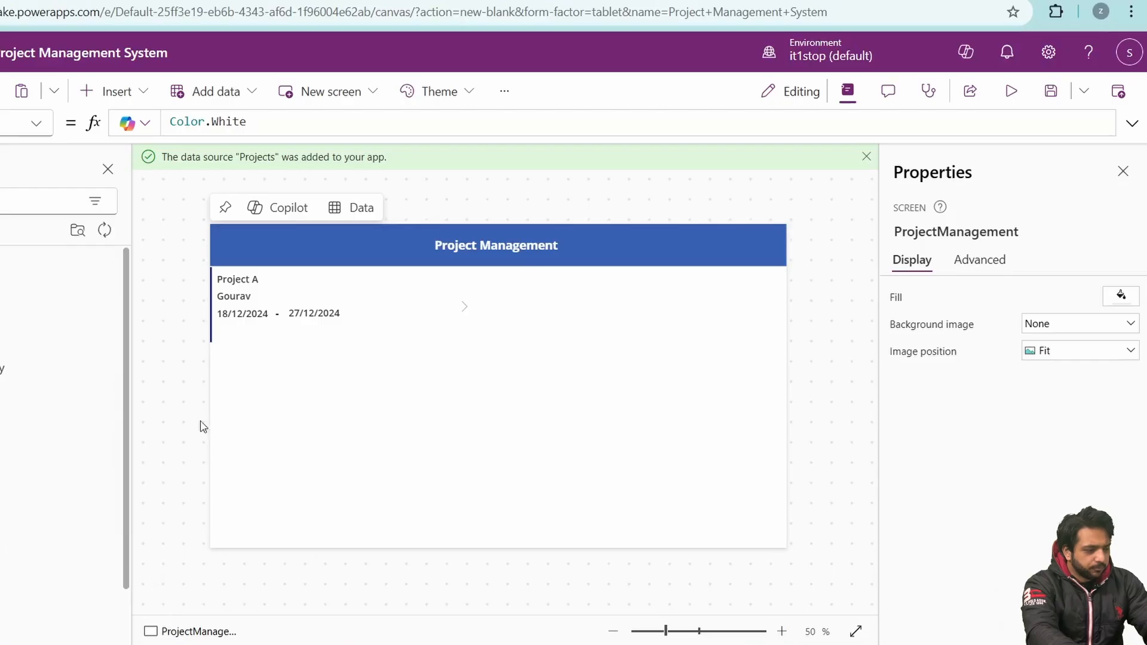
Step: Insert an edit form connected to the Projects table and move it to the screen's lower-right corner
left_click(71, 314)
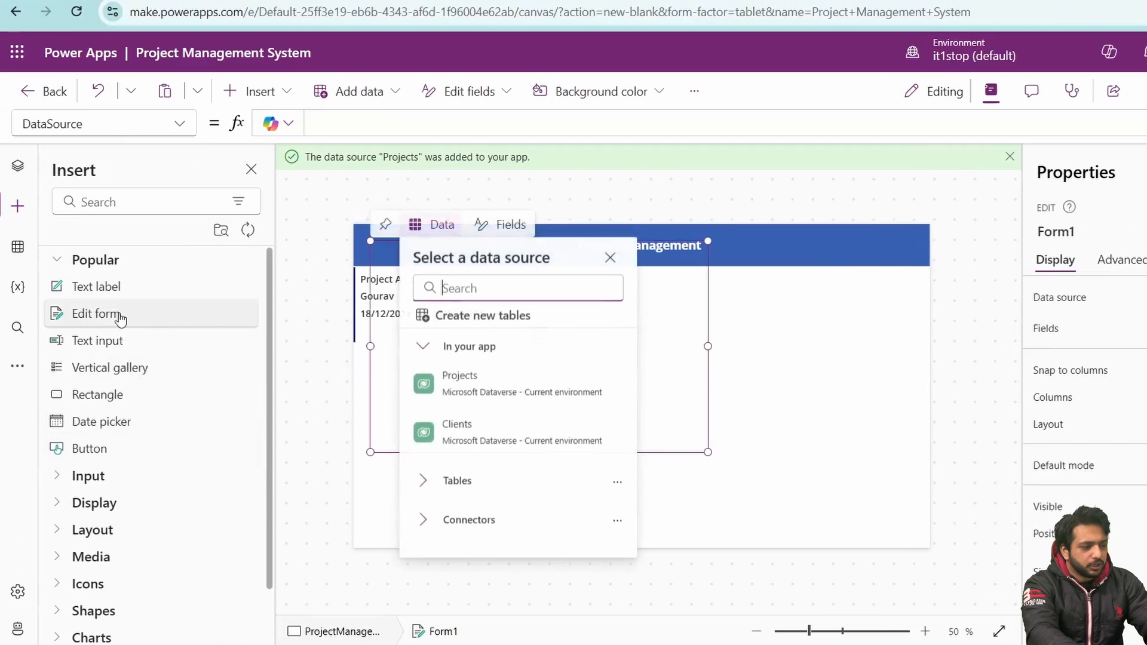
left_click(476, 385)
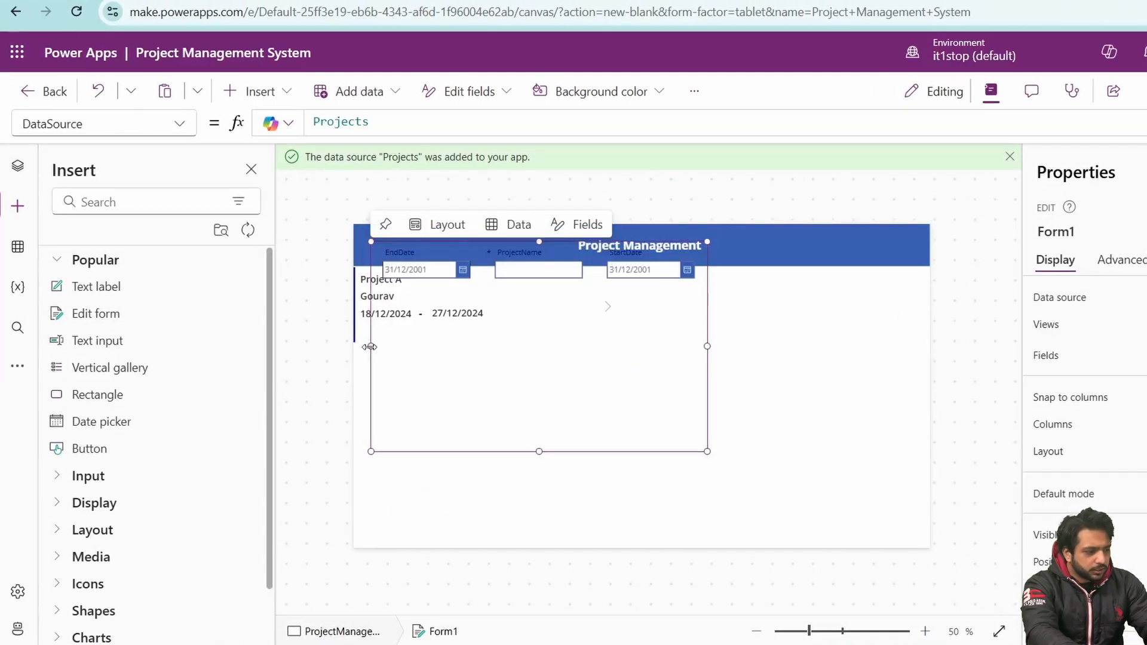
left_click_drag(377, 328, 627, 419)
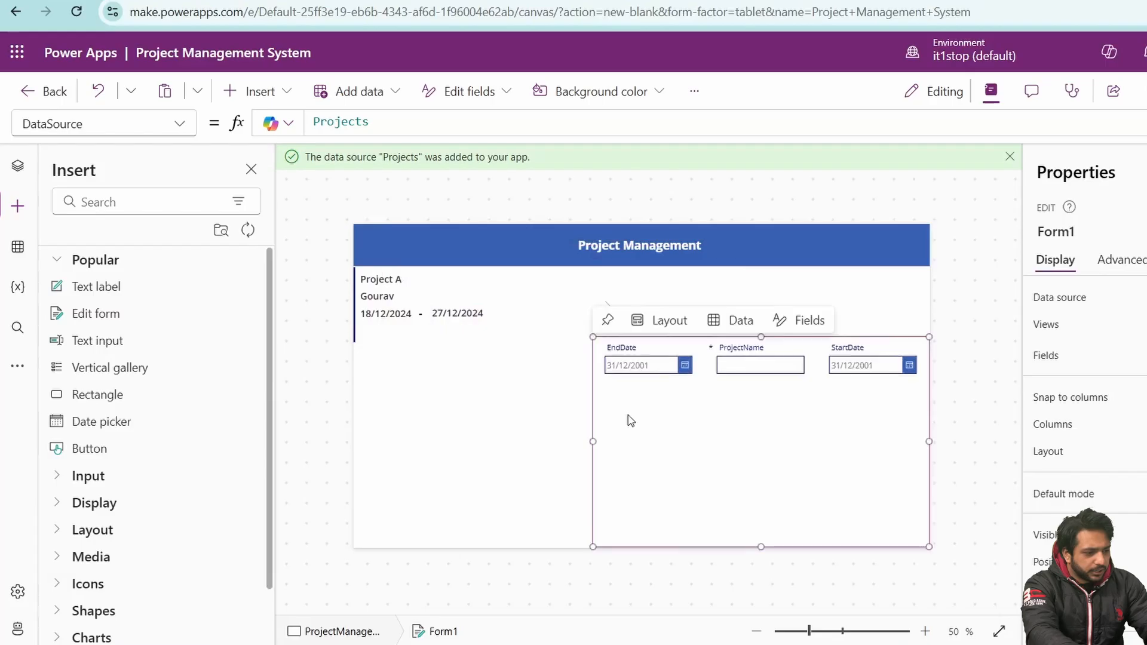
Step: Reorder the form's fields to ProjectName, StartDate, EndDate and add the Clients field
left_click(795, 324)
left_click(739, 430)
left_click_drag(949, 424, 956, 382)
left_click_drag(947, 465, 958, 425)
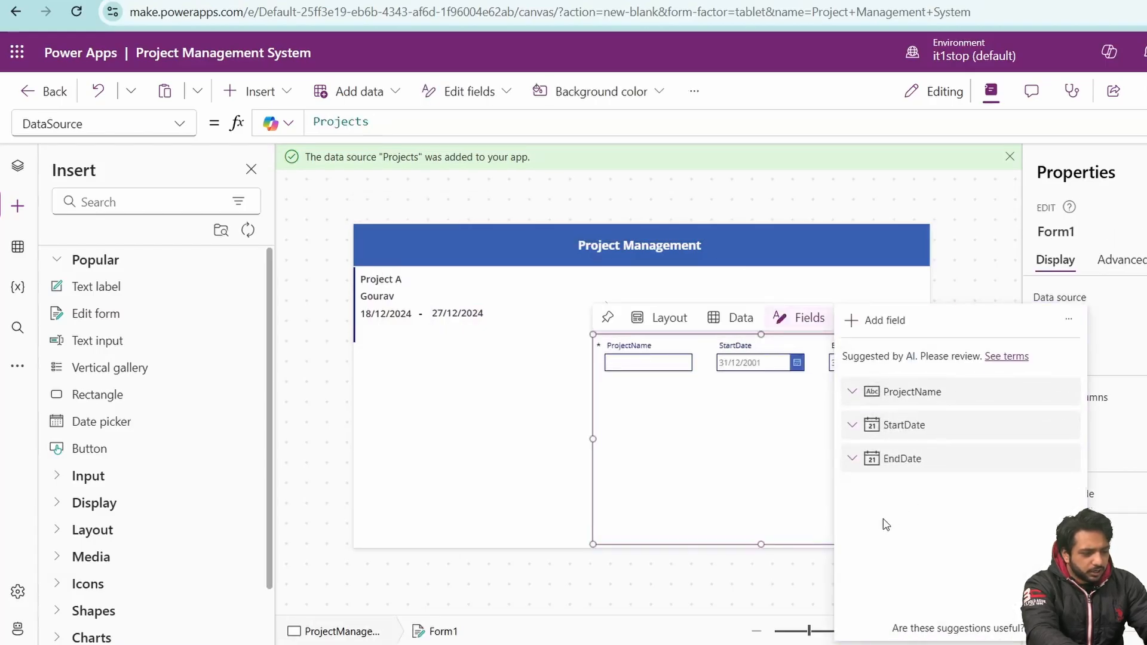
left_click(875, 320)
left_click(948, 341)
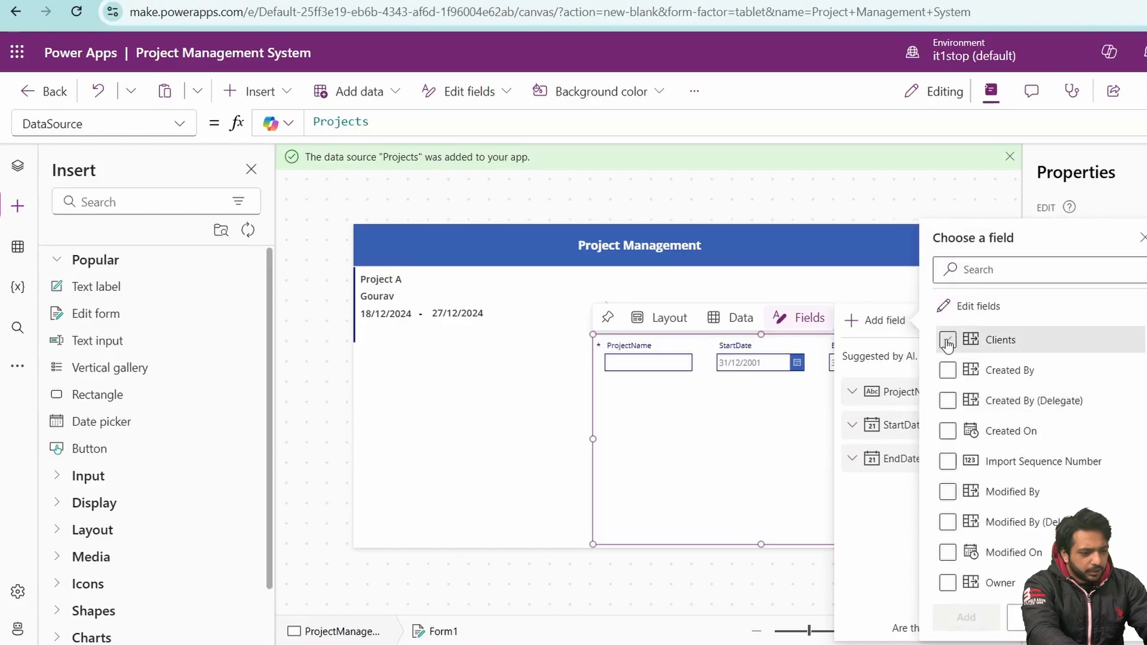
left_click(965, 617)
left_click(538, 489)
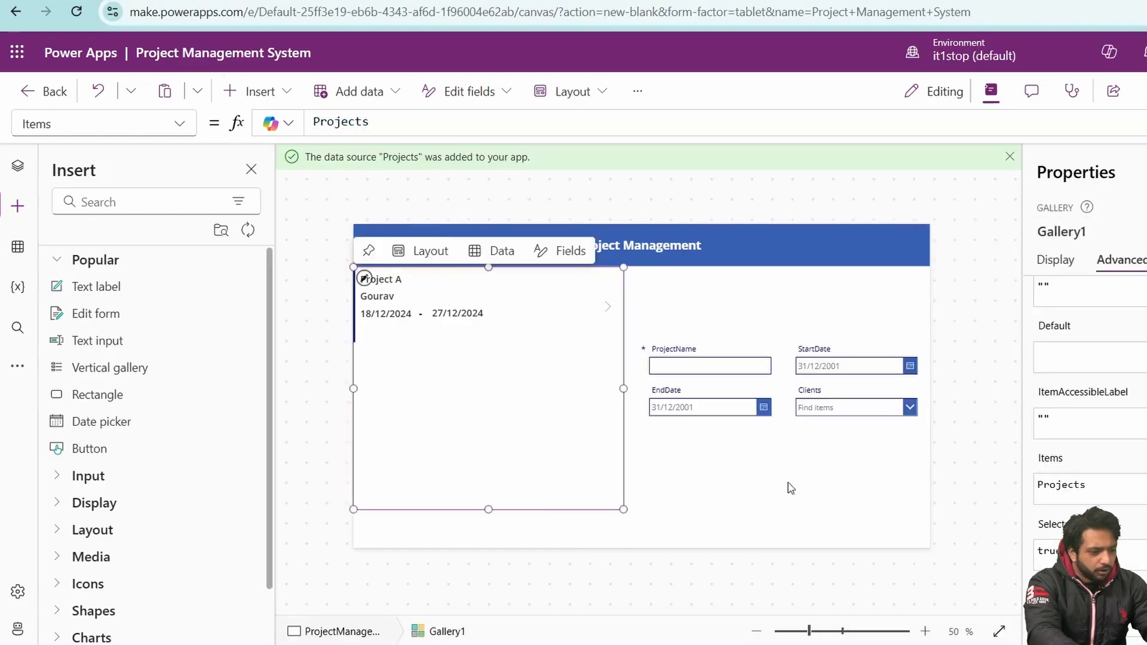
Step: Set the form's OnSuccess to Notify("Project Saved Successfully",NotificationType.Success,1000) and its Item to Gallery1.Selected
left_click(826, 516)
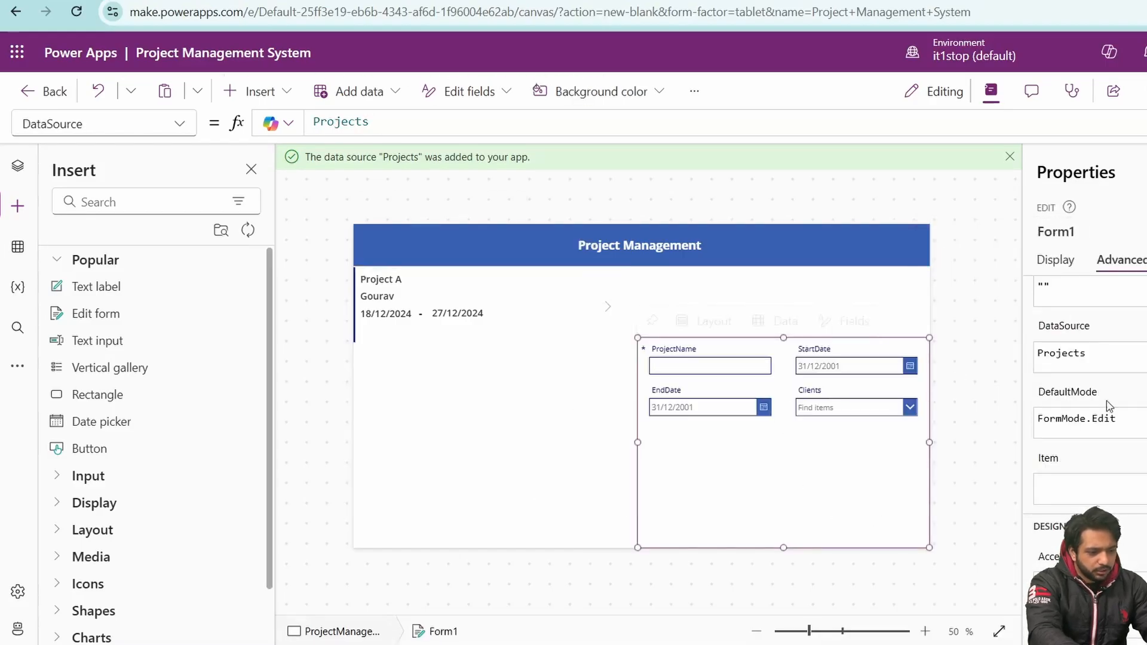
scroll(1075, 370, "down", 5)
left_click(1069, 526)
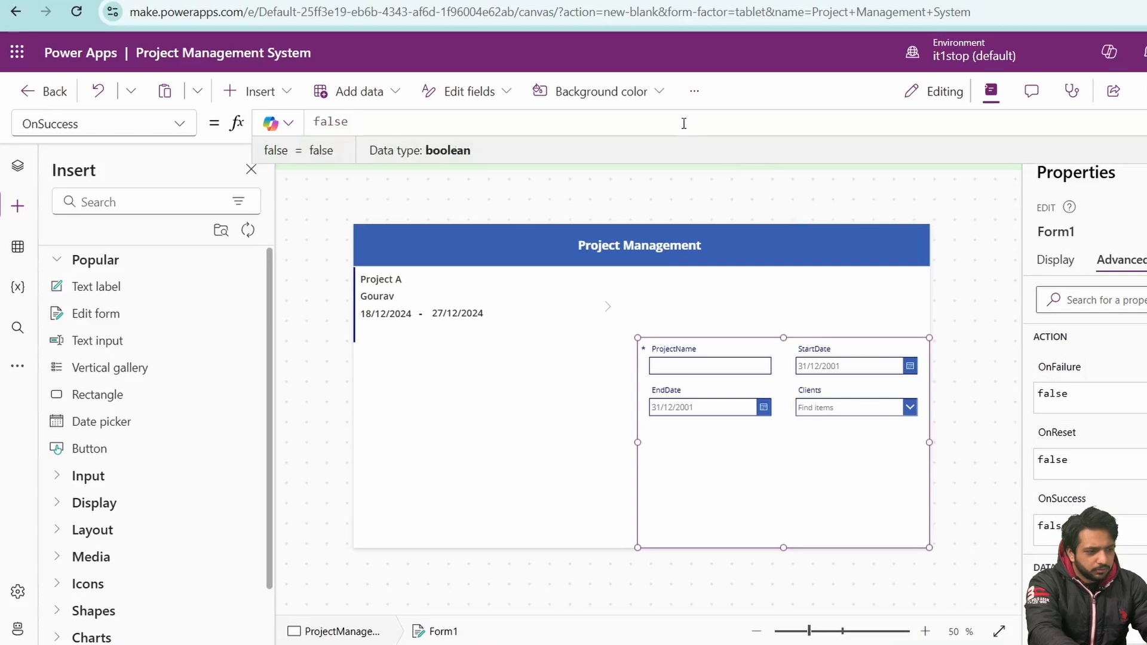
key("ctrl+a")
type("Notify")
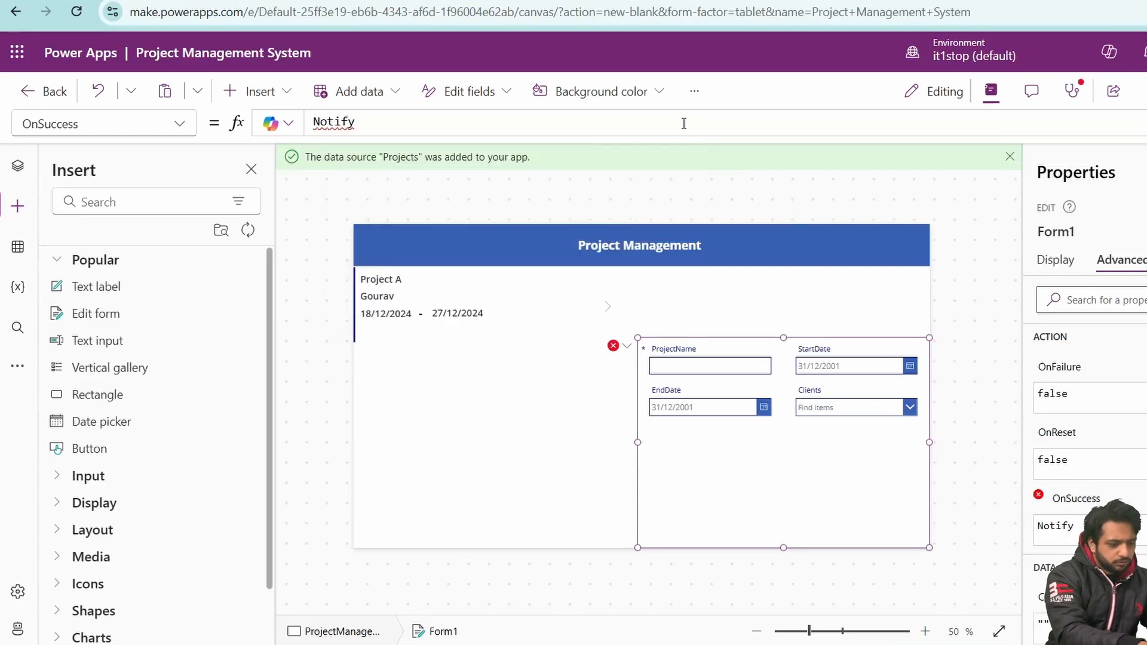
type("(\"Pro\"ject Saved Succ")
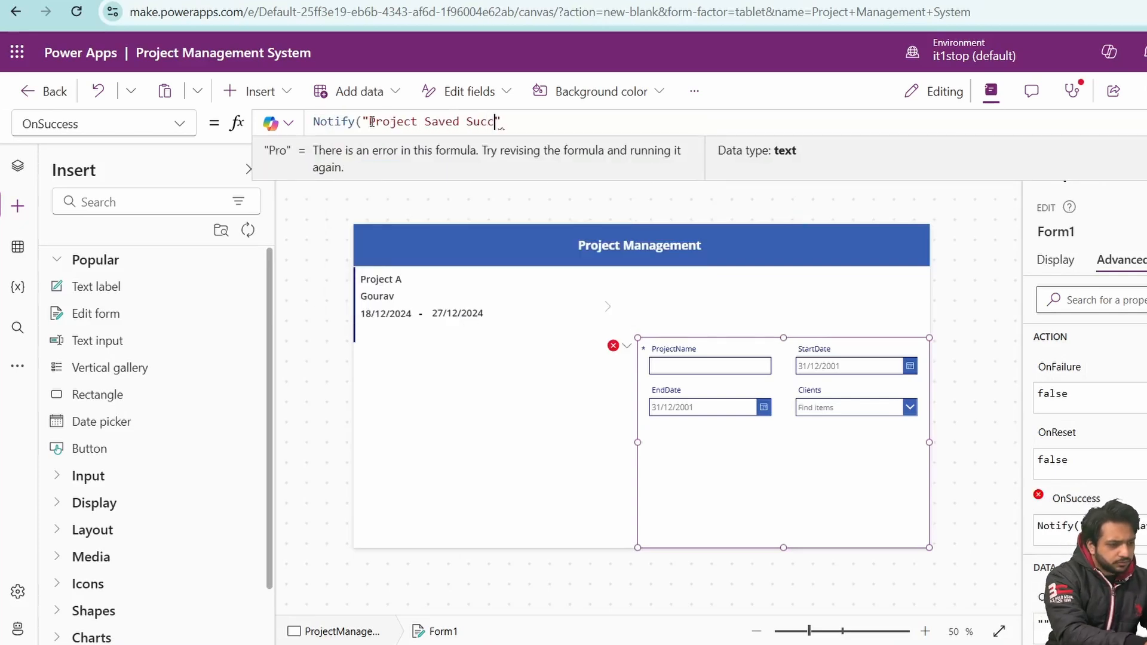
type("essfully\",")
key("Down")
key("Down")
key("Tab")
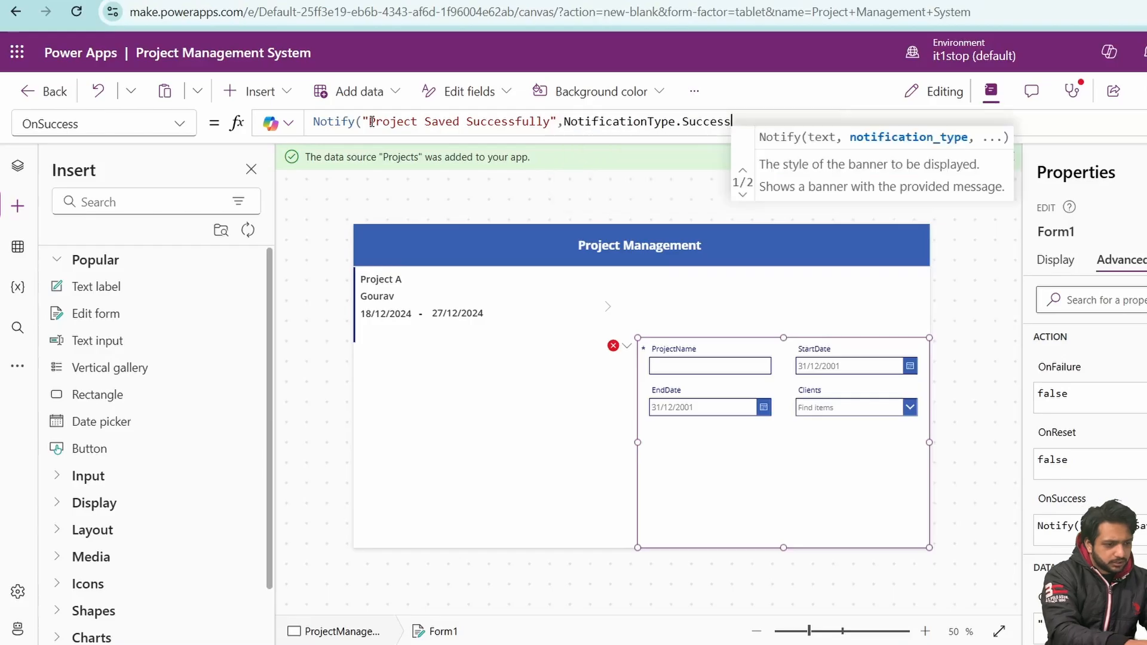
type(",1000)")
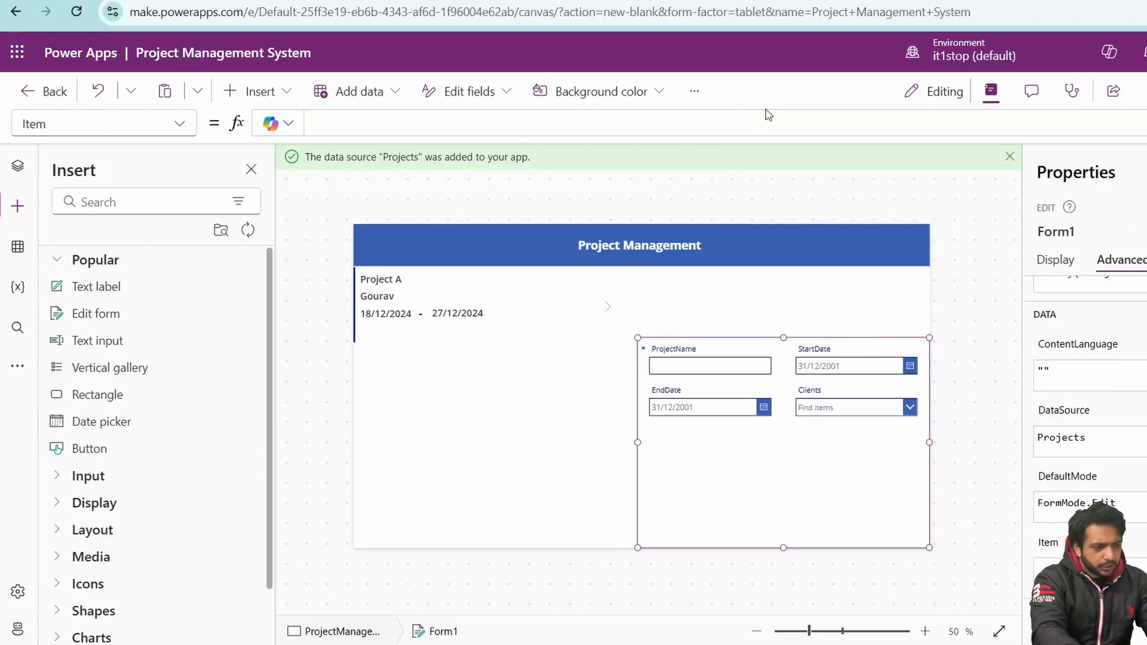
type("allery1.Selected")
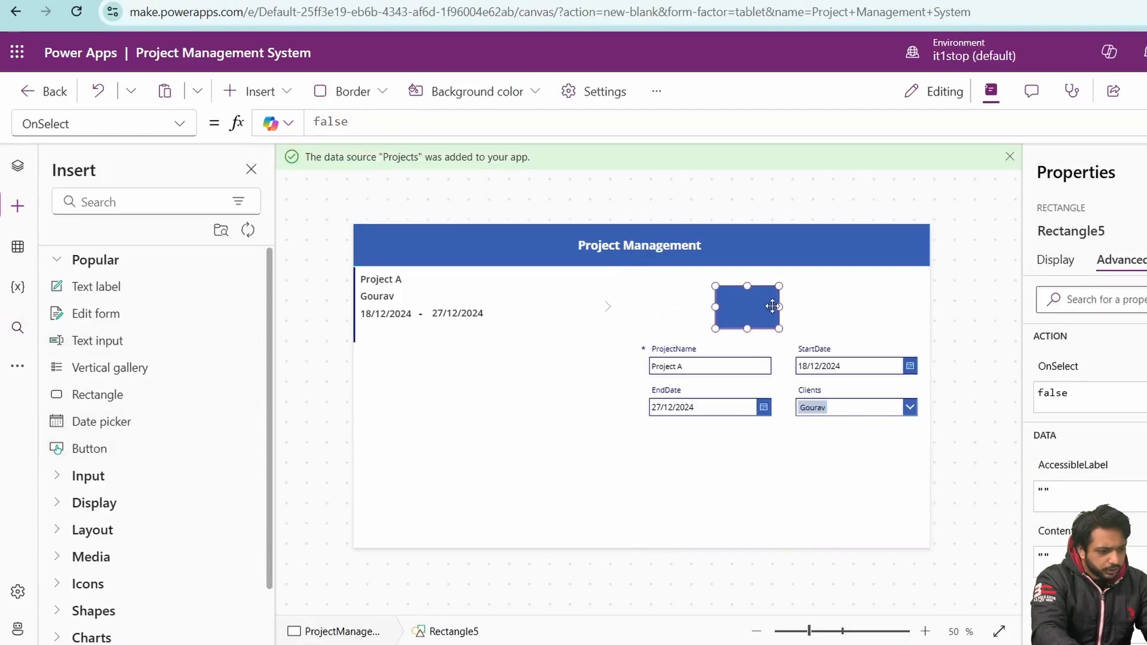
Step: Stretch the rectangle above the form across the form's width and insert an Add icon with OnSelect NewForm(Form1);
left_click_drag(779, 306, 1047, 317)
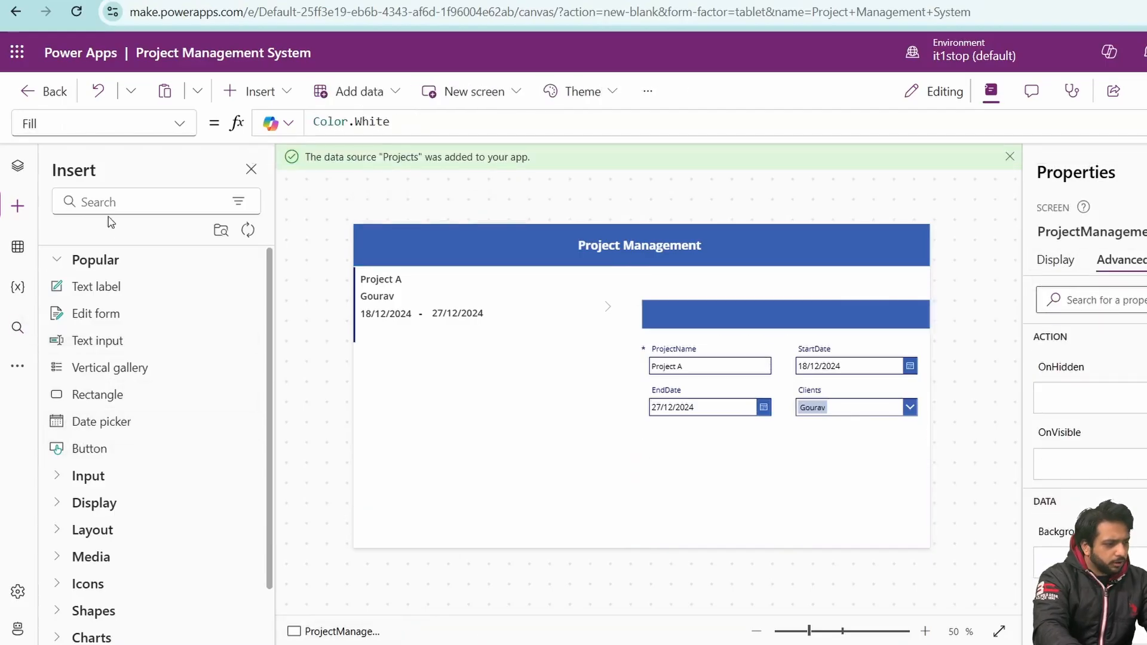
left_click(124, 207)
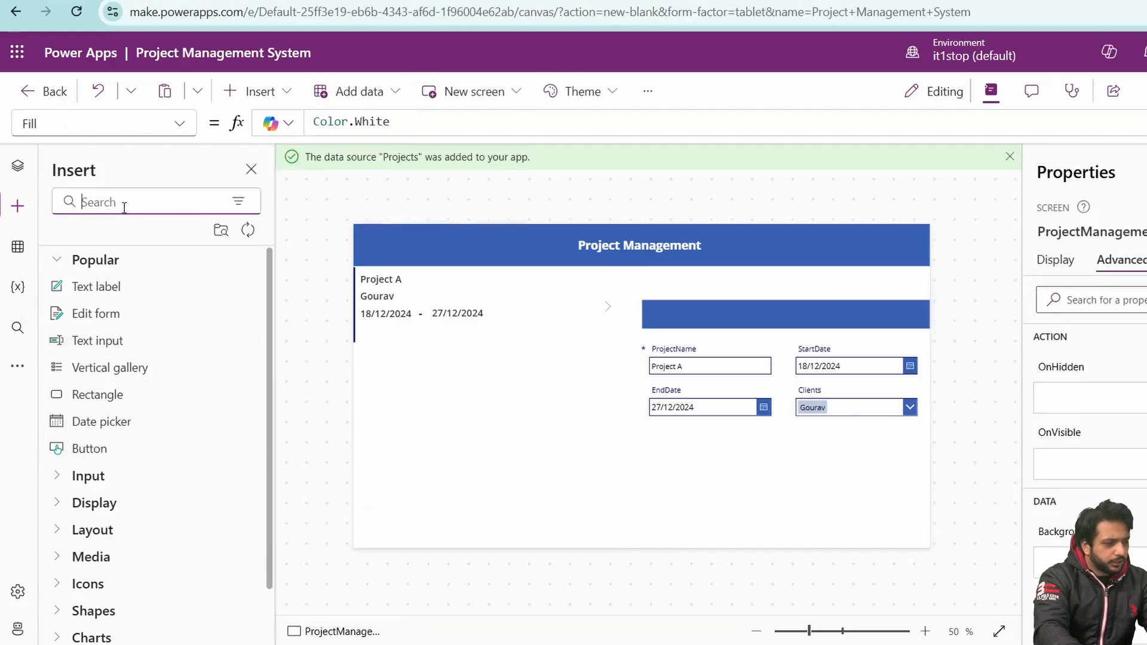
type("add")
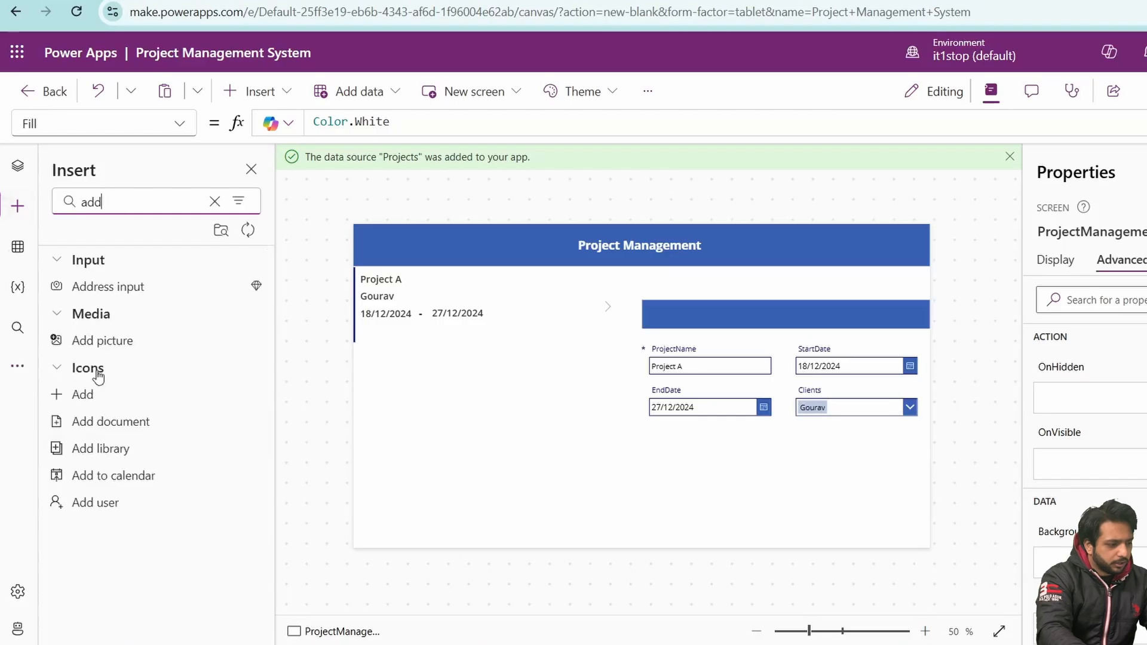
left_click(82, 394)
left_click(454, 131)
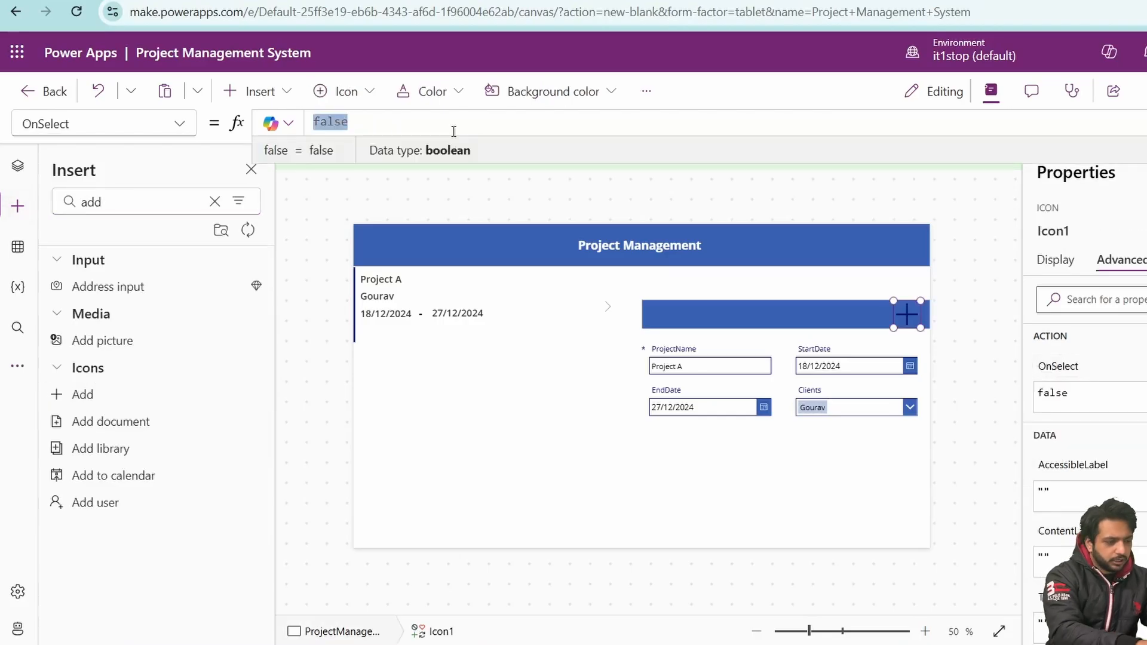
type("NewForm(Form1")
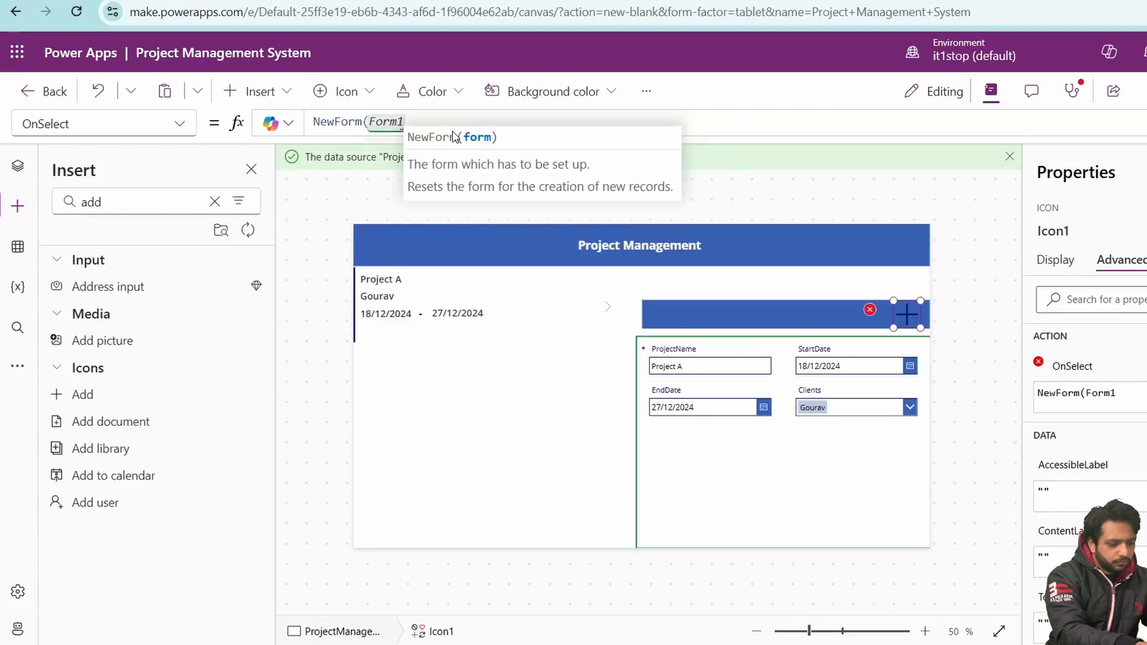
type(");")
Step: Make the Add icon white and set its width and height to 55
left_click(1045, 261)
scroll(1099, 478, "down", 5)
left_click(1066, 430)
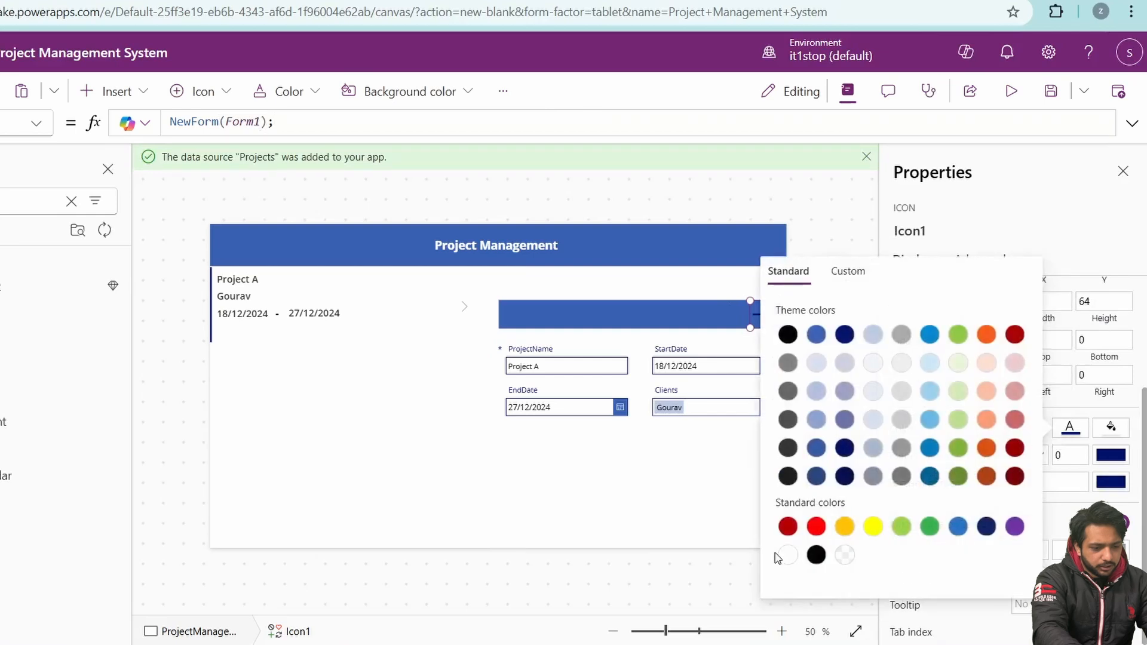
left_click(786, 556)
scroll(1006, 289, "up", 5)
left_click(1027, 458)
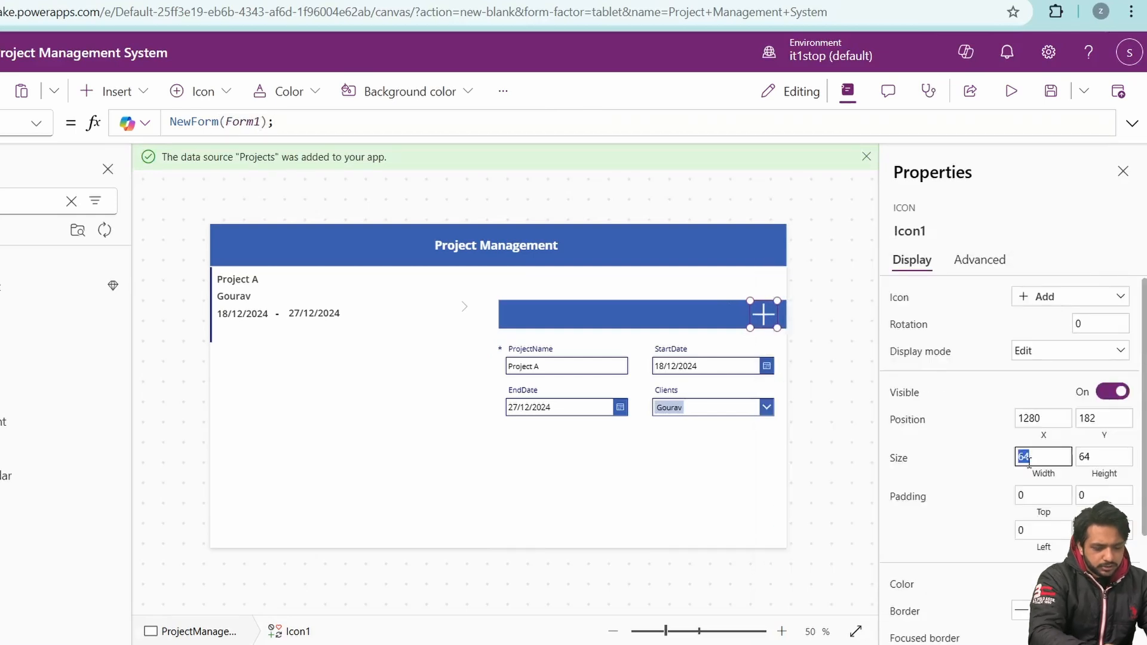
left_click(1123, 459)
type("55")
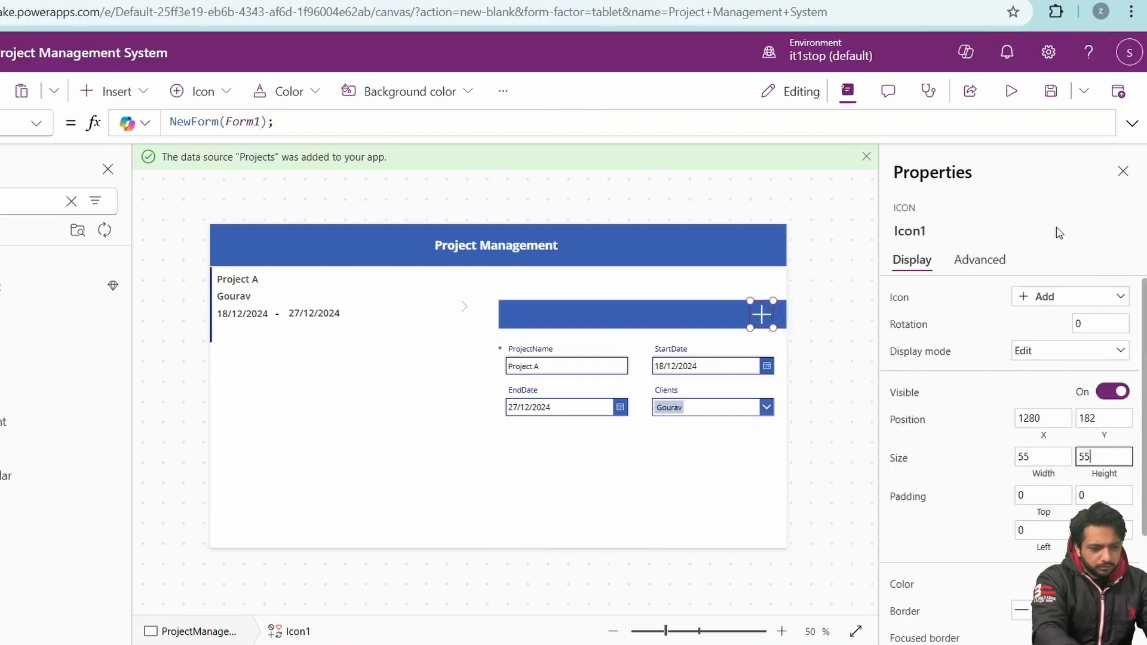
left_click(867, 281)
Step: Insert a Check icon on the bar above the form and set its OnSelect to SubmitForm(Form1);
left_click(71, 201)
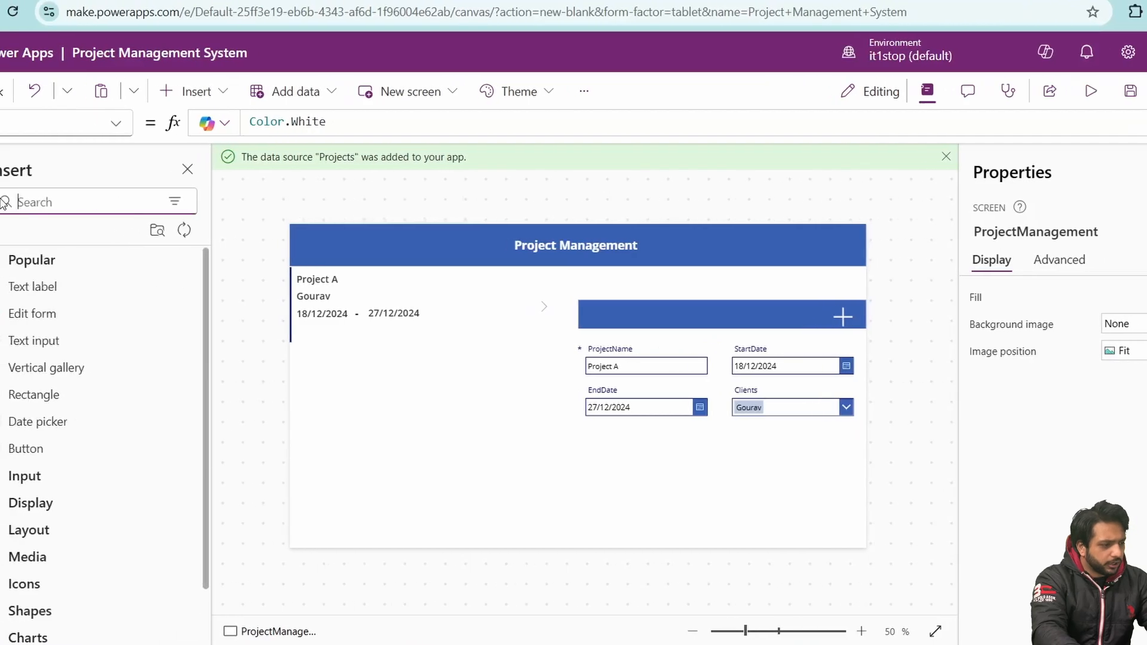
type("chec")
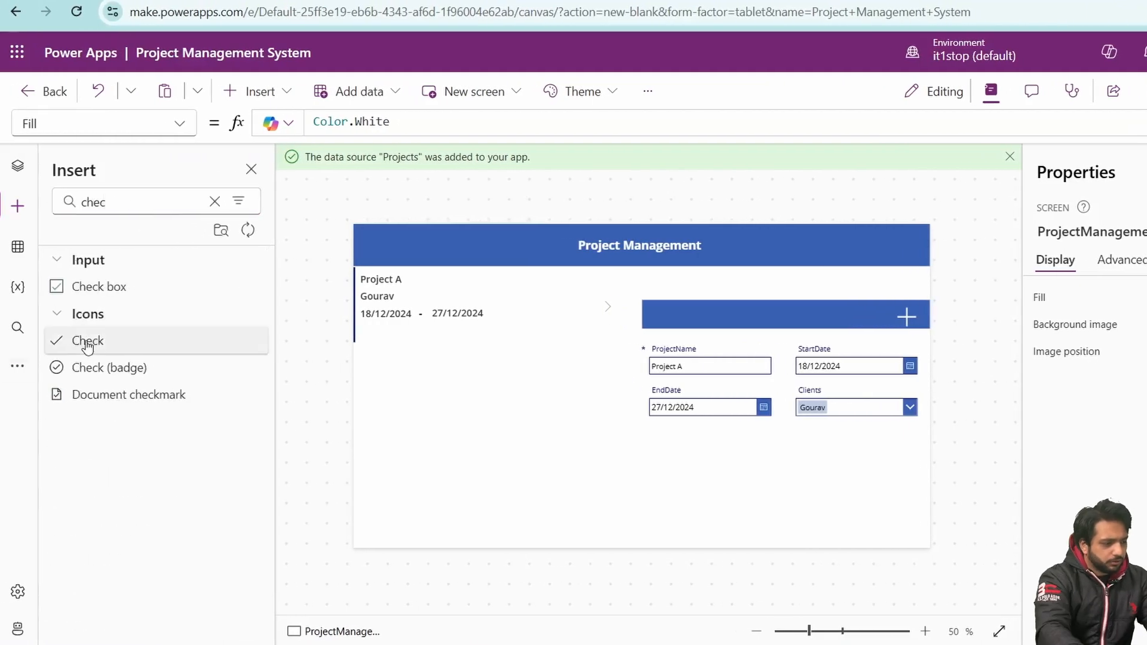
left_click(87, 343)
left_click(558, 114)
type("SubmitForm")
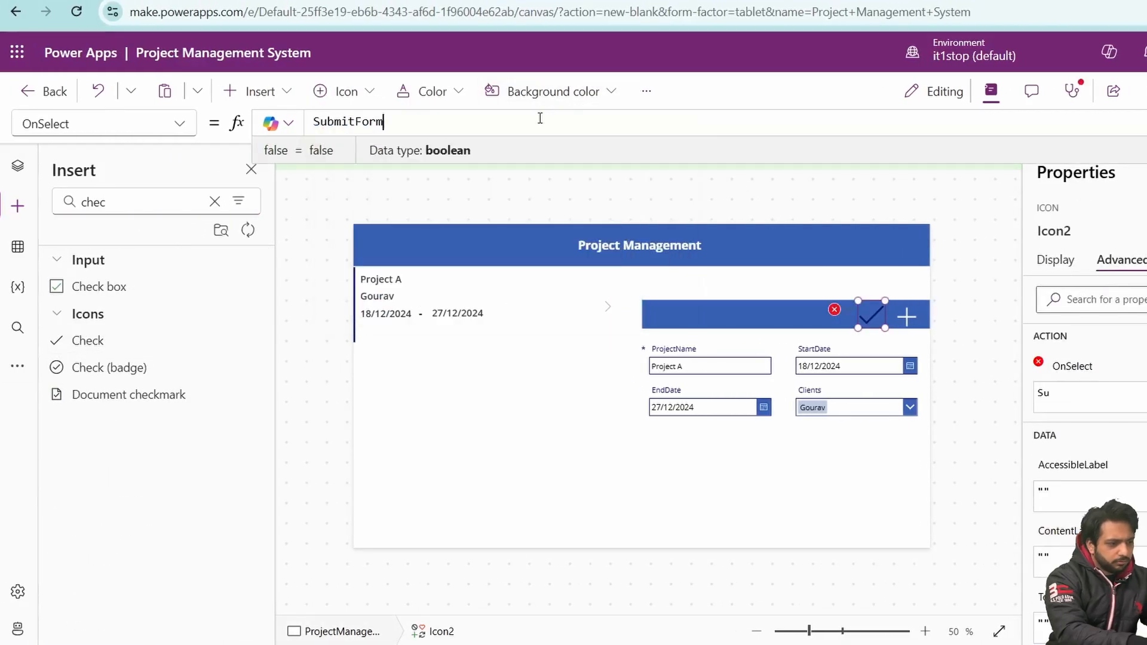
type("(Form1);")
Step: Set the Check icon's width and height to 55, make it white, and dismiss the data source notice
left_click(1054, 259)
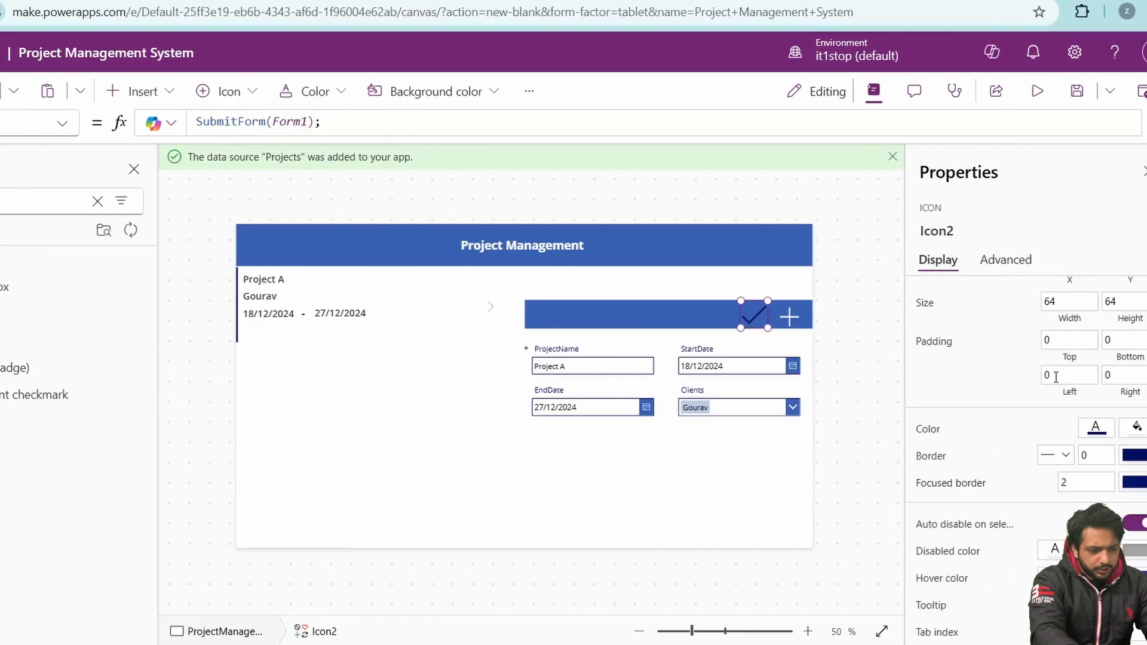
double_click(1081, 304)
type("55")
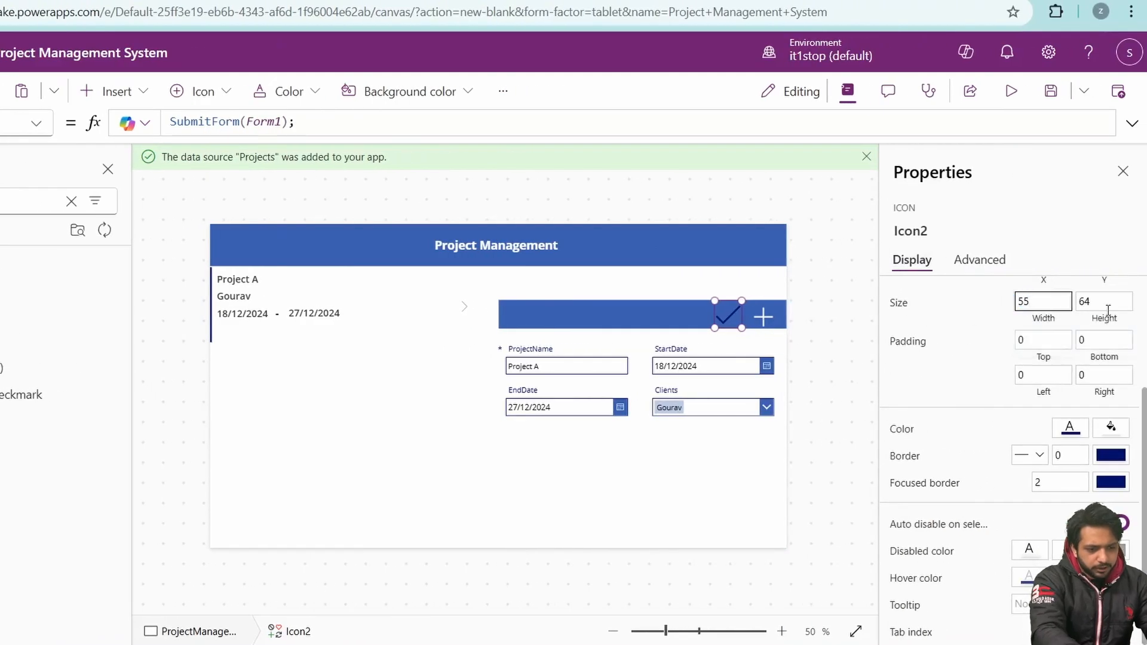
double_click(1105, 302)
type("55")
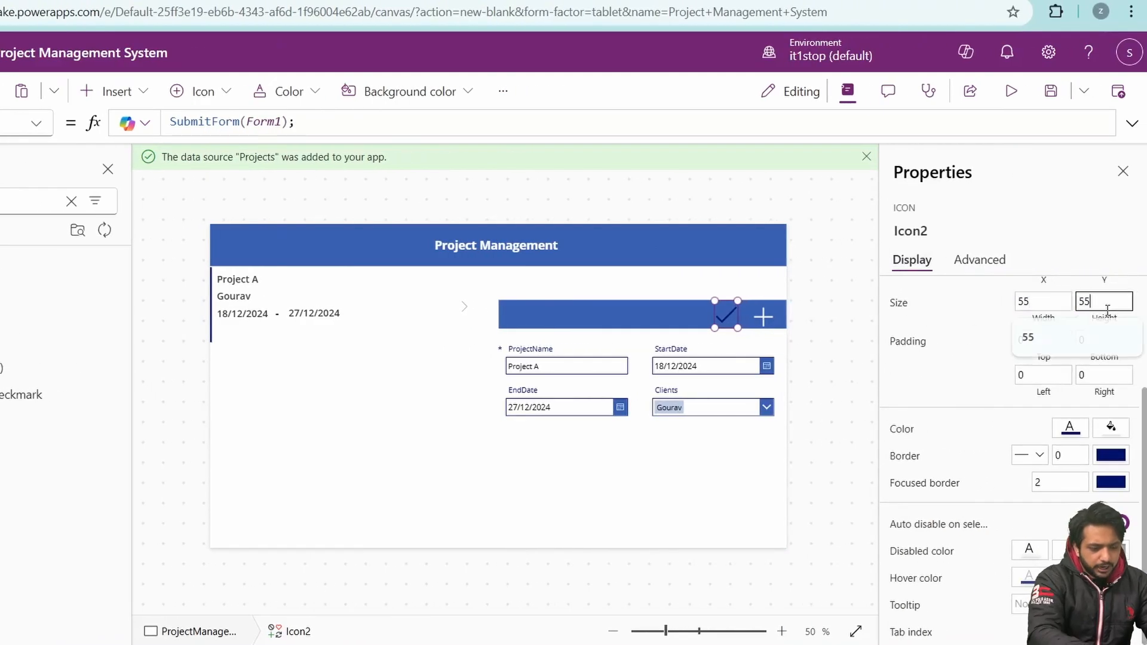
left_click(979, 344)
left_click(1056, 425)
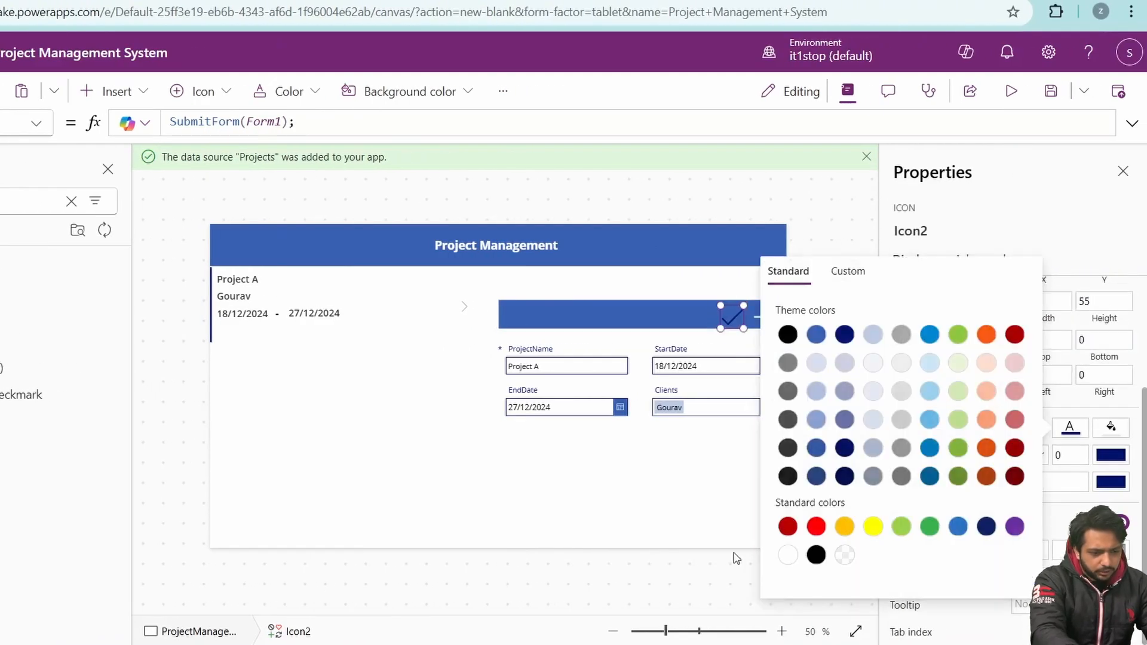
left_click(789, 550)
left_click(801, 297)
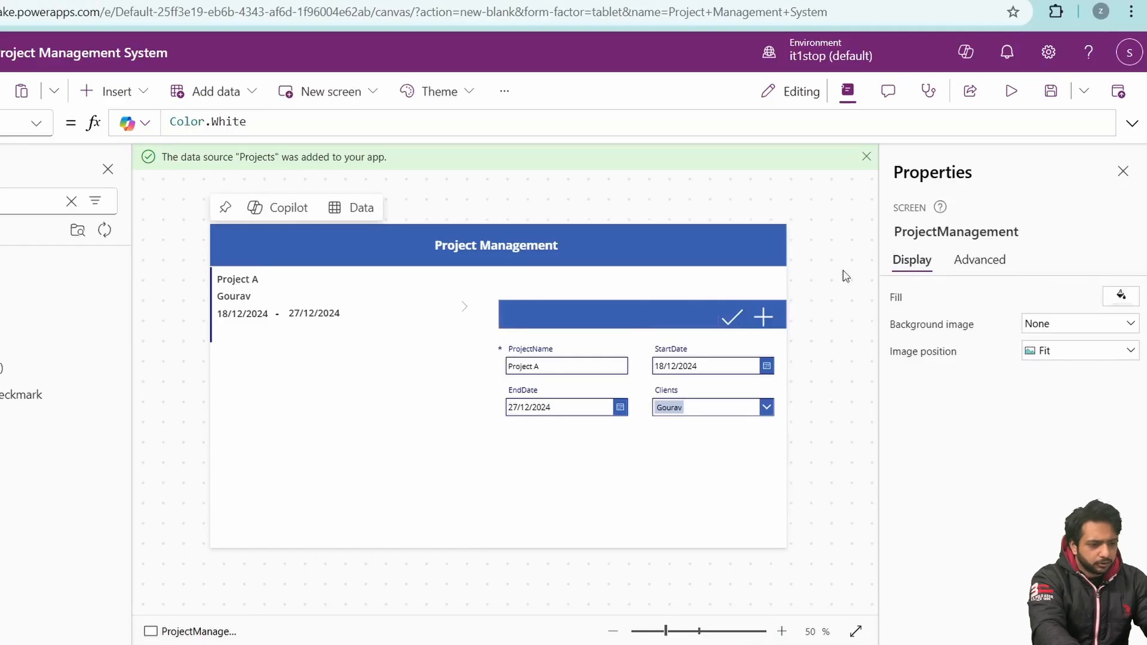
left_click(866, 157)
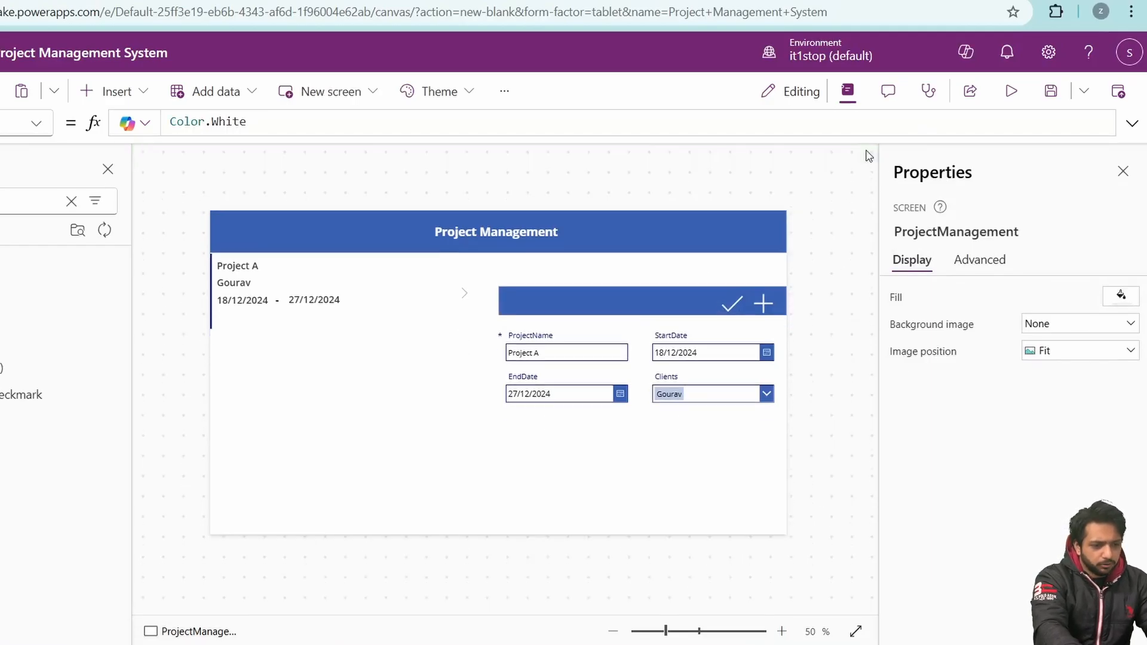
Step: Preview the app, change Project A's StartDate to 19/12/2024 and save the record with the Check icon
key("F5")
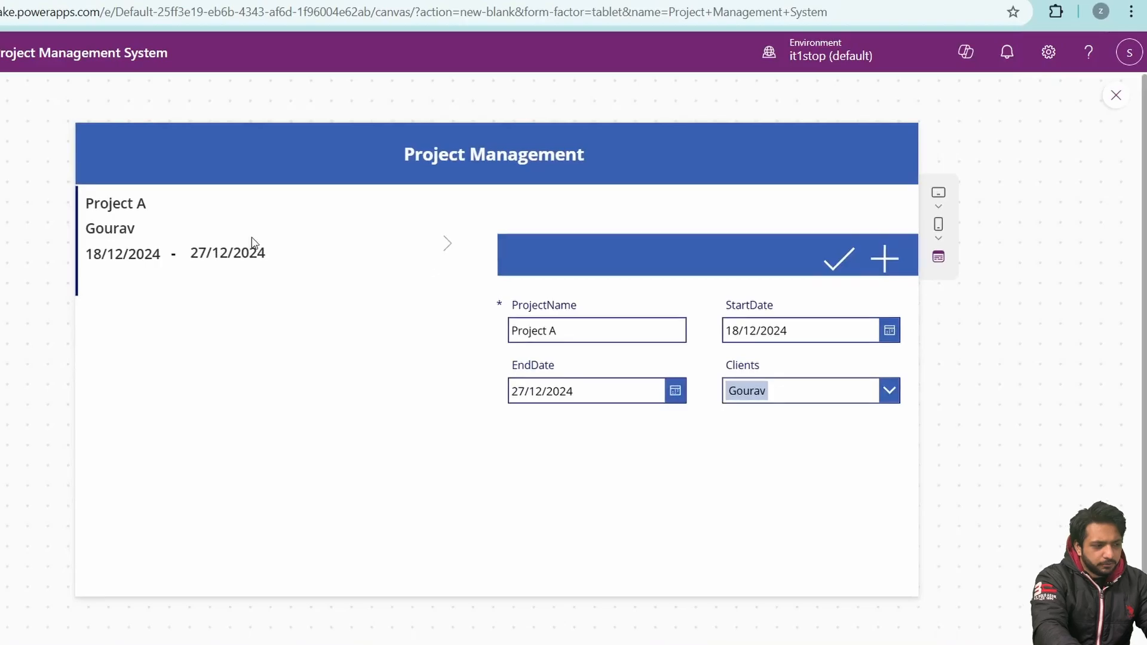
left_click(895, 332)
left_click(841, 490)
left_click(834, 573)
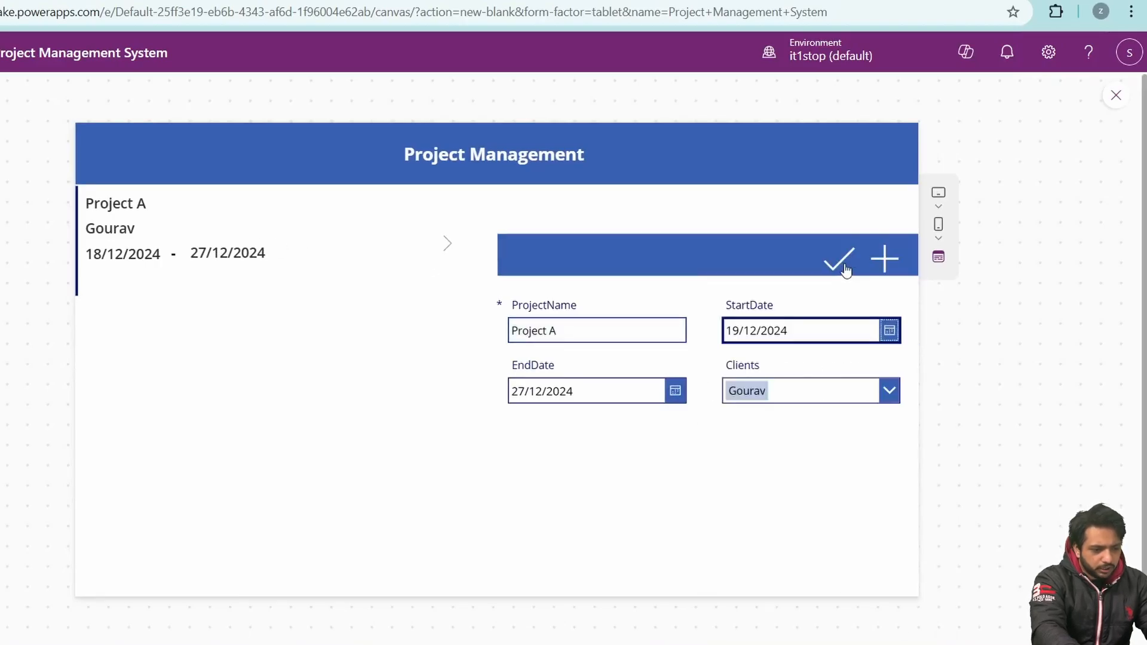
left_click(845, 269)
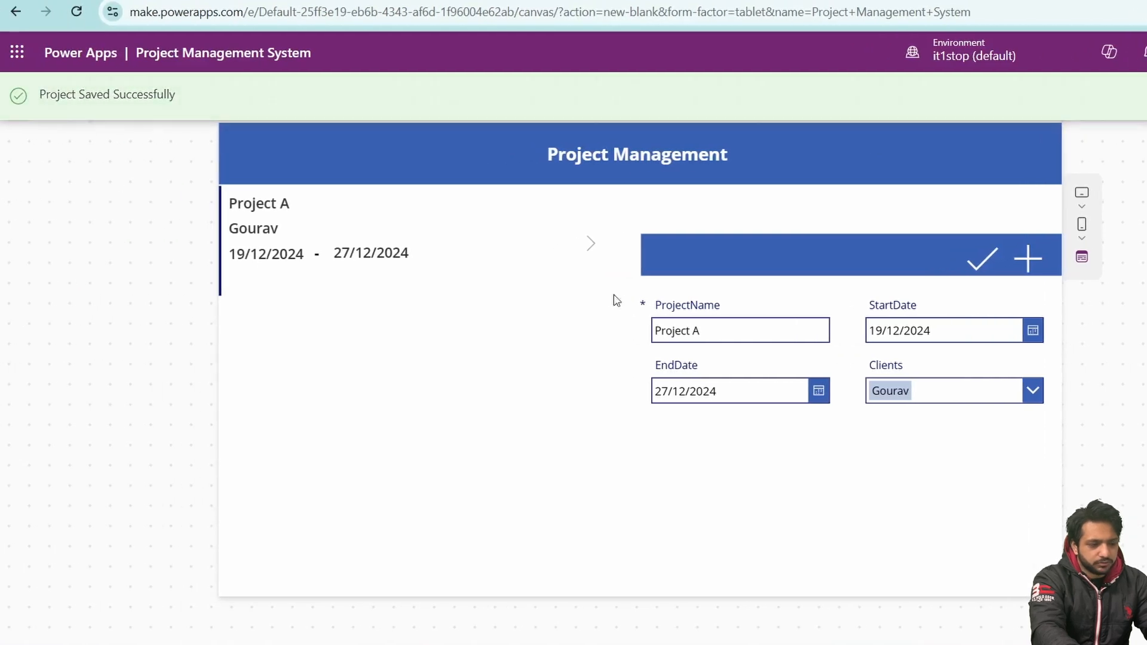
Step: Create and save a new project named Project B with StartDate 27/12/2024, EndDate 31/12/2024 and the first listed client
left_click(1026, 261)
left_click(727, 335)
type("P")
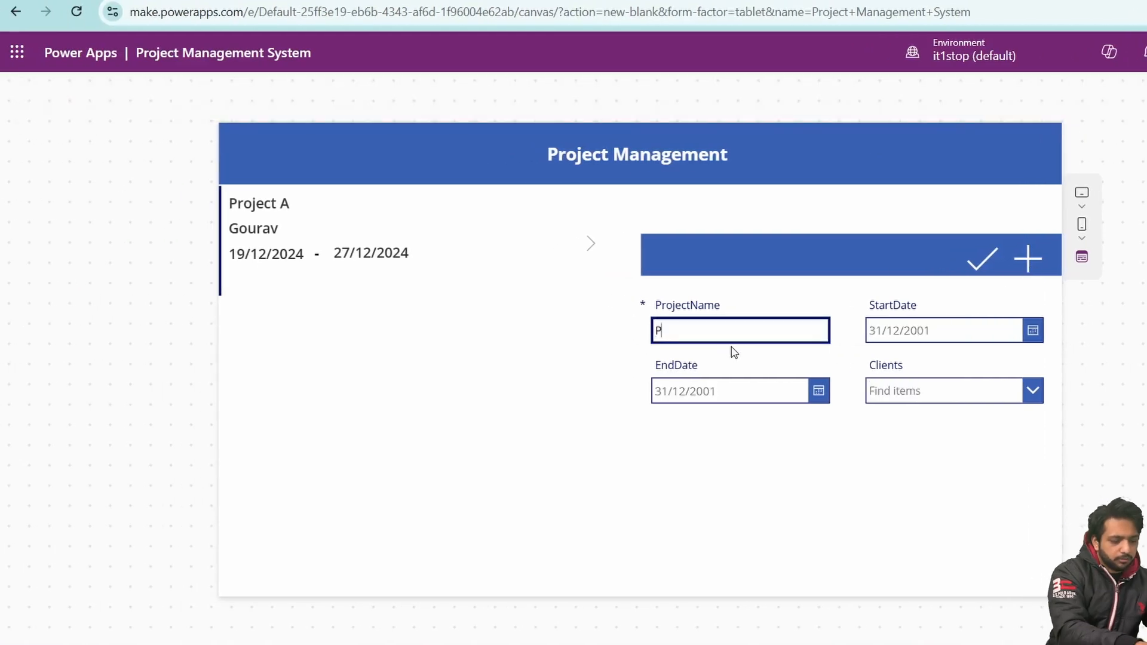
type("roject B")
left_click(1032, 332)
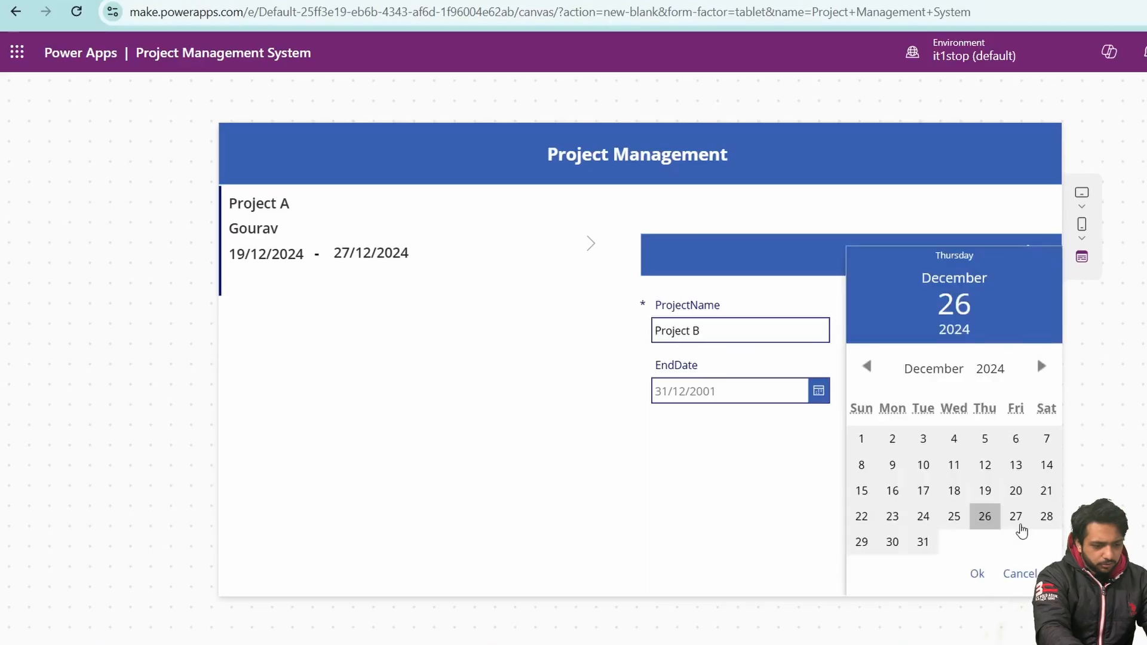
left_click(1014, 514)
left_click(977, 575)
left_click(818, 390)
left_click(728, 540)
left_click(783, 573)
left_click(949, 390)
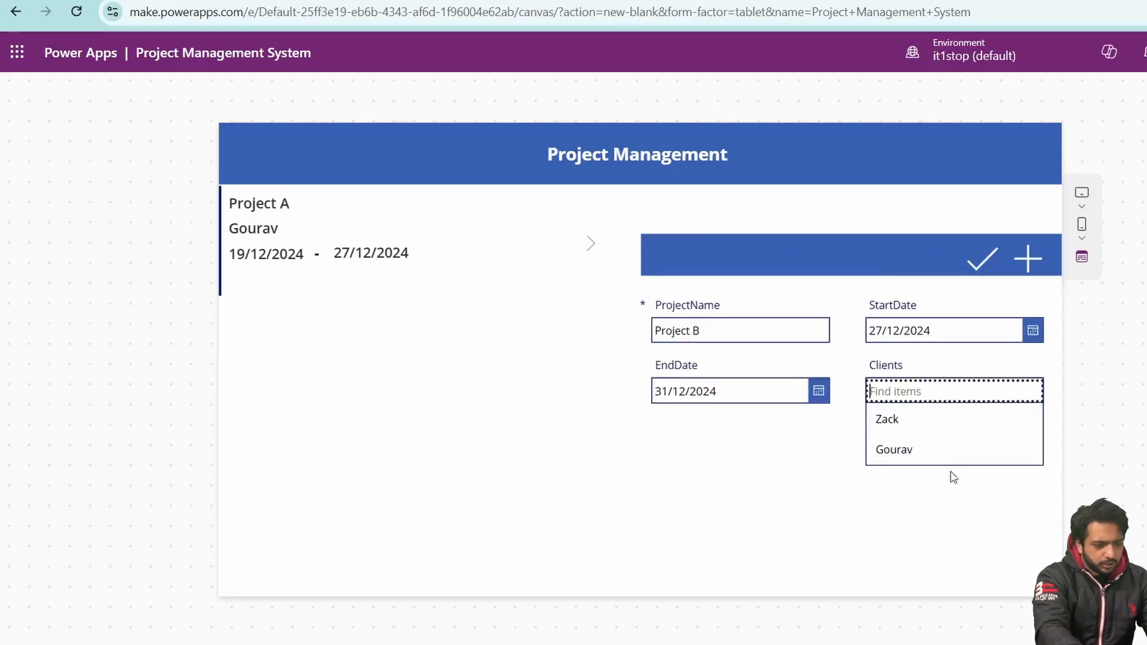
left_click(886, 418)
left_click(982, 258)
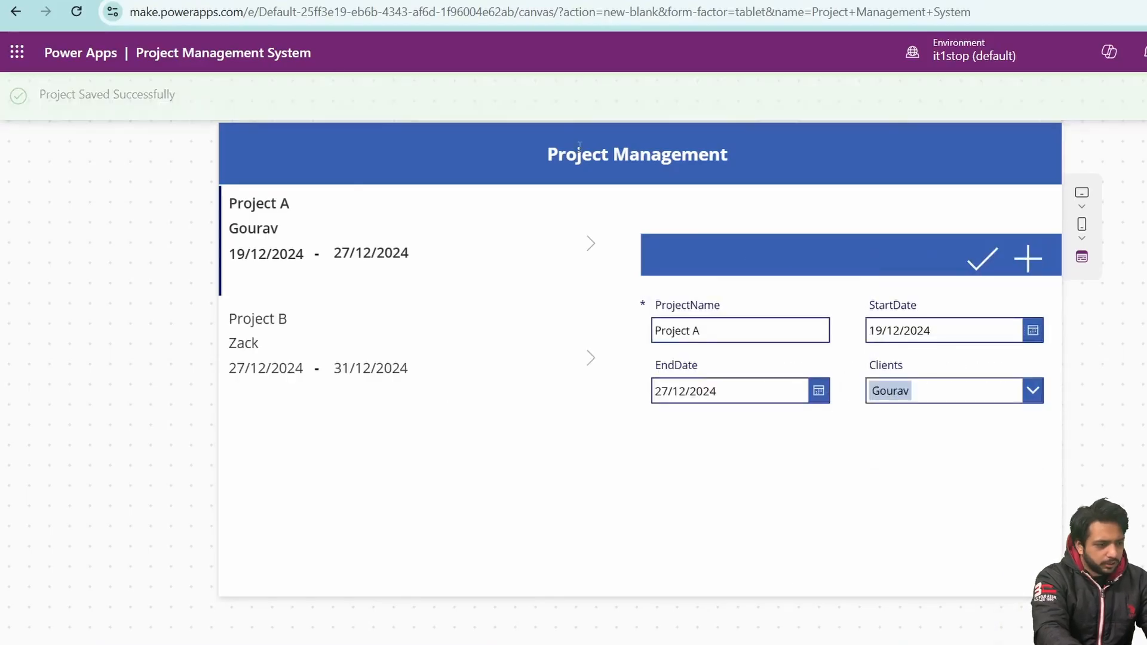
Step: Switch between Project A and Project B in the gallery to check the form's contents, and return to editing
left_click(456, 365)
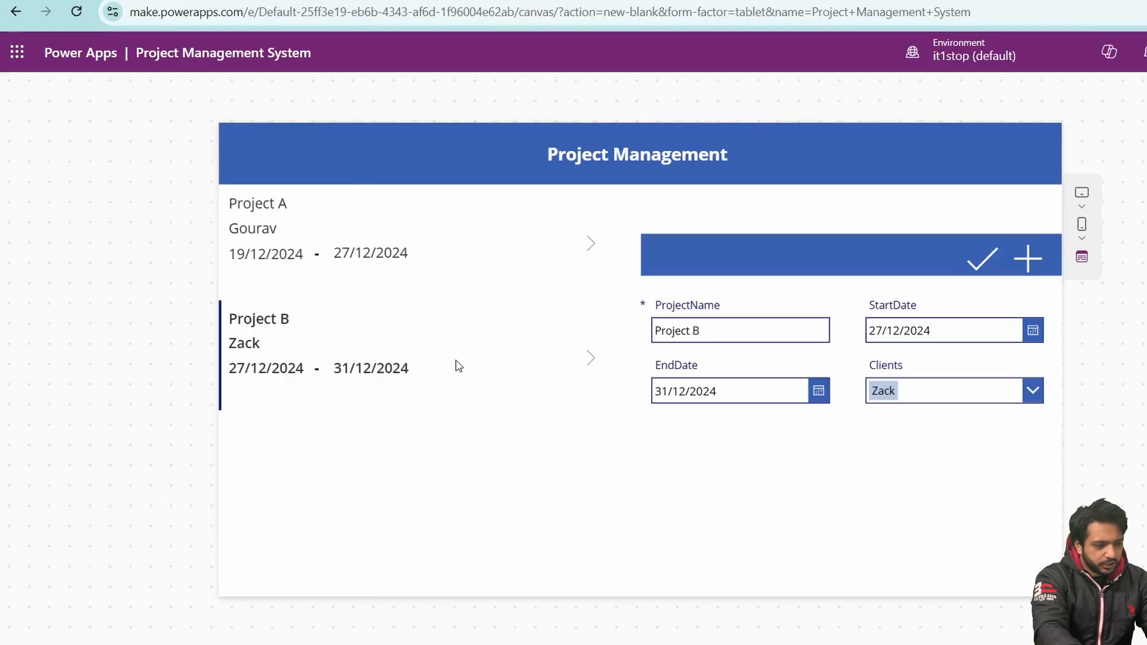
left_click(435, 262)
left_click(422, 325)
left_click(453, 243)
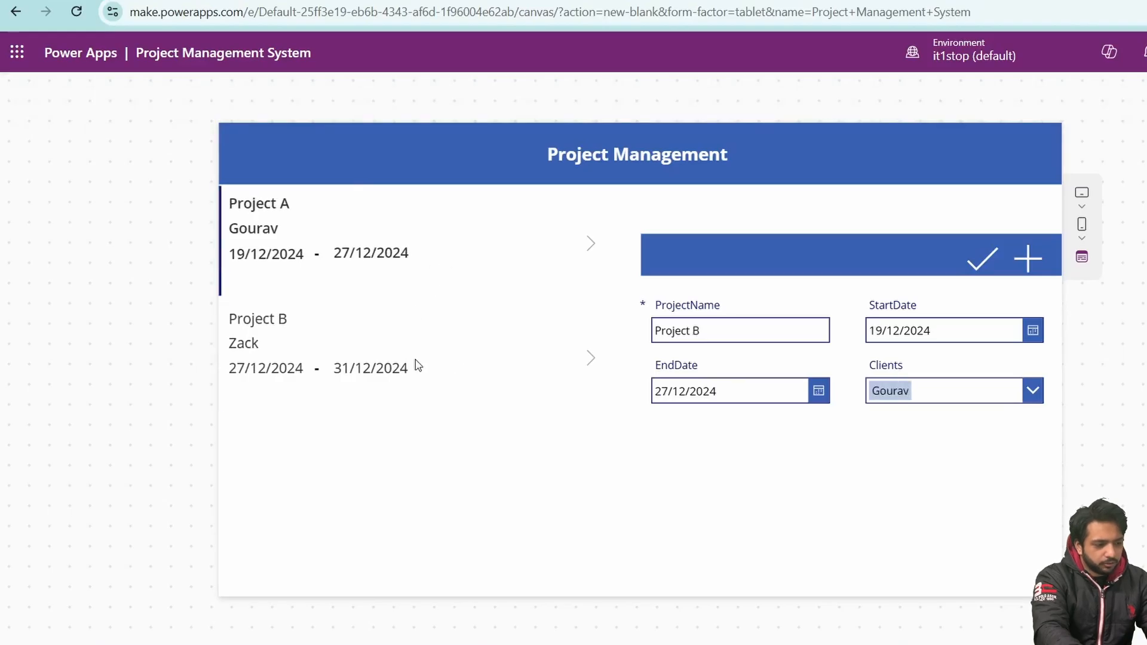
key("Escape")
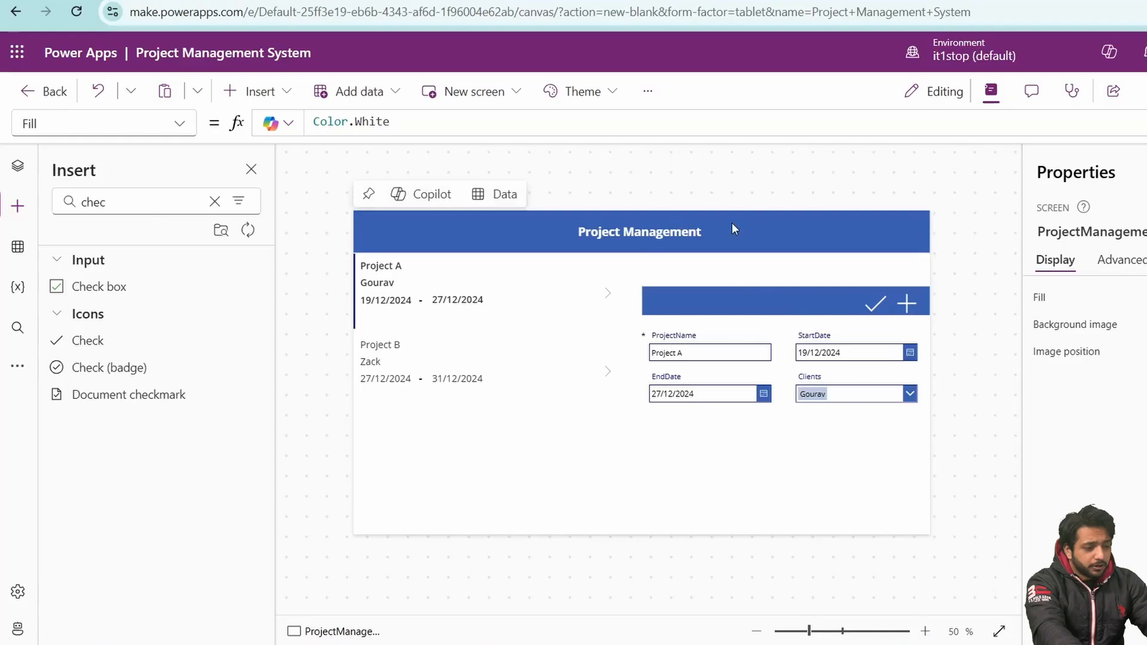
Step: Switch to Power Automate and start a blank automated cloud flow in the classic designer, skipping the trigger choice and without saving
left_click(17, 53)
left_click(149, 161)
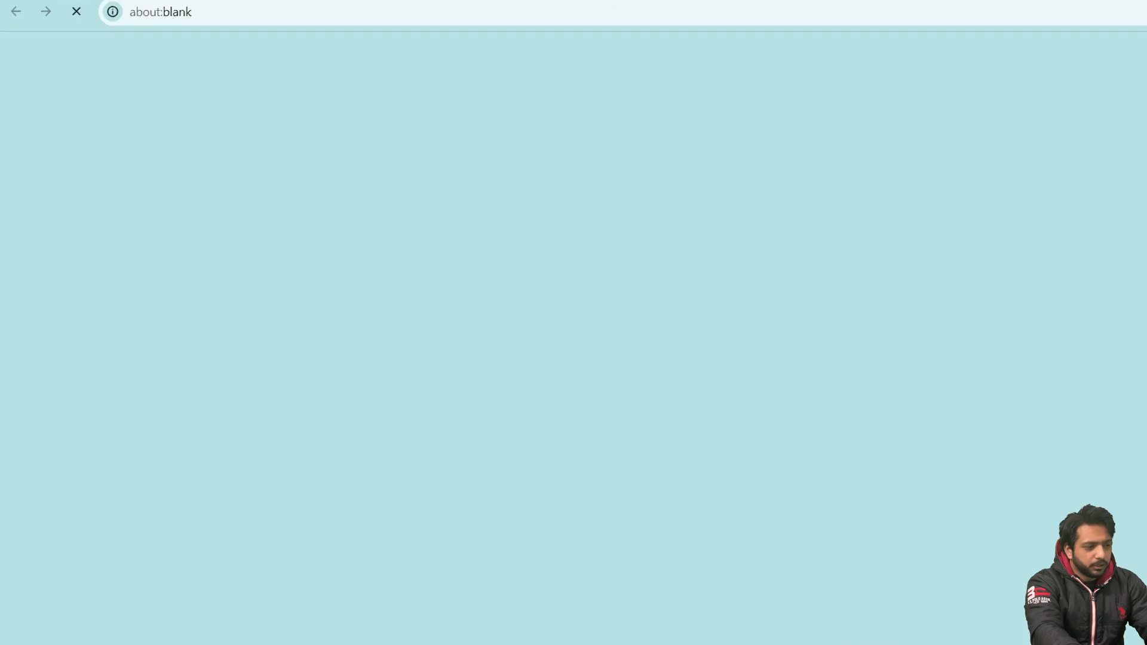
left_click(65, 159)
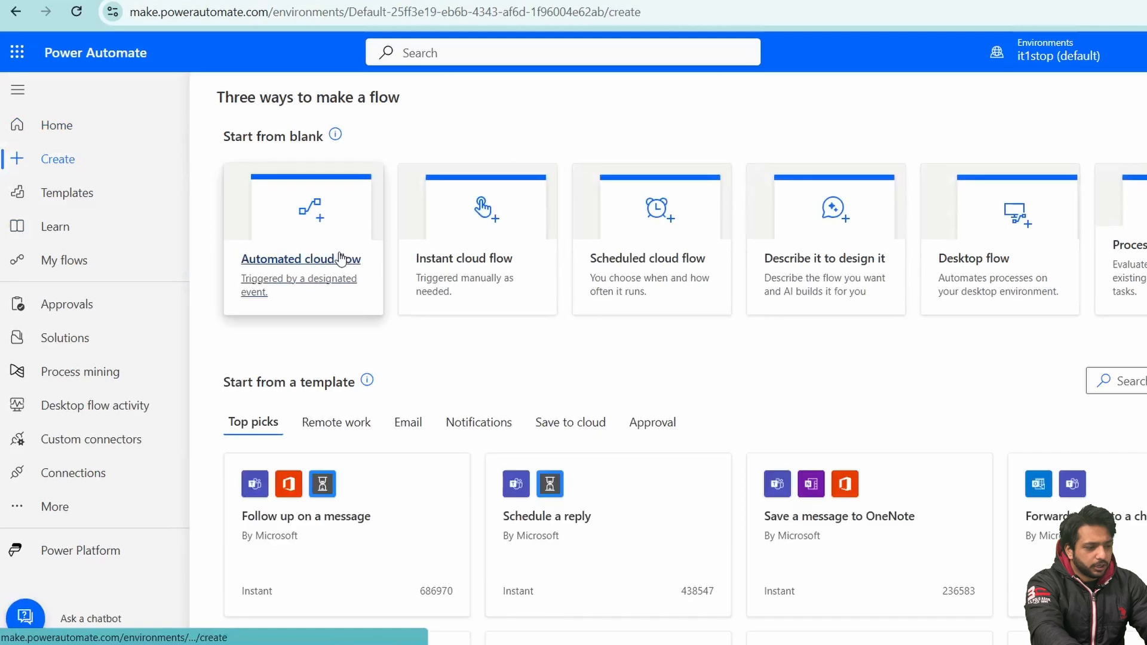
left_click(332, 259)
left_click(830, 557)
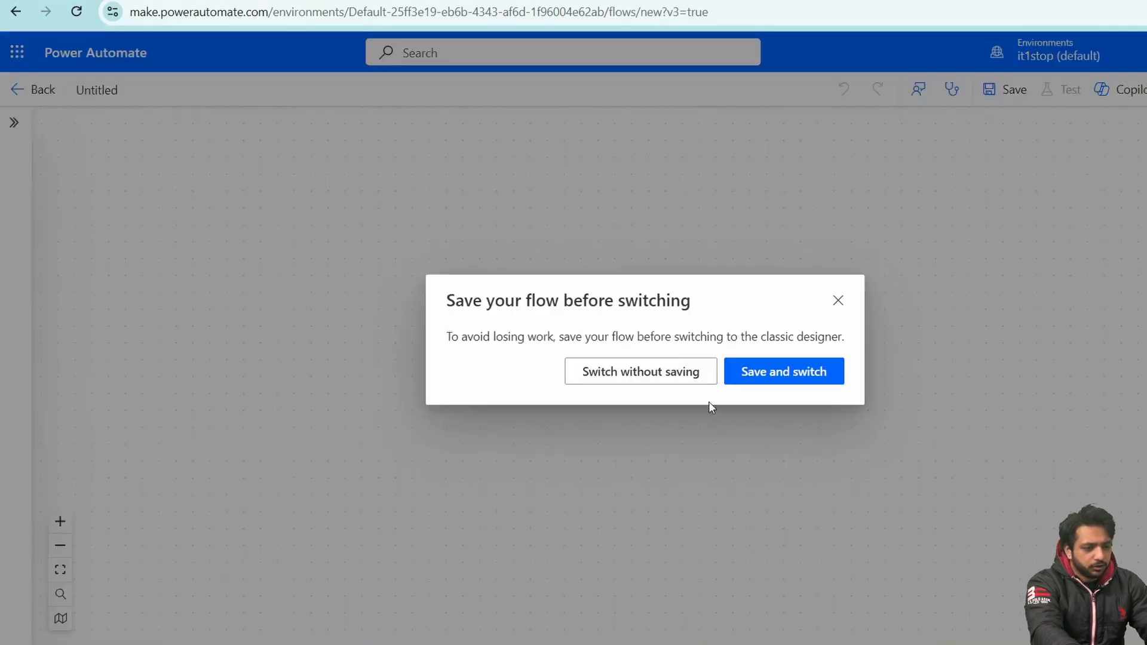
left_click(673, 376)
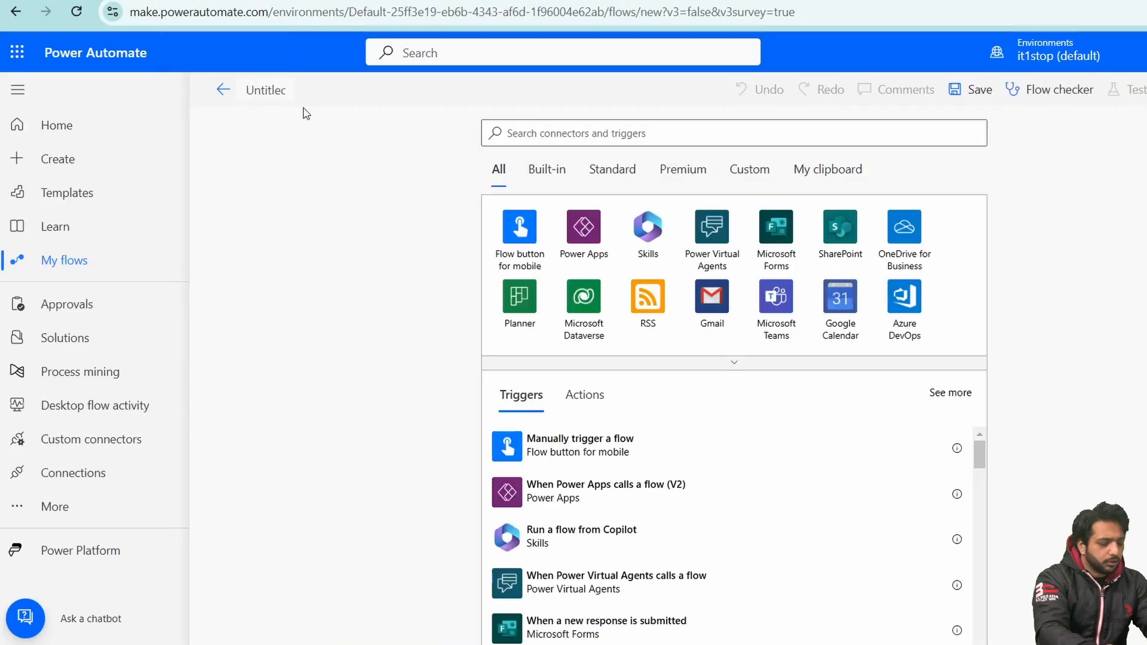
Step: Name the flow Send Project Due Reminder and add the Schedule Recurrence trigger
type("Se")
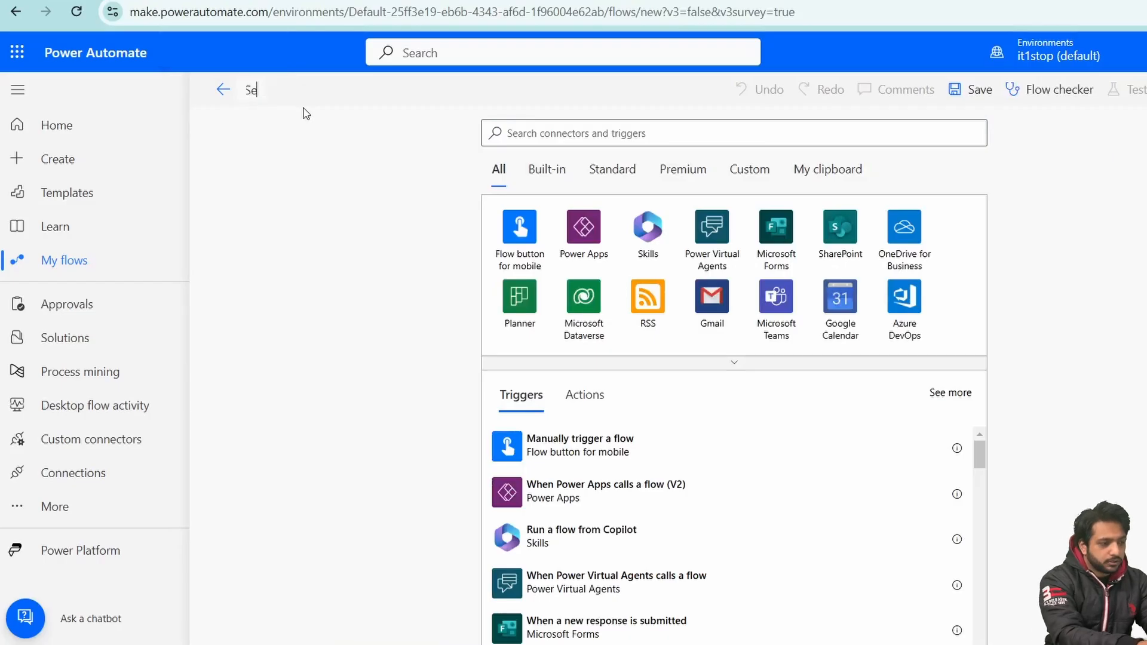
type("nd Project Due Reminder")
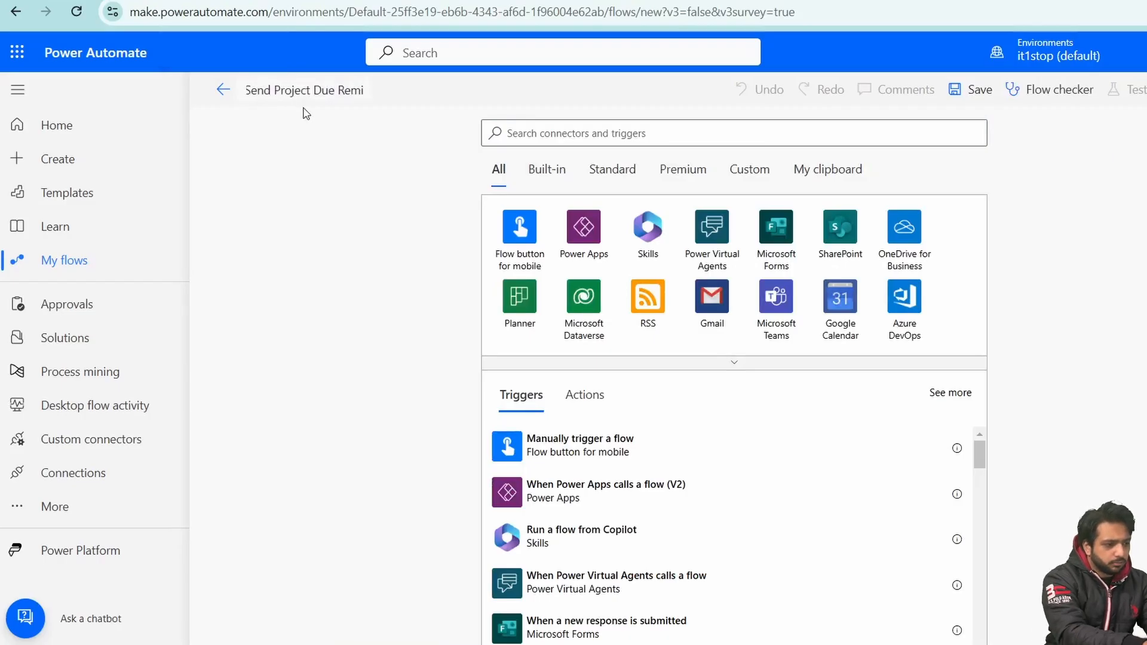
left_click(734, 133)
type("Recu")
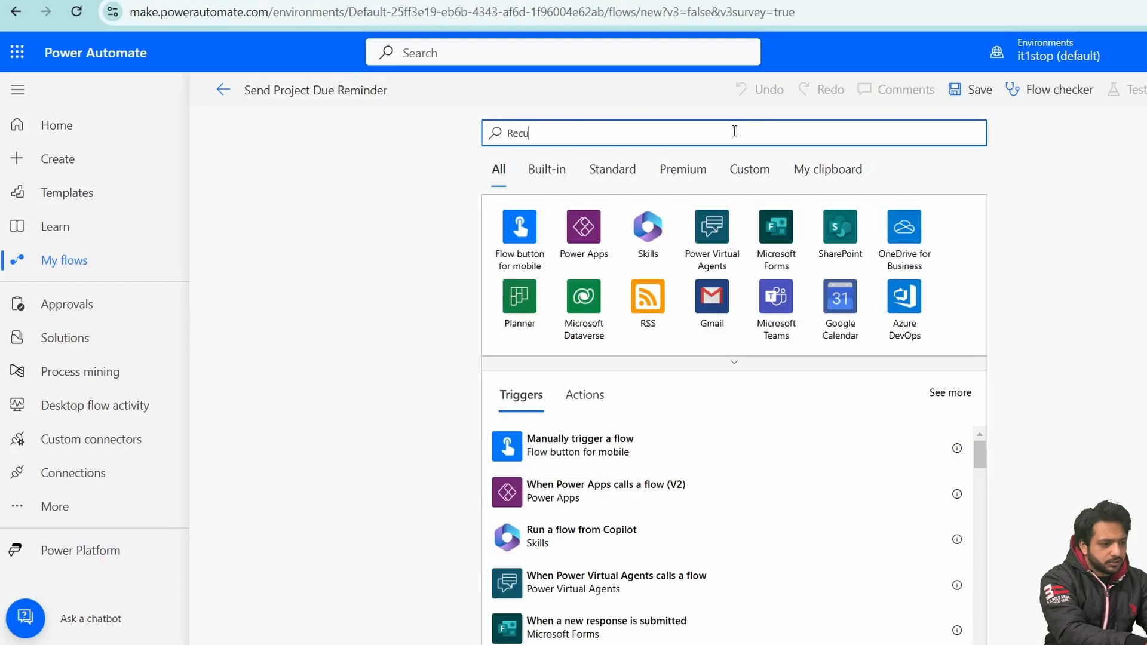
type("rrence")
left_click(508, 227)
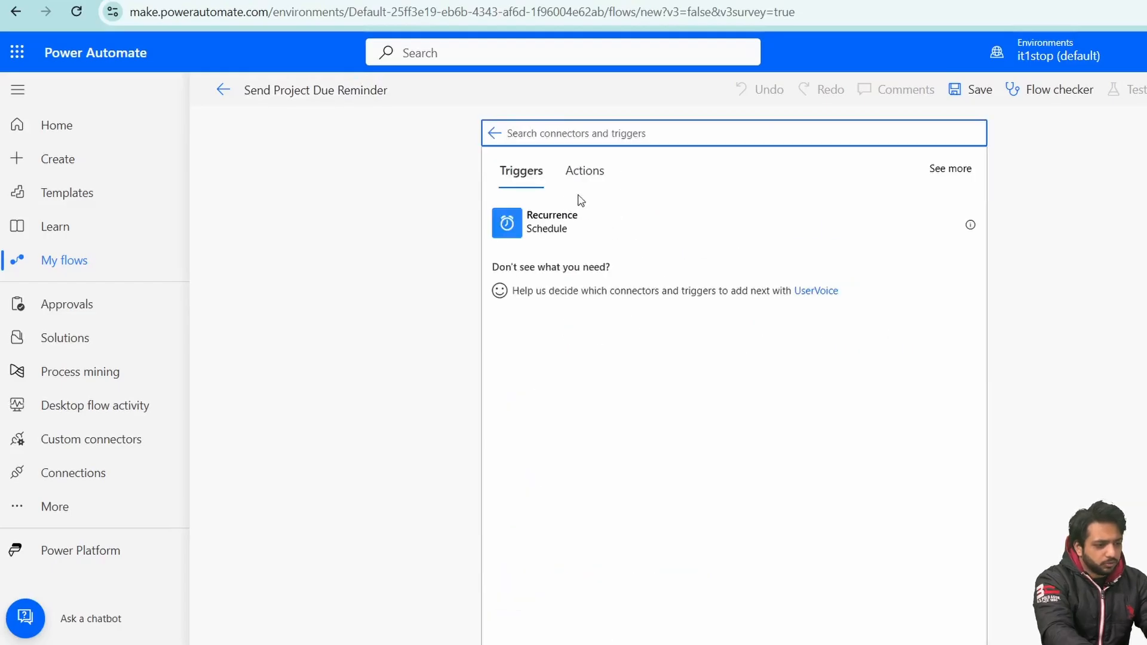
left_click(536, 224)
Step: Set the recurrence frequency to Day, time zone to (UTC+05:30) Chennai, Kolkata, Mumbai, New Delhi and start time to 2024-12-24T06:15:00.000Z
left_click(792, 193)
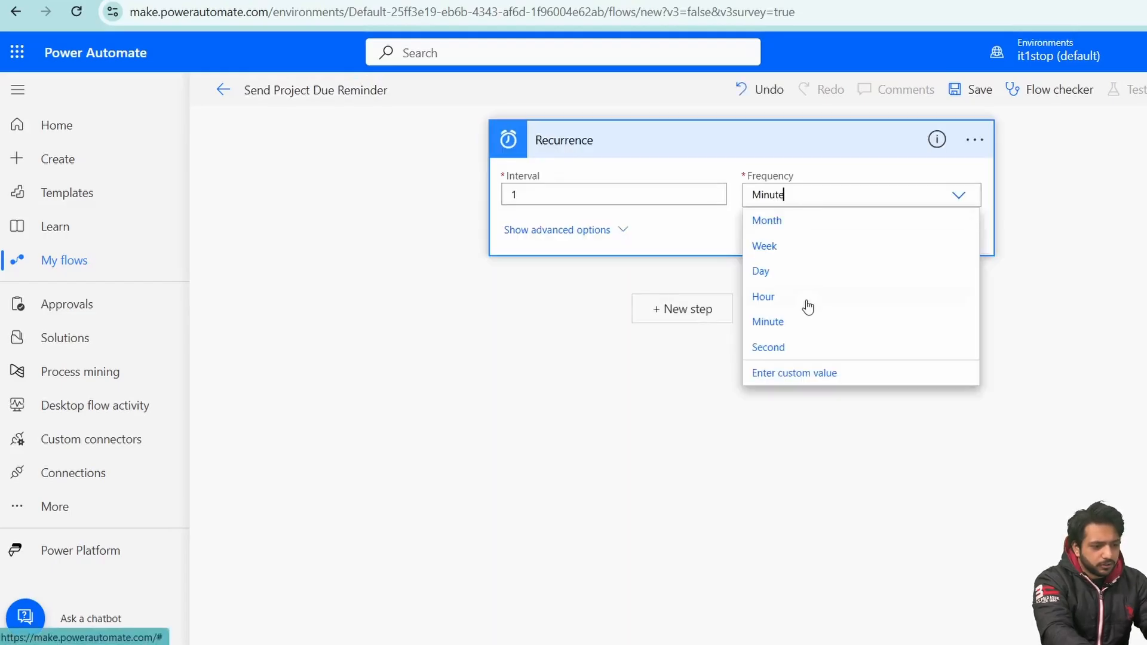
left_click(804, 272)
left_click(662, 225)
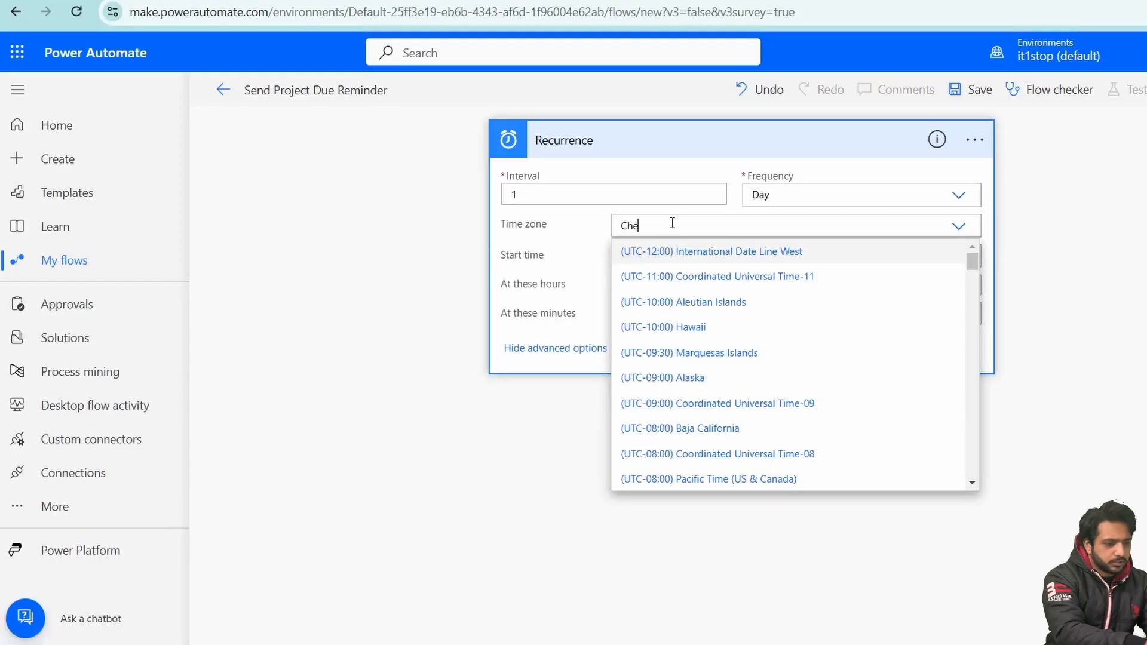
type("Chenna")
left_click(683, 251)
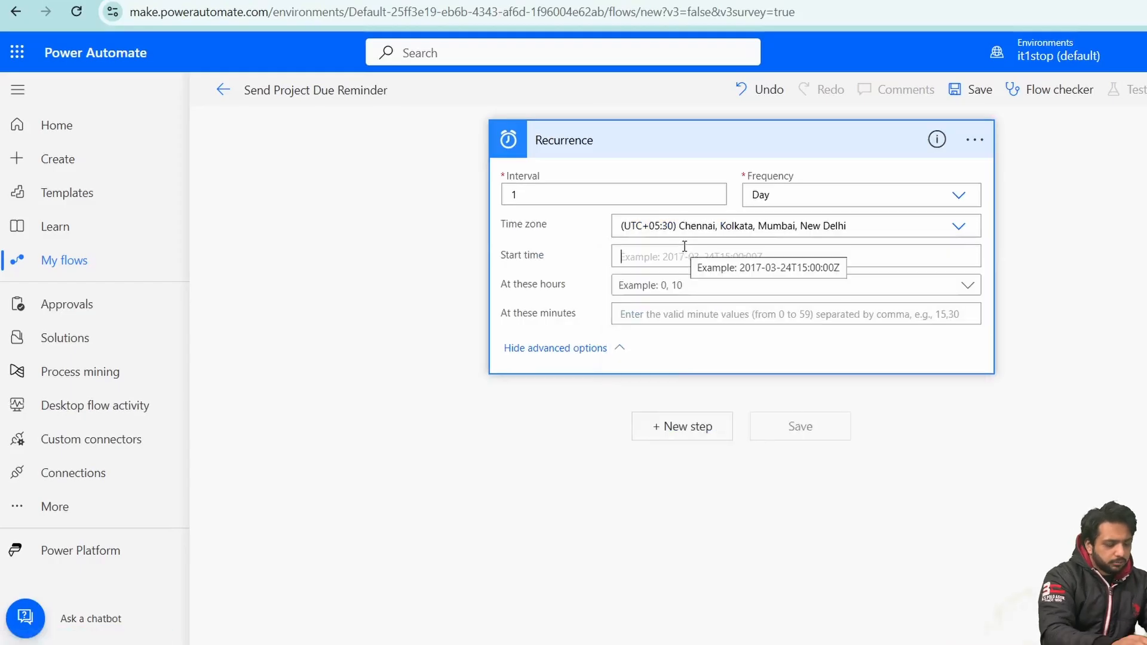
type("2024-12-24T06:15:00.000Z")
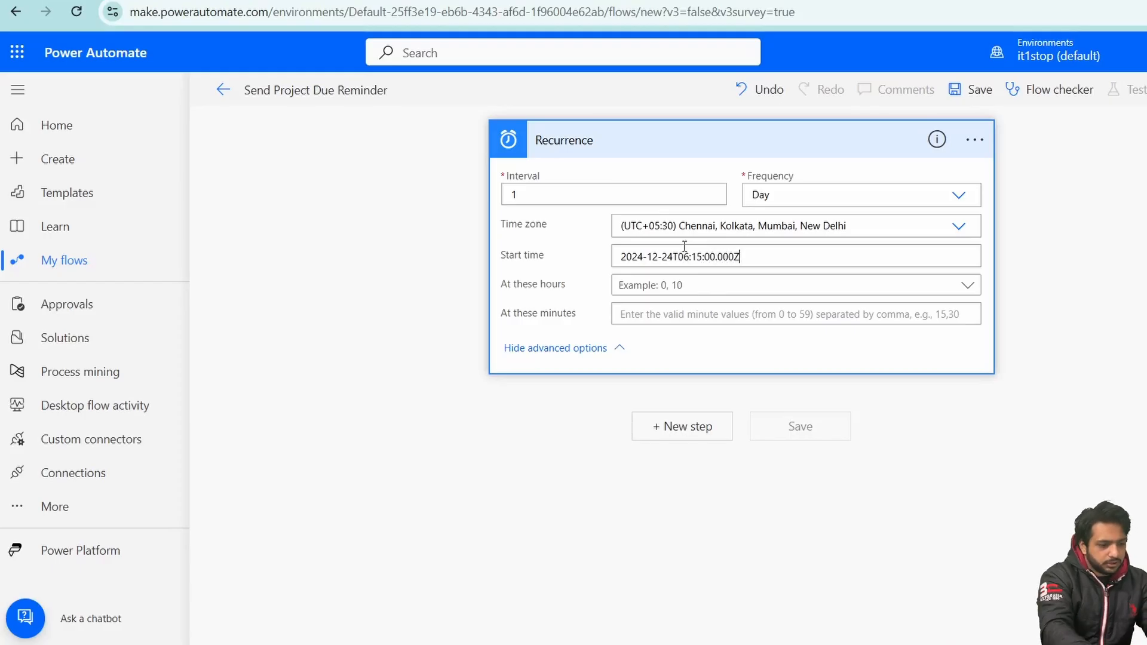
Step: Schedule the daily recurrence for hour 10 and minute 00
left_click(699, 285)
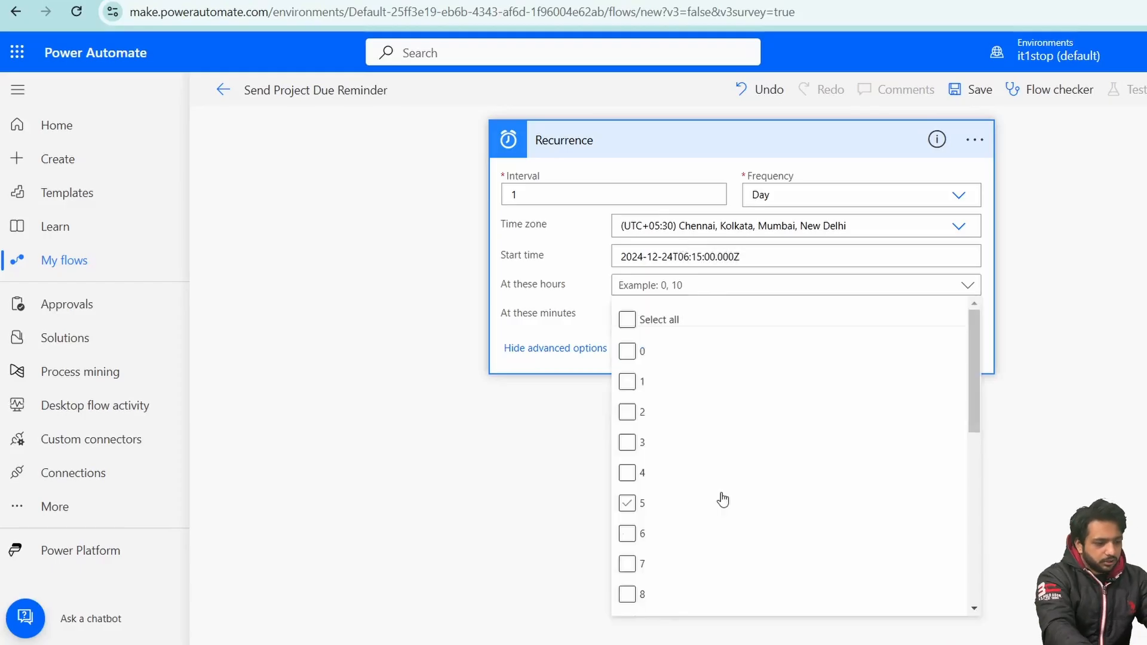
scroll(657, 478, "down", 5)
left_click(627, 317)
left_click(679, 315)
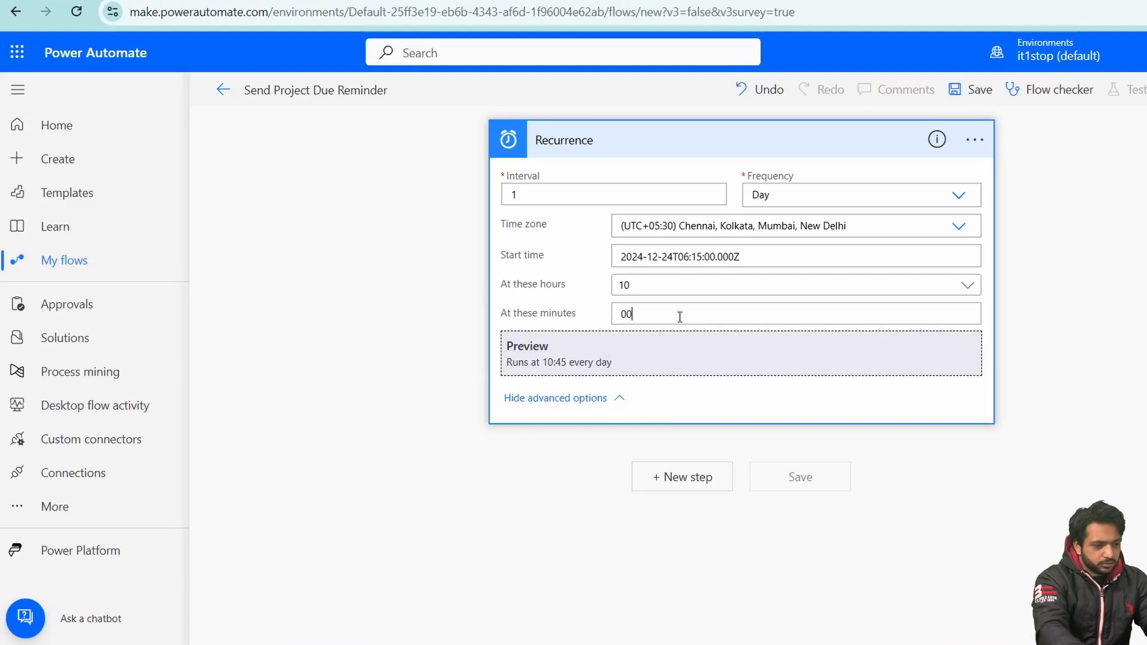
Step: Add a Microsoft Dataverse List rows action for the Projects table
left_click(687, 475)
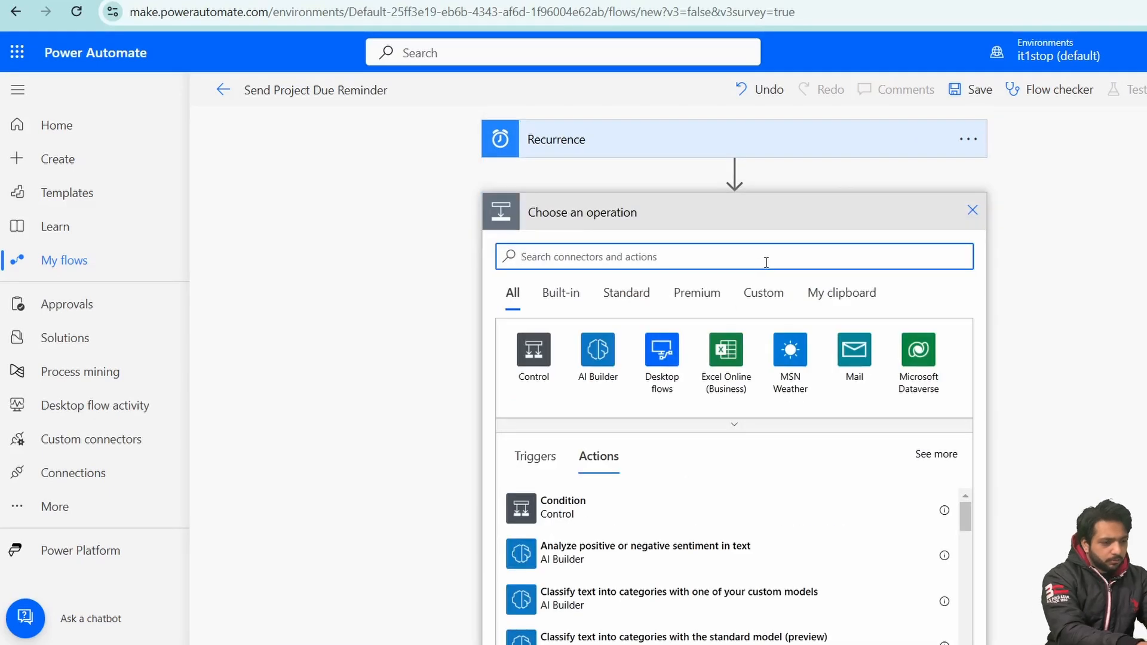
type("L")
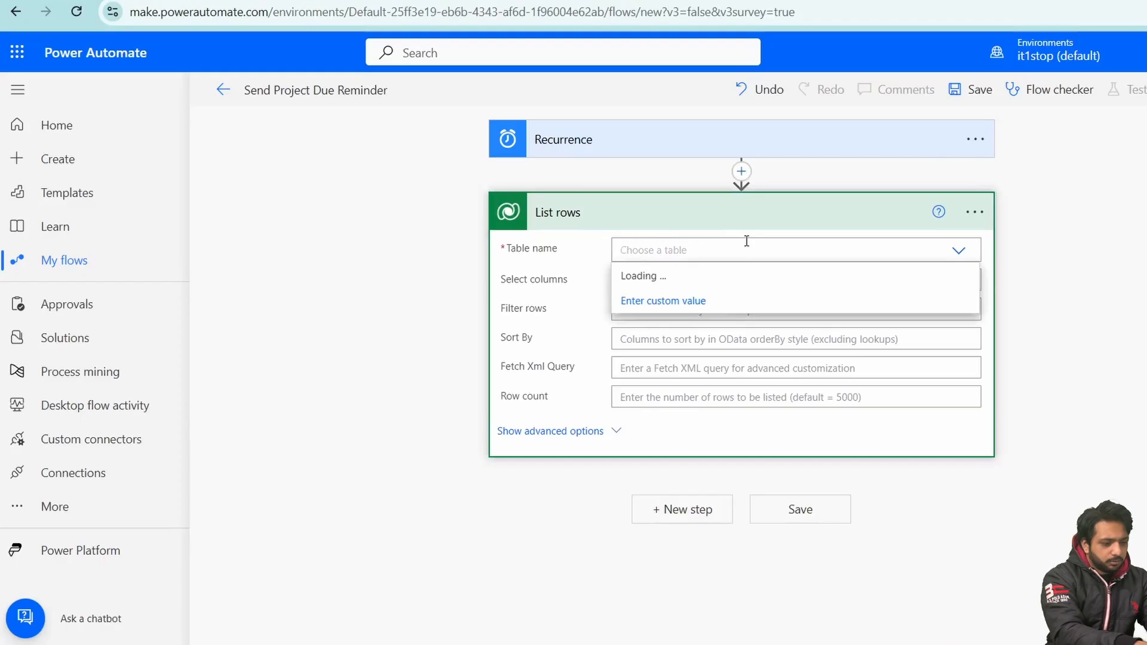
type("Pro")
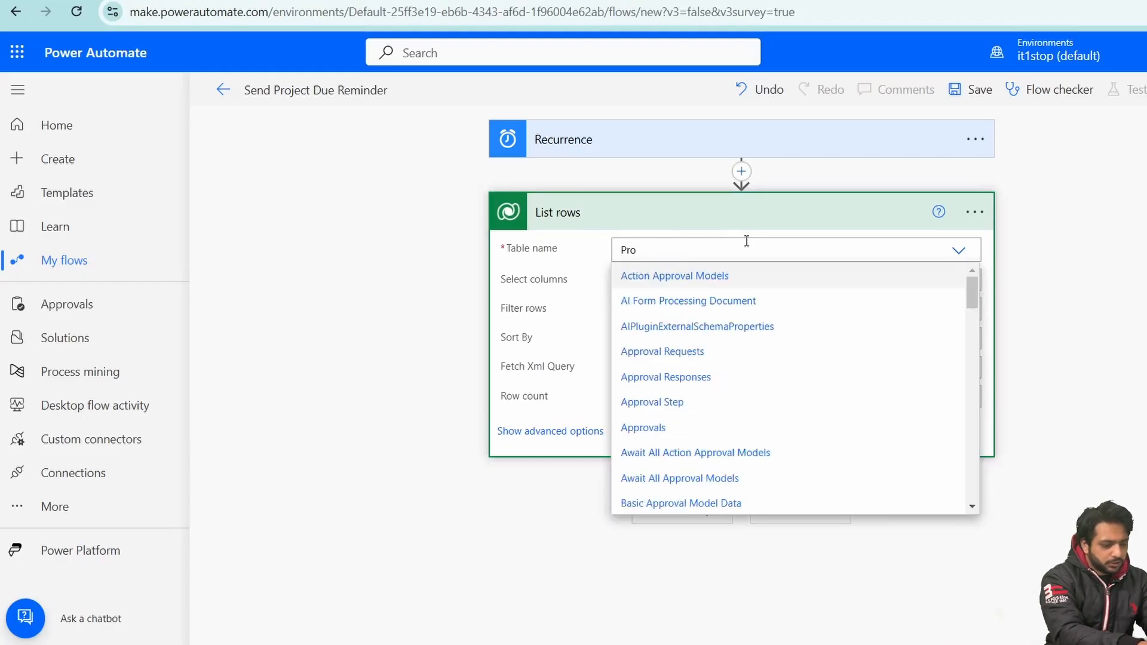
left_click(872, 362)
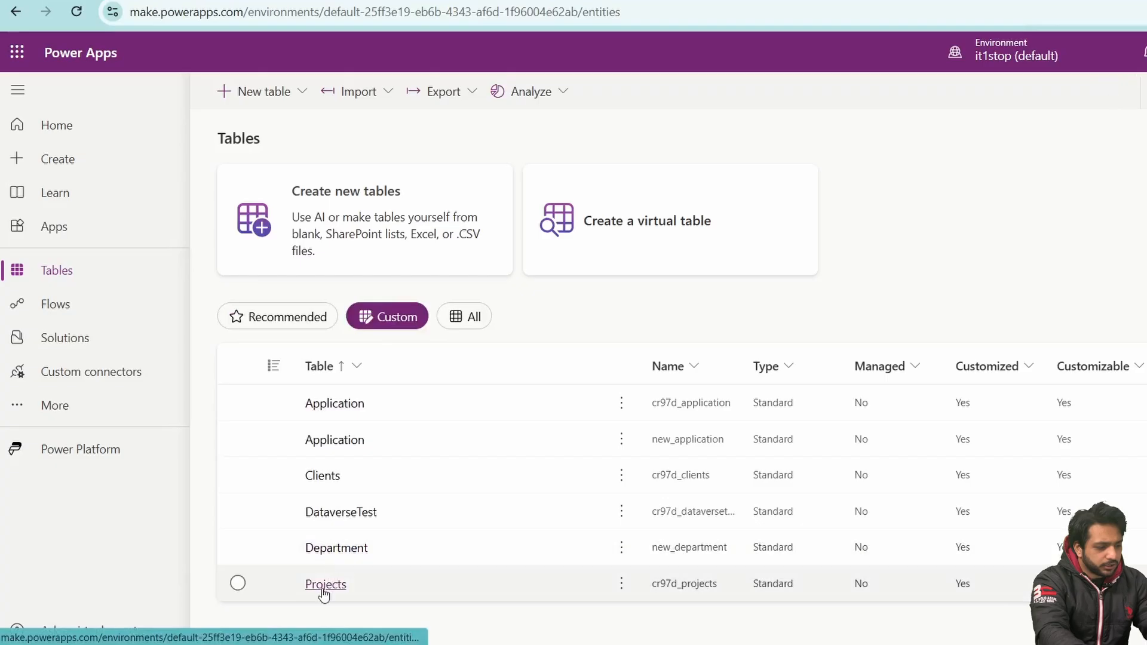
Step: Switch to Power Apps and copy the logical name of the Projects table's EndDate column from its column settings
left_click(325, 584)
left_click(883, 445)
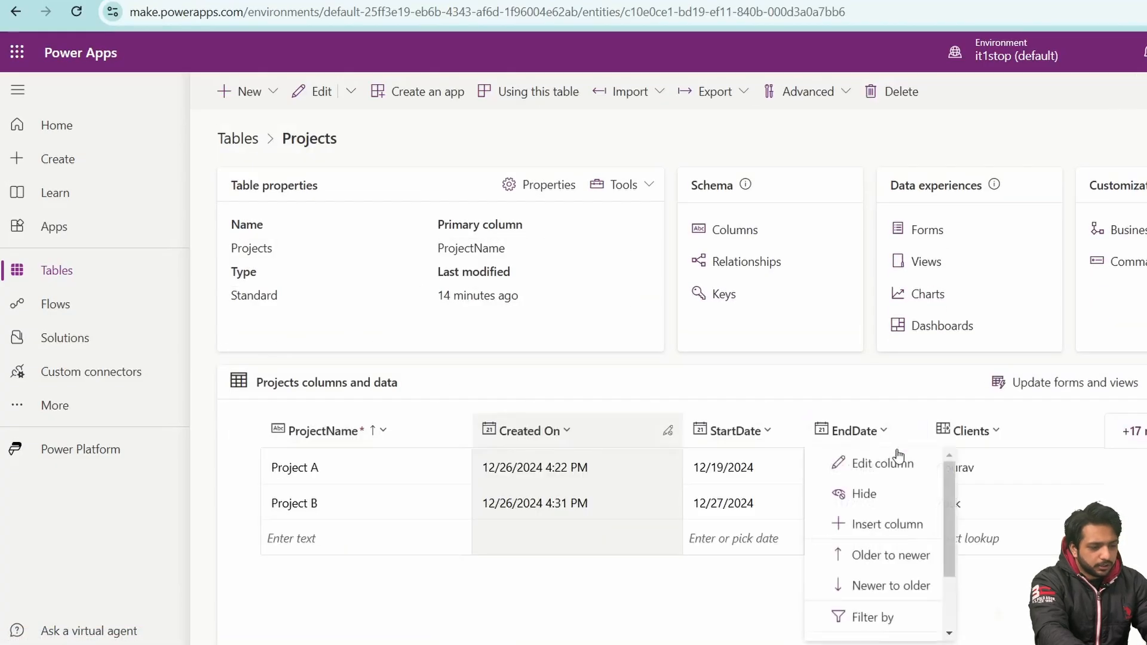
left_click(894, 465)
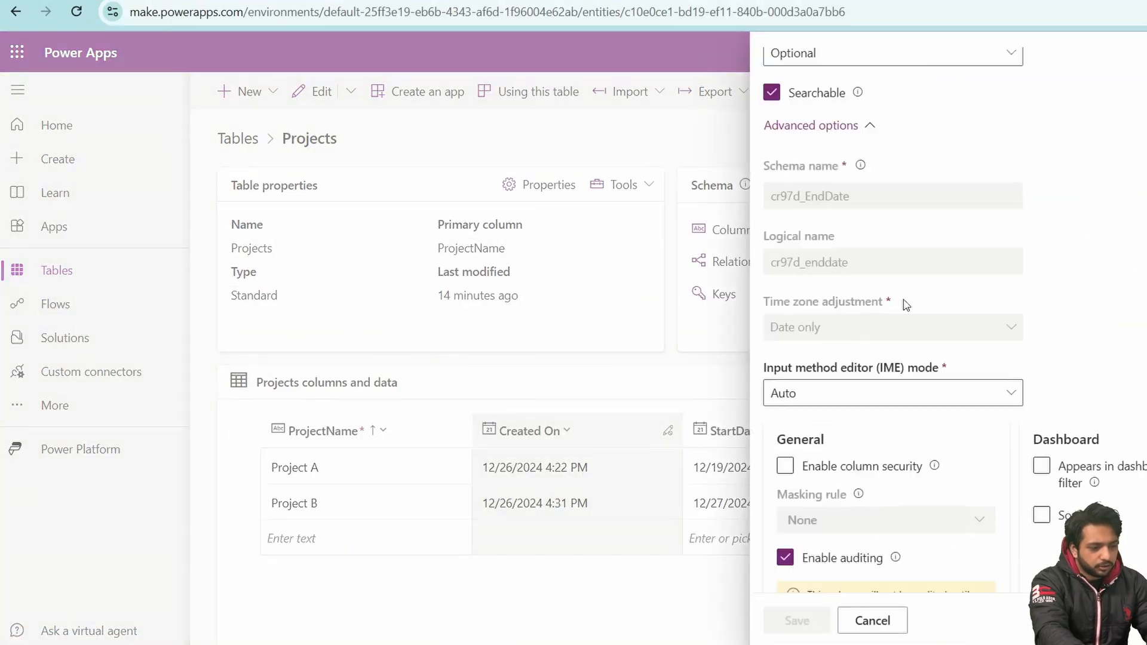
double_click(796, 262)
key("ctrl+c")
Step: Back in Power Automate, filter the project rows by cr97d_enddate eq with the expression formatDateTime(addDays(utcNow(),1),'yyyy-MM-dd')
key("alt+Tab")
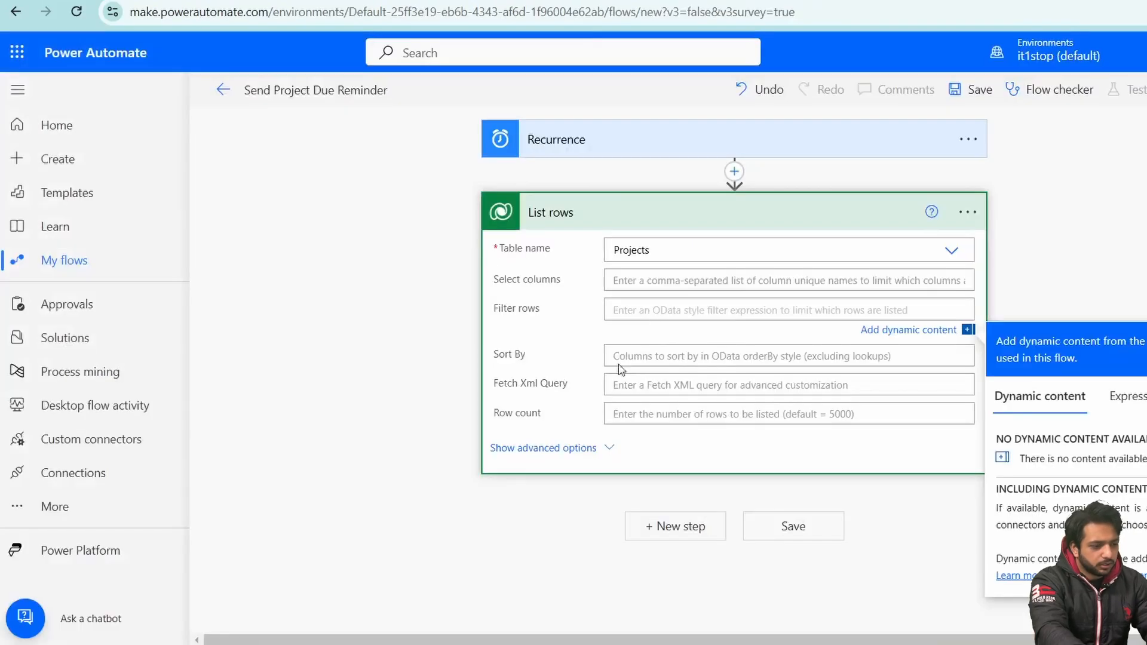
key("ctrl+v")
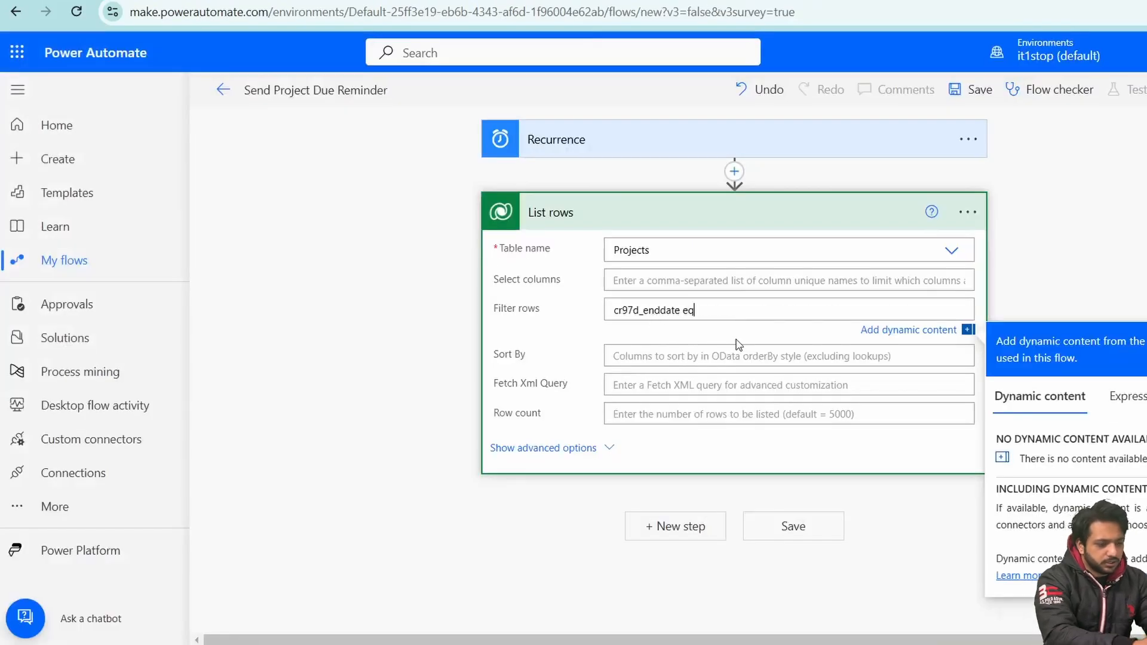
left_click(1127, 396)
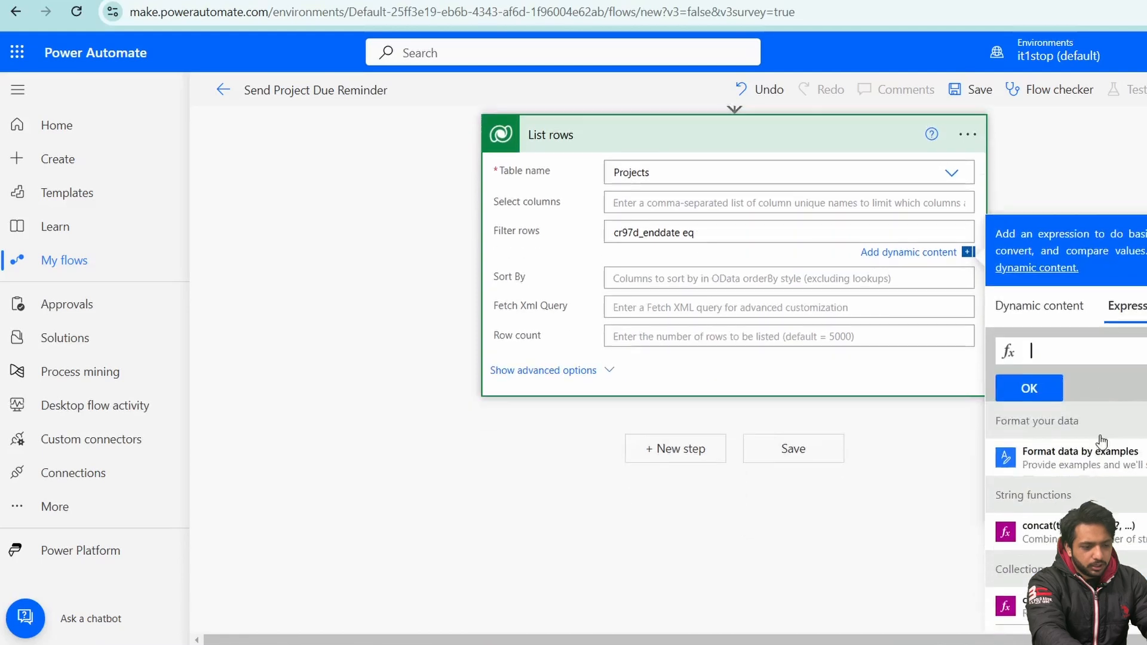
type("formatDateTime")
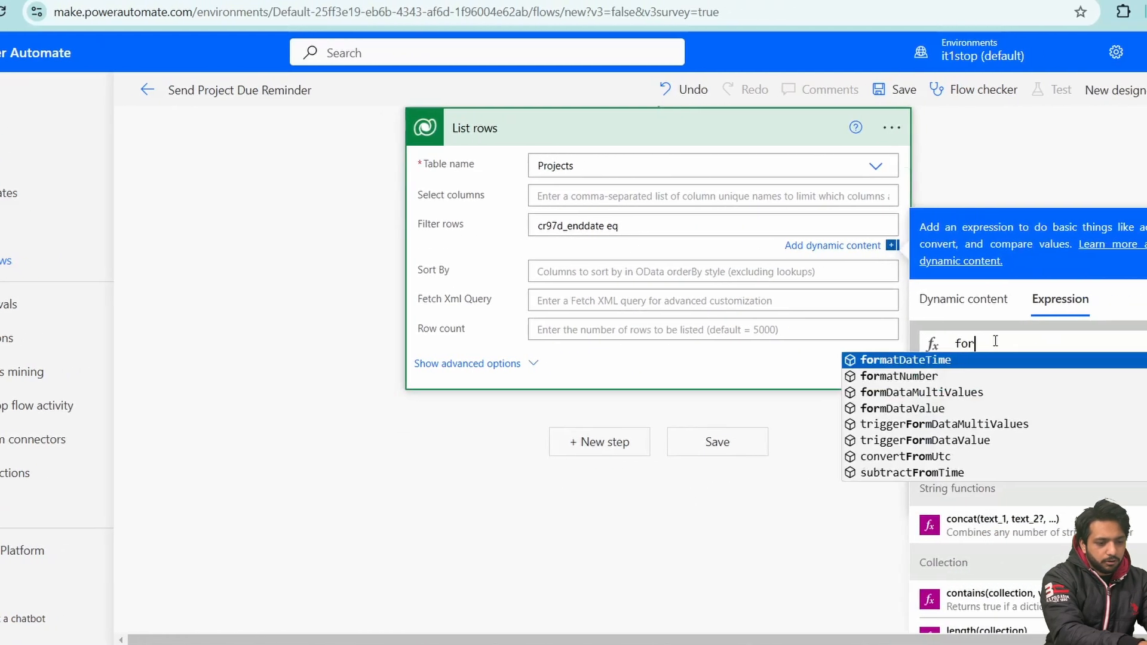
type("(addDays(ute")
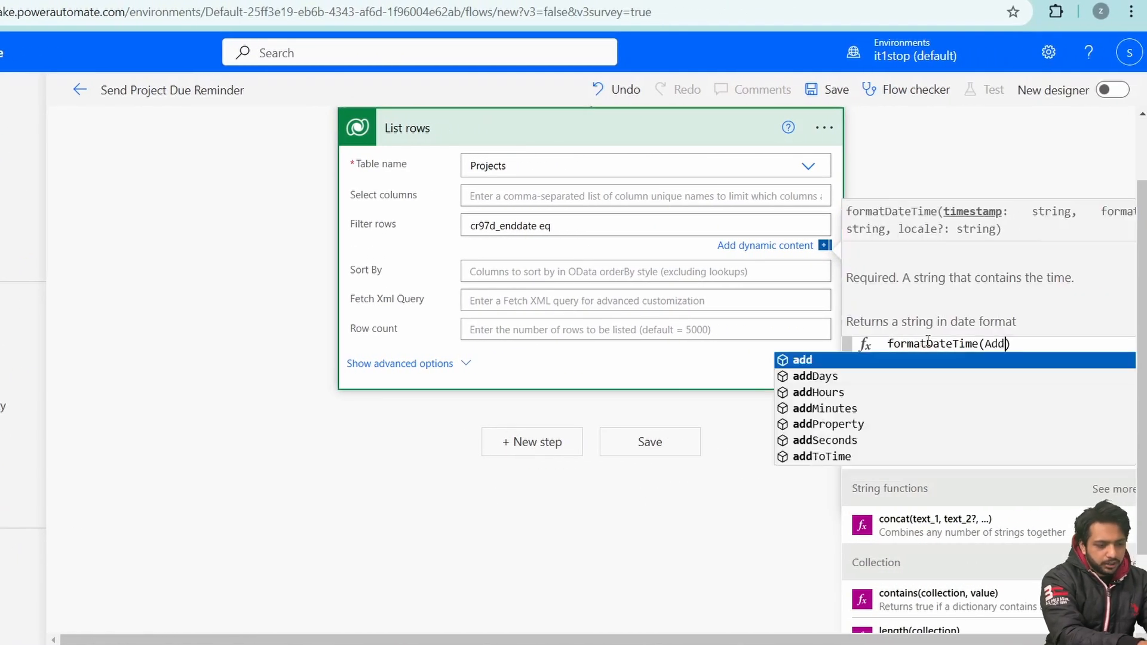
key("BackSpace")
type("cNow()")
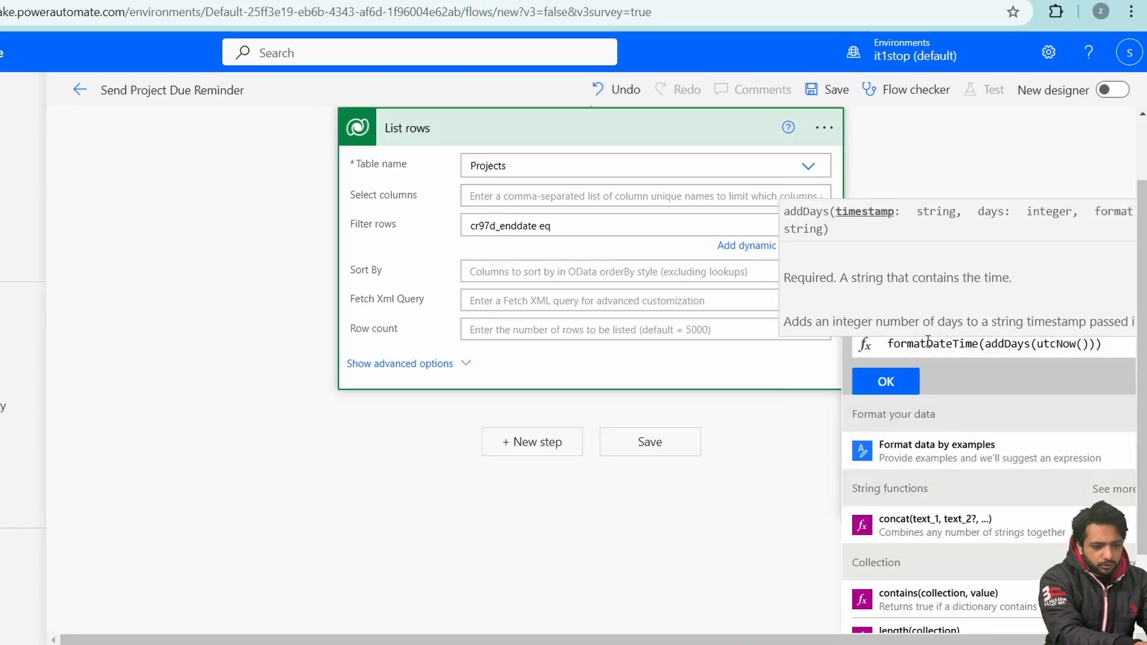
type(",1")
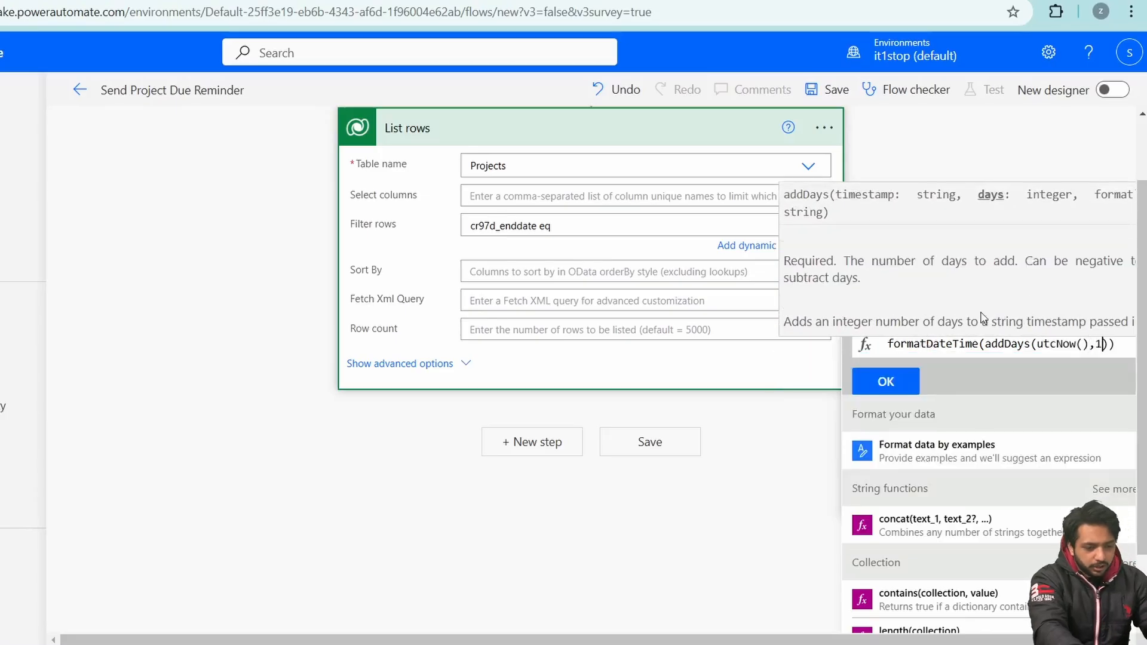
left_click(1108, 344)
left_click(1111, 345)
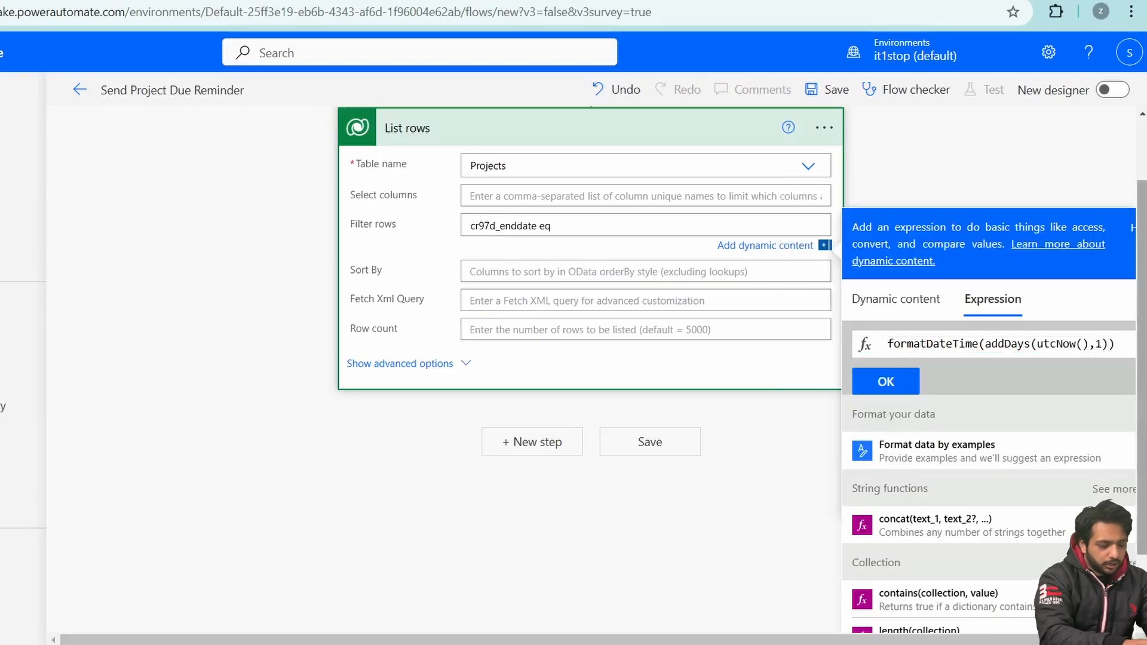
type(",'yyyy-MM-dd")
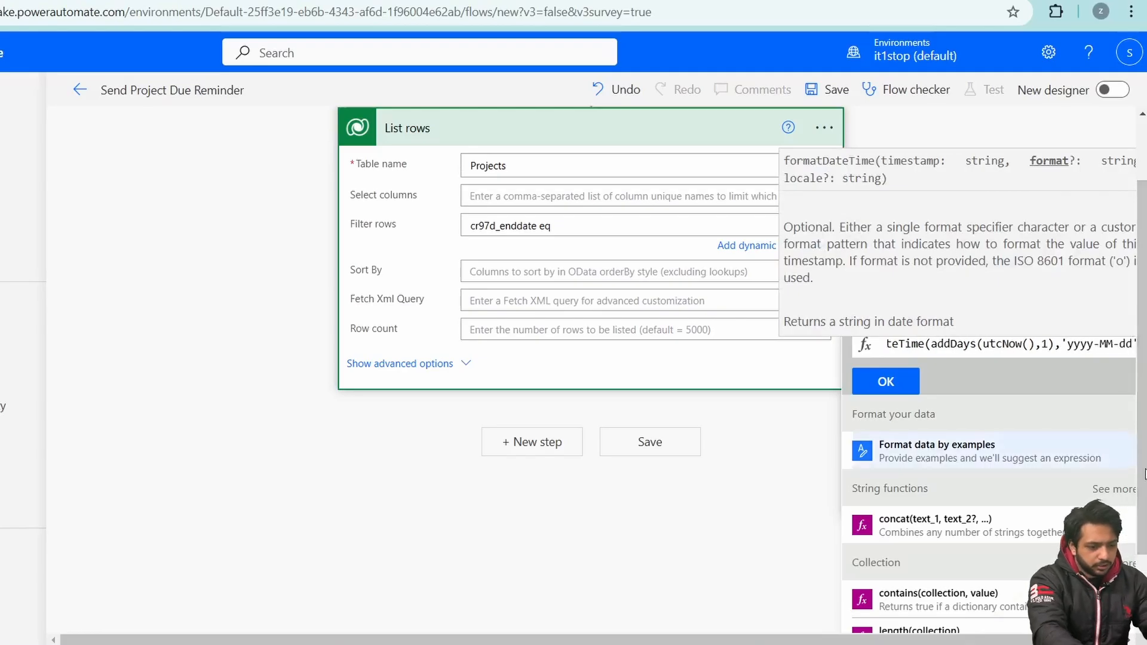
left_click(885, 381)
Step: Add a second Microsoft Dataverse List rows action and set its table to Clients
left_click(525, 452)
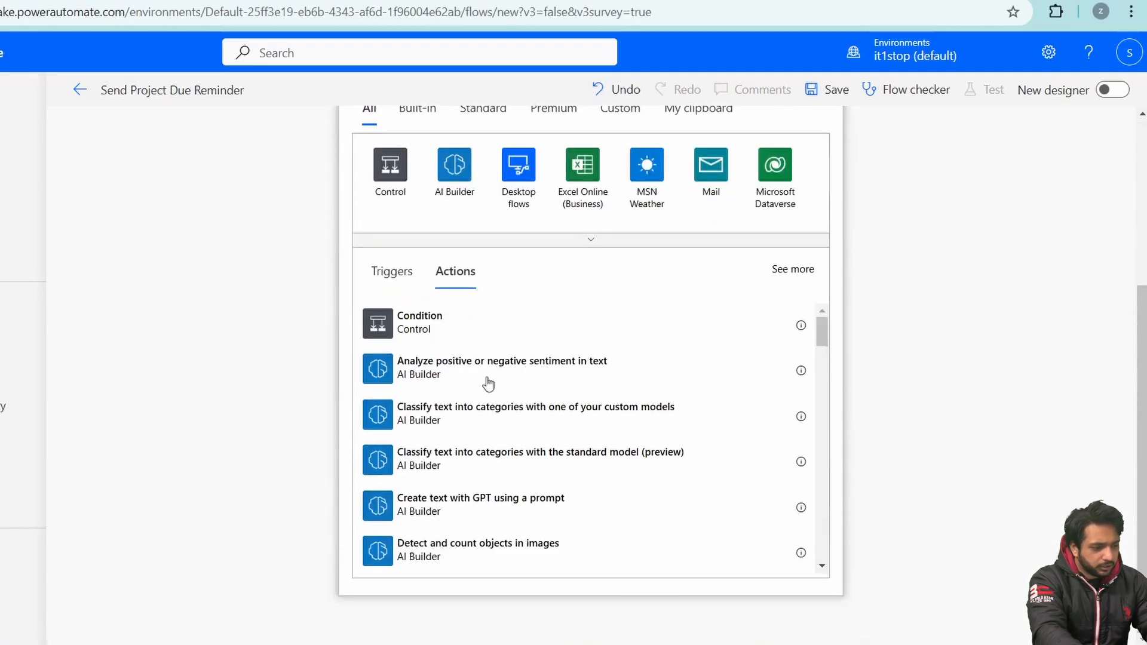
type("List Rows")
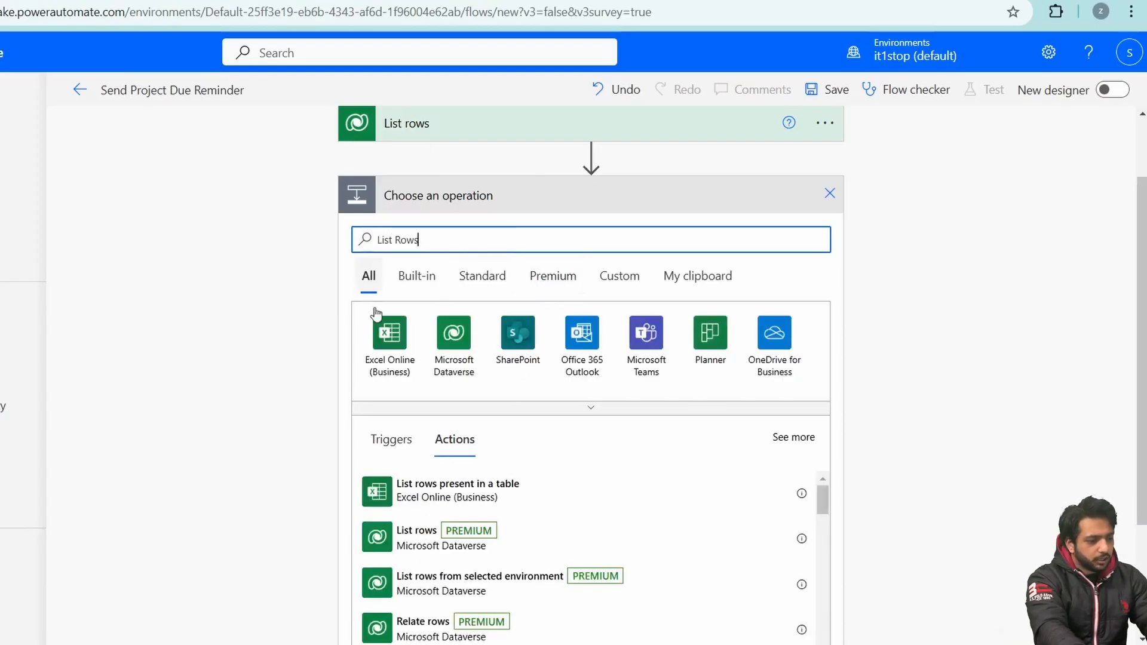
left_click(416, 531)
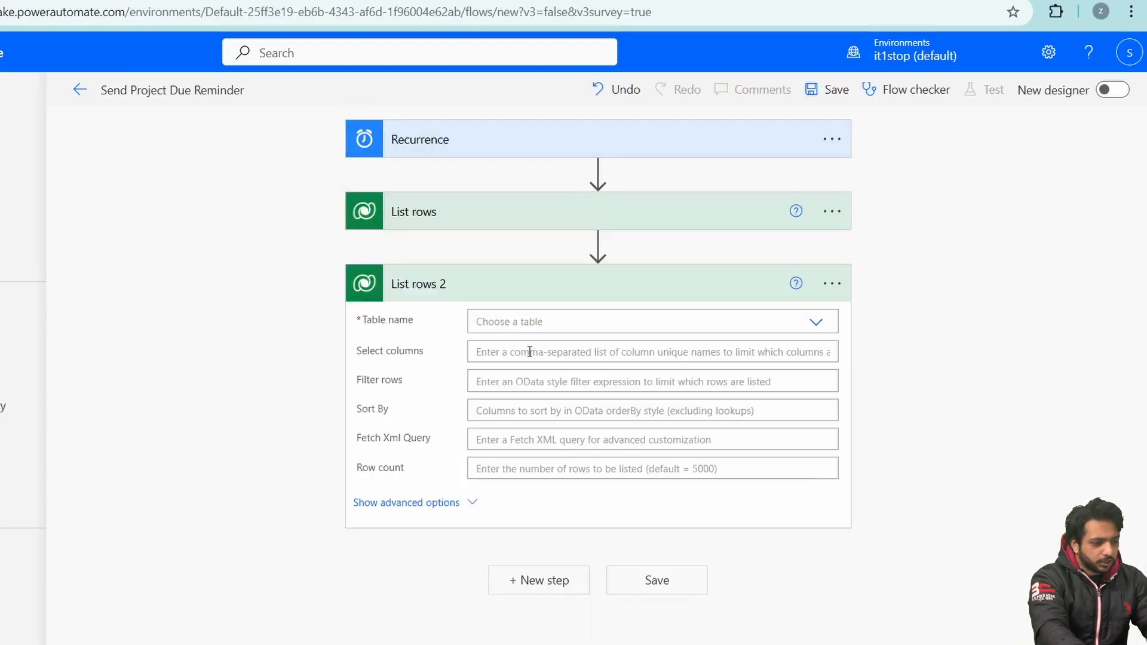
left_click(564, 321)
type("Clients")
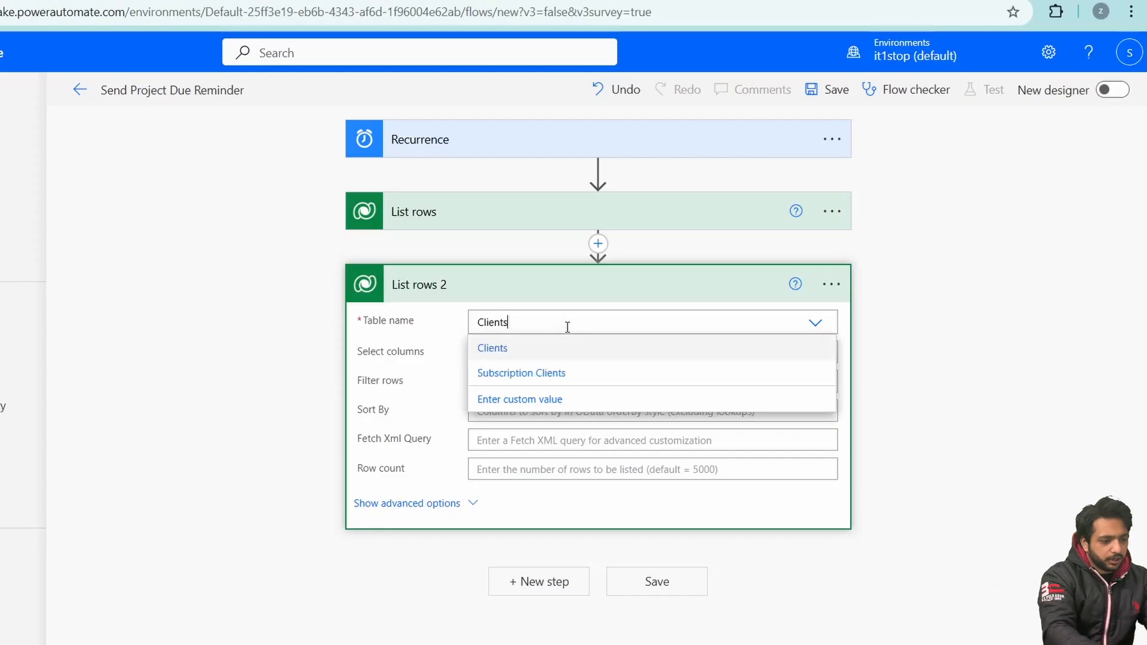
left_click(582, 348)
Step: Switch to Power Apps, open the Clients table and show its Clients unique identifier column
left_click(578, 382)
scroll(1055, 381, "down", 1)
scroll(1052, 375, "down", 2)
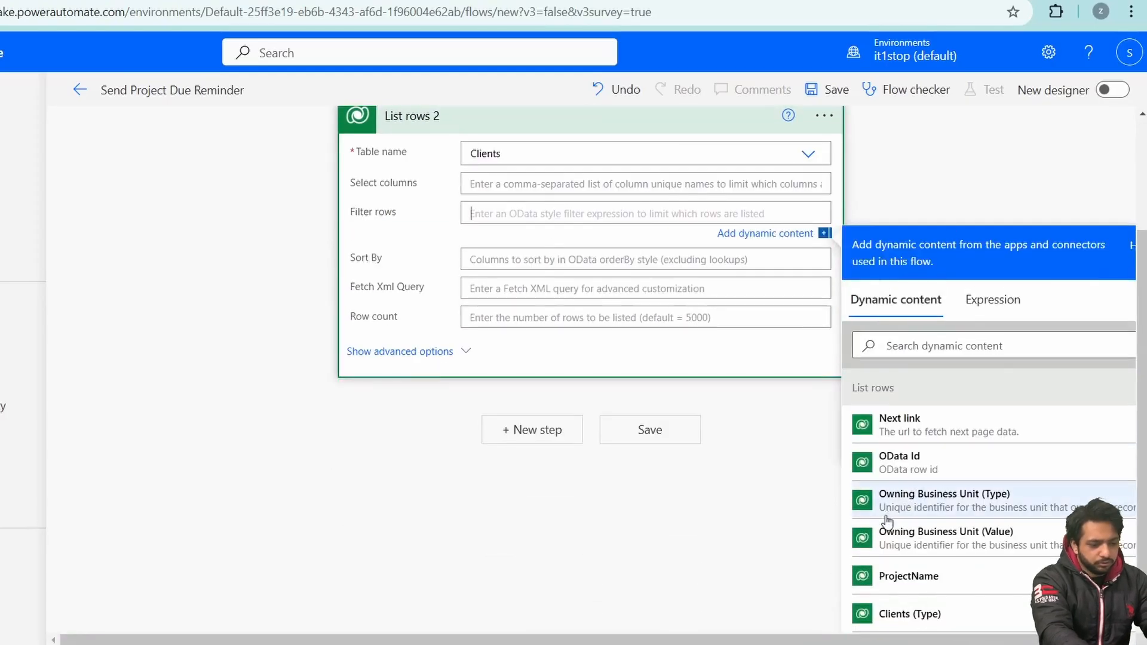
scroll(901, 547, "down", 1)
scroll(754, 233, "up", 2)
left_click(400, 2)
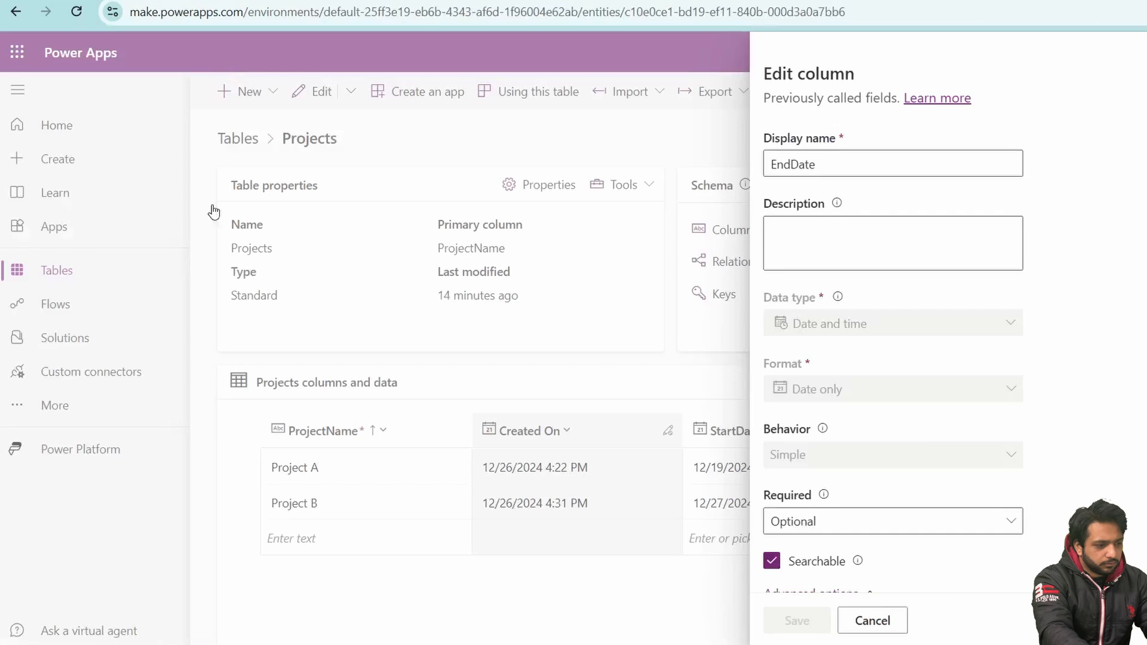
left_click(266, 171)
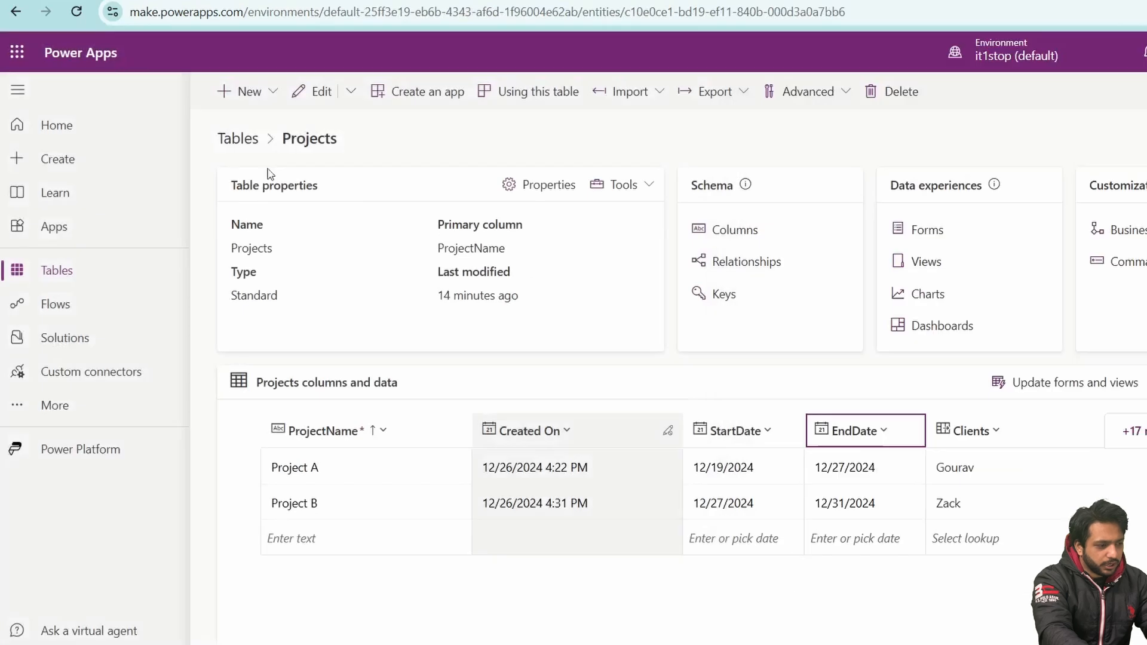
left_click(230, 137)
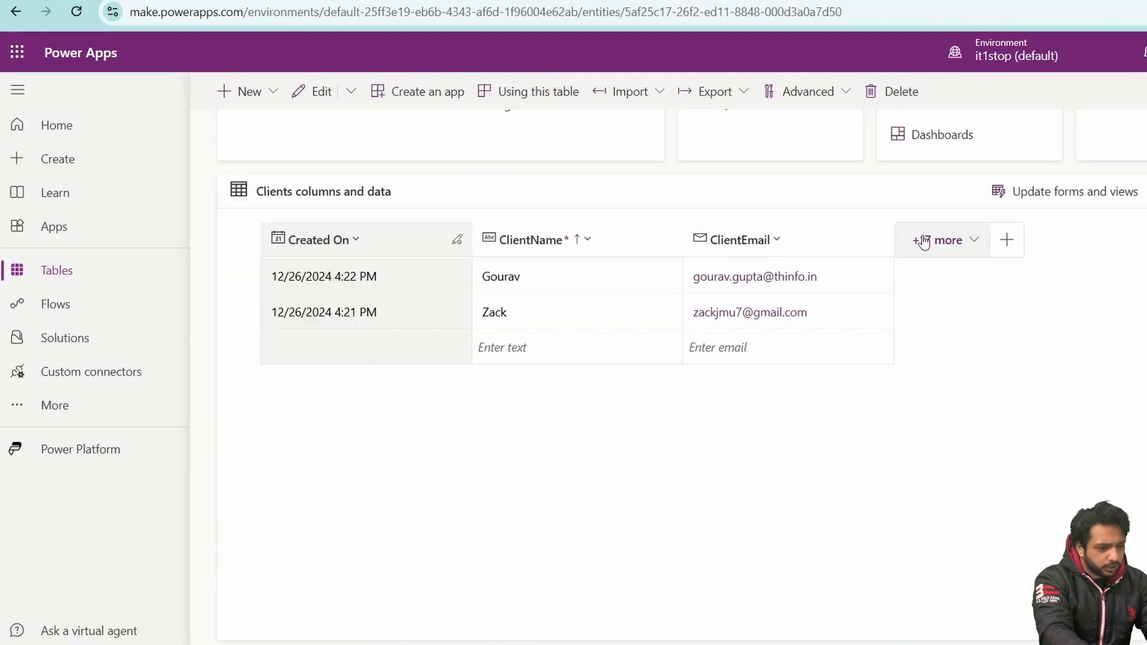
left_click(937, 240)
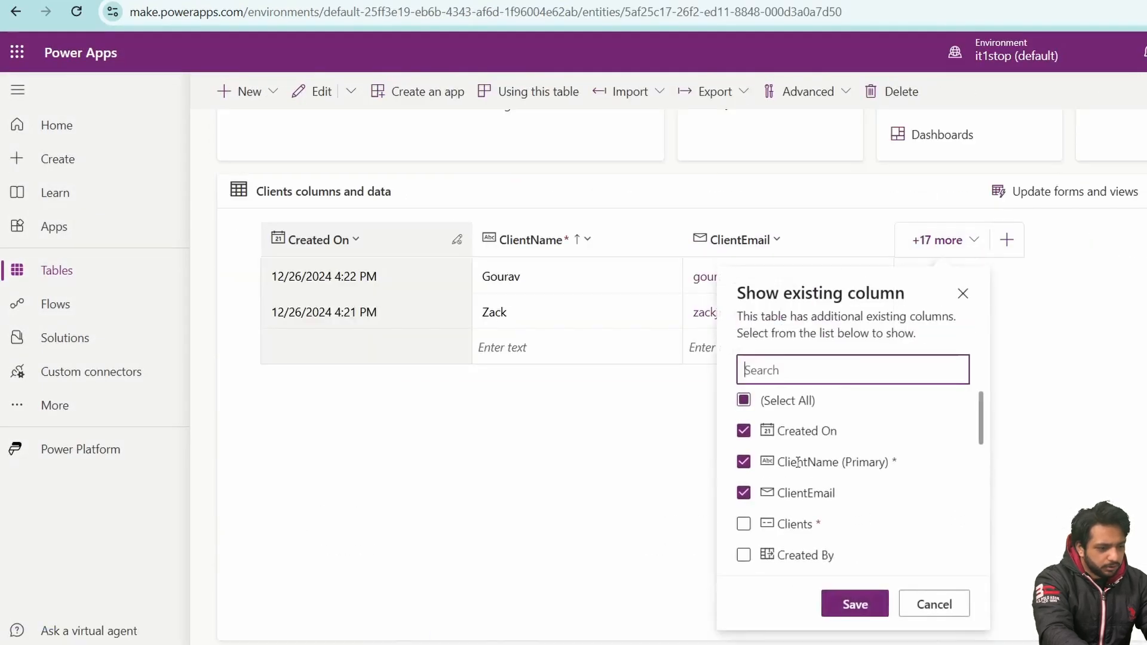
left_click(743, 523)
left_click(855, 605)
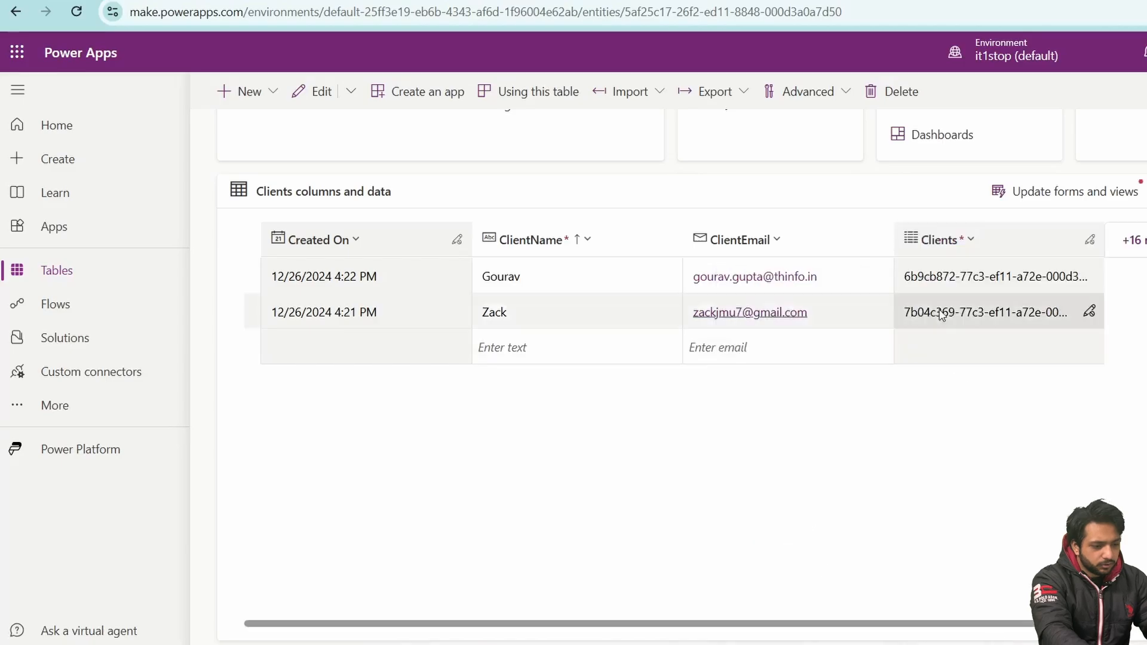
Step: Copy the logical name cr97d_clientsid from the advanced settings of the Clients column
left_click(968, 240)
left_click(972, 271)
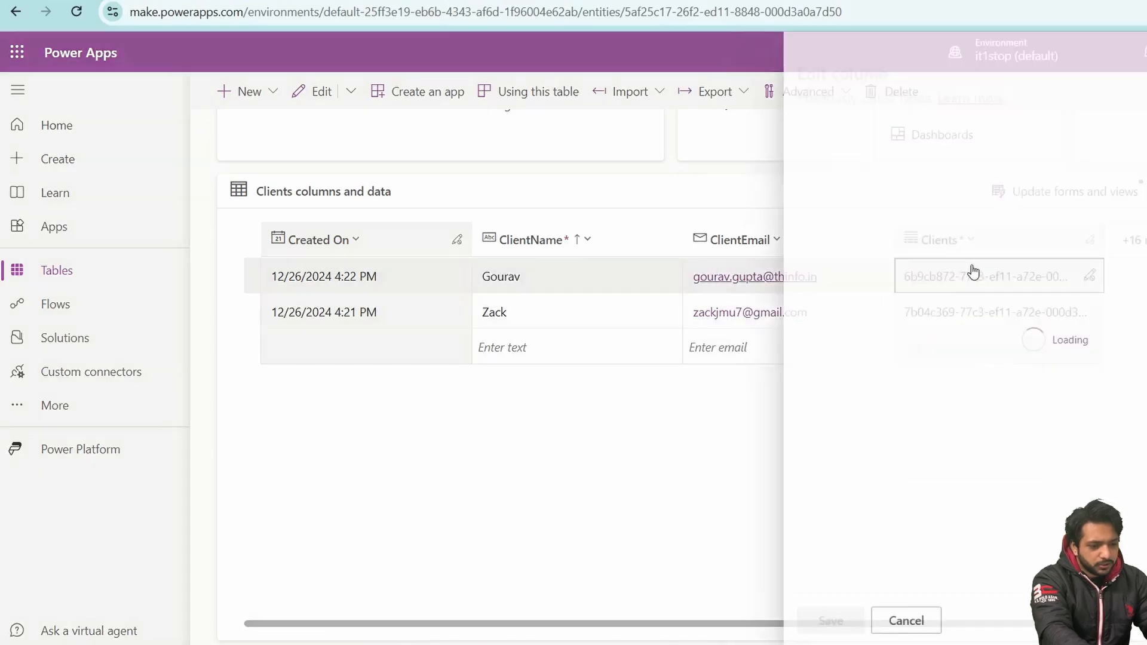
left_click(835, 471)
scroll(835, 472, "down", 3)
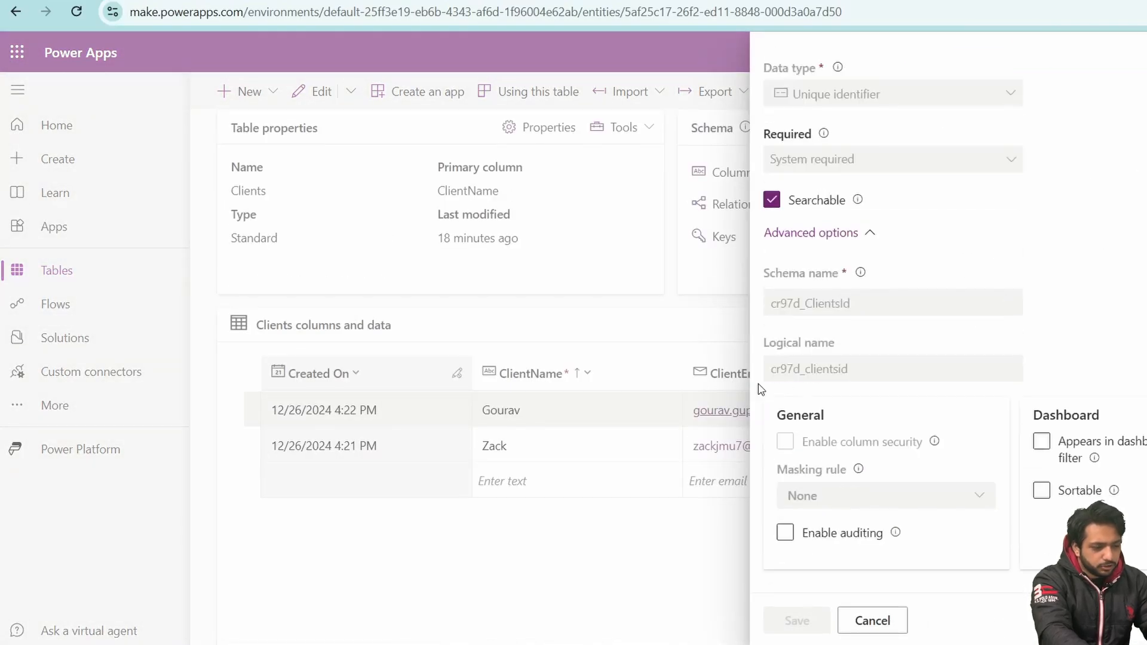
left_click_drag(786, 378, 841, 393)
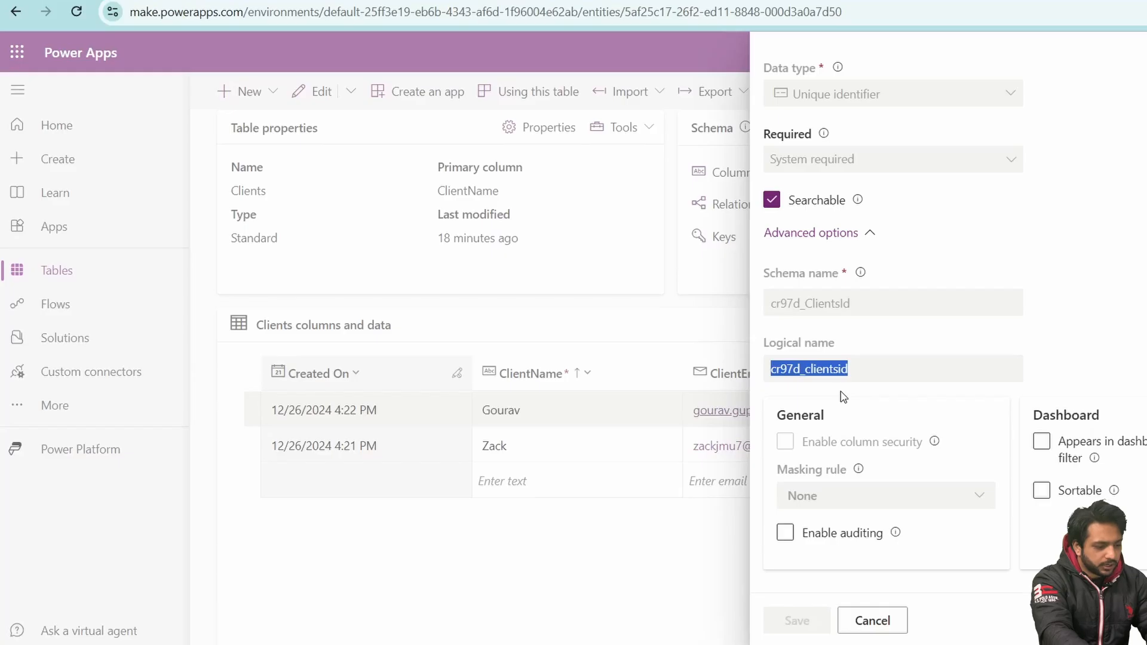
Step: Back in Power Automate, filter the client rows by cr97d_clientsid eq the Clients (Value) dynamic content from the project rows
left_click(359, 1)
key("ctrl+v")
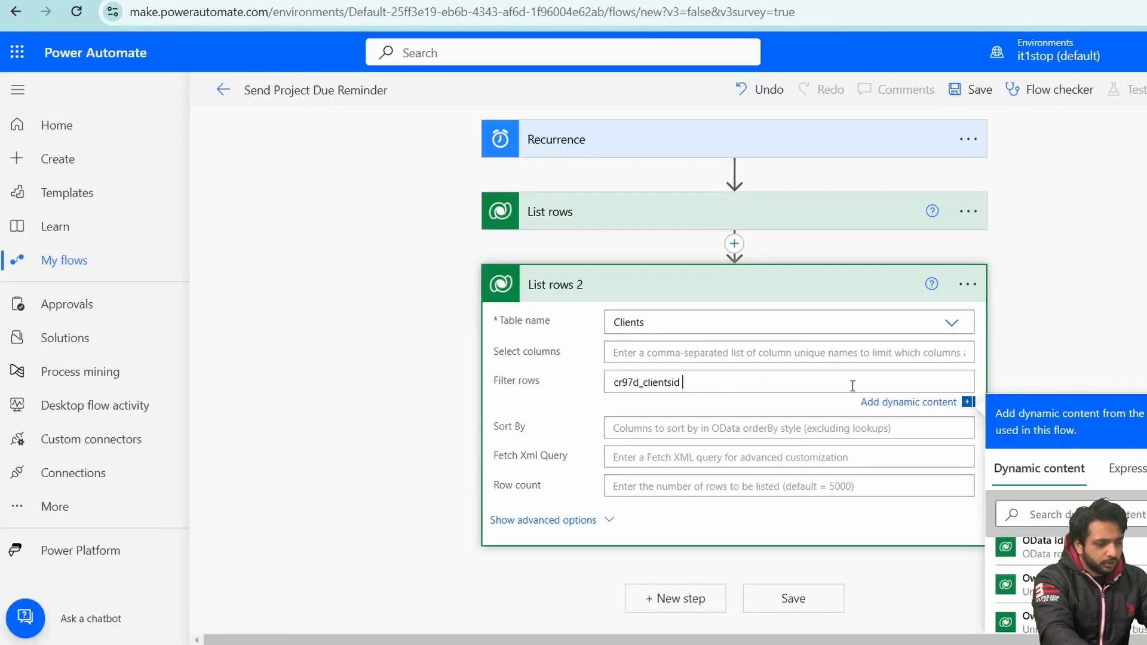
scroll(853, 385, "down", 3)
left_click(1042, 574)
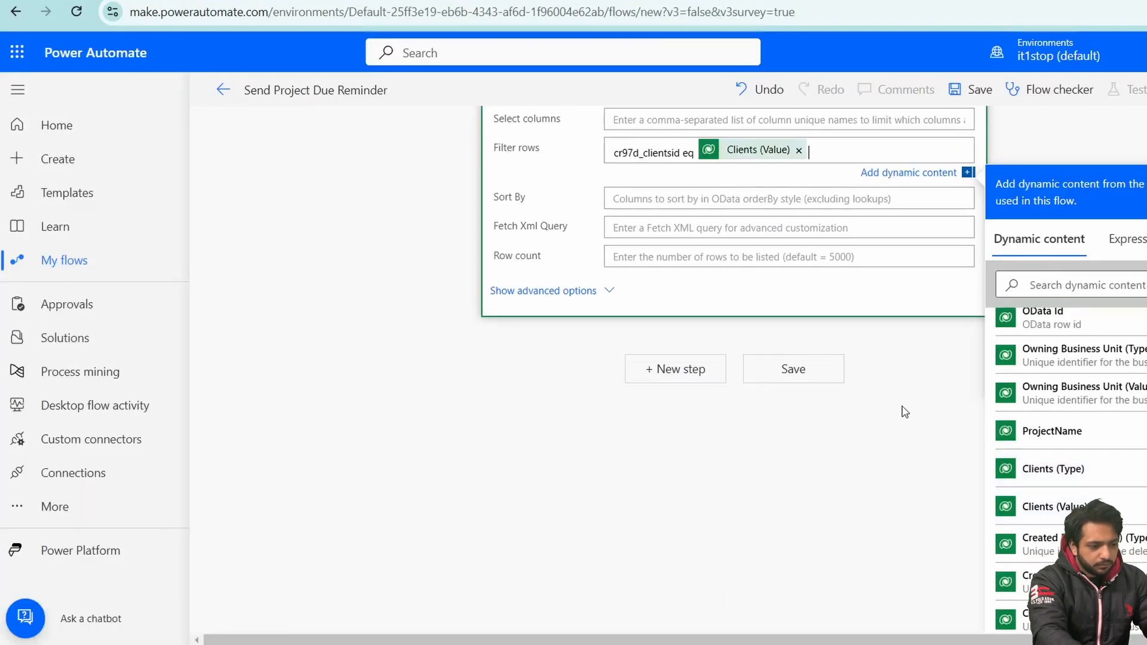
Step: Add an Outlook Send an email (V2) action after the Clients List rows action
left_click(705, 391)
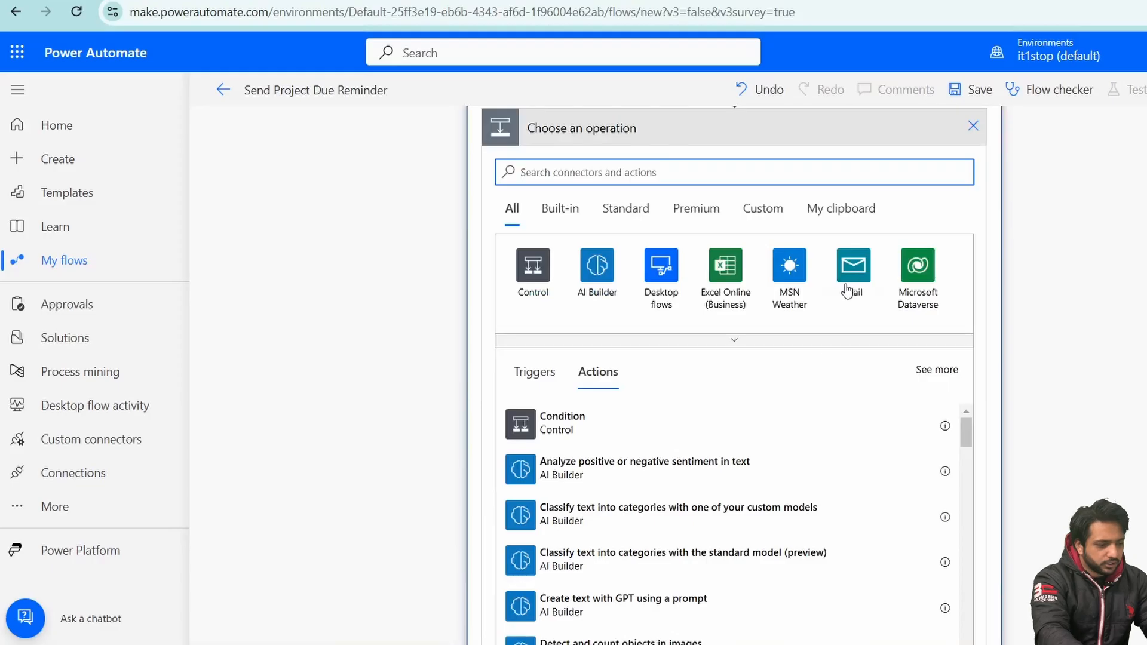
type("Send and")
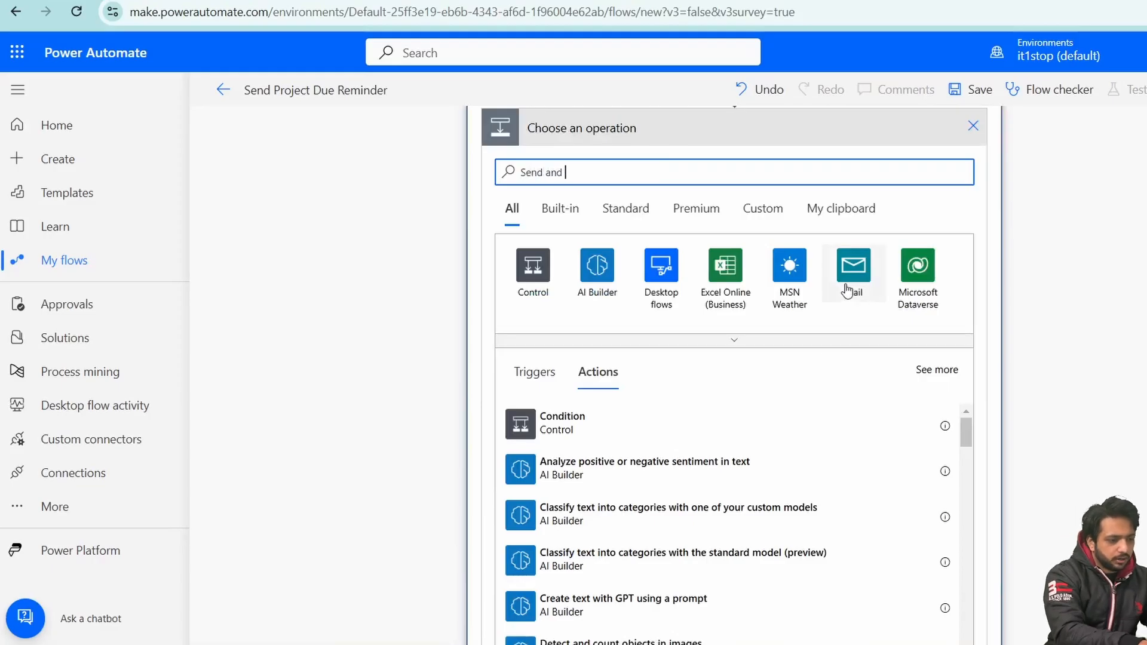
key("BackSpace")
key("BackSpace")
type("email")
scroll(845, 296, "down", 3)
left_click(794, 360)
Step: Address the email to the ClientEmail dynamic content and set its subject to "Project is Due tomorrow"
left_click(704, 473)
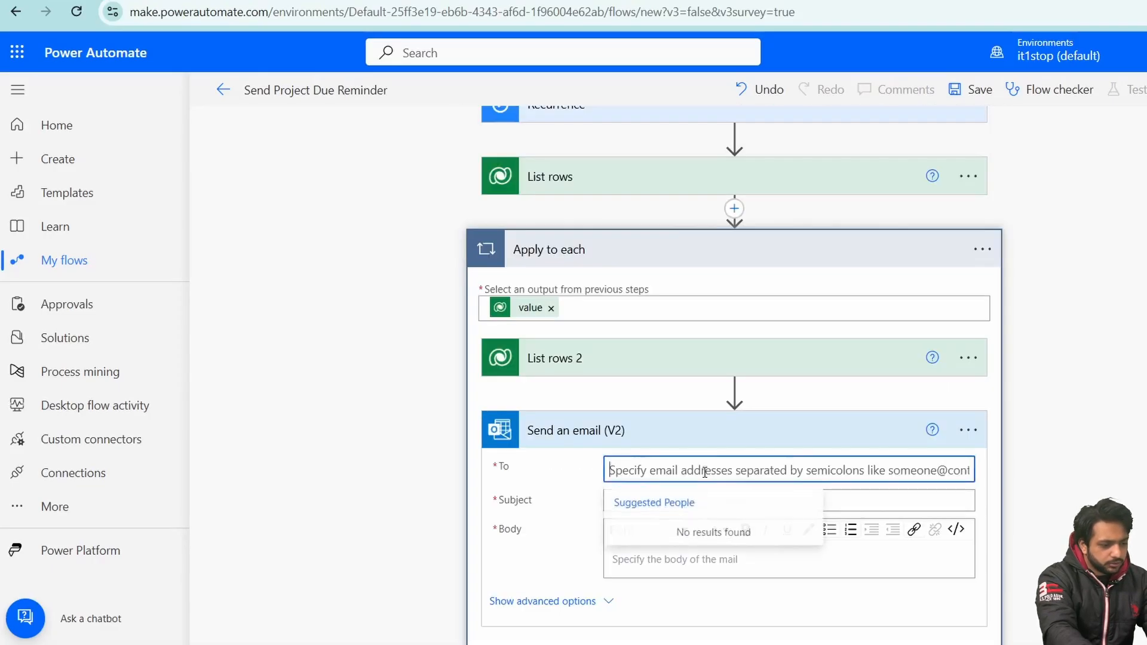
scroll(877, 317, "down", 3)
left_click(882, 312)
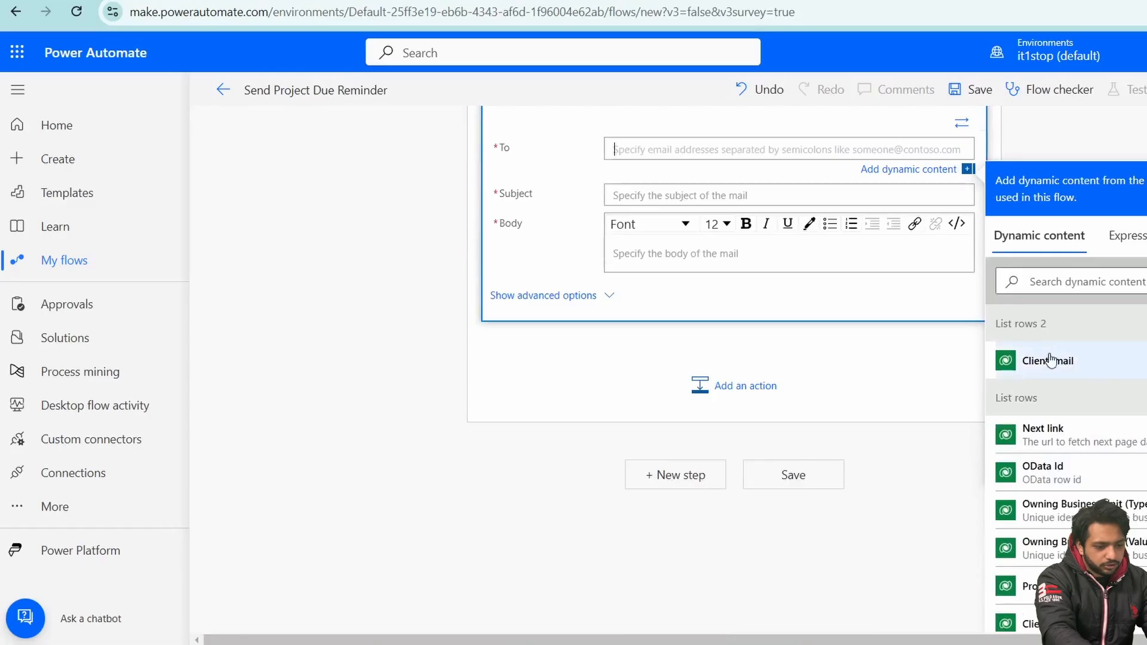
left_click(1049, 360)
left_click(621, 351)
left_click(726, 224)
type("Pro")
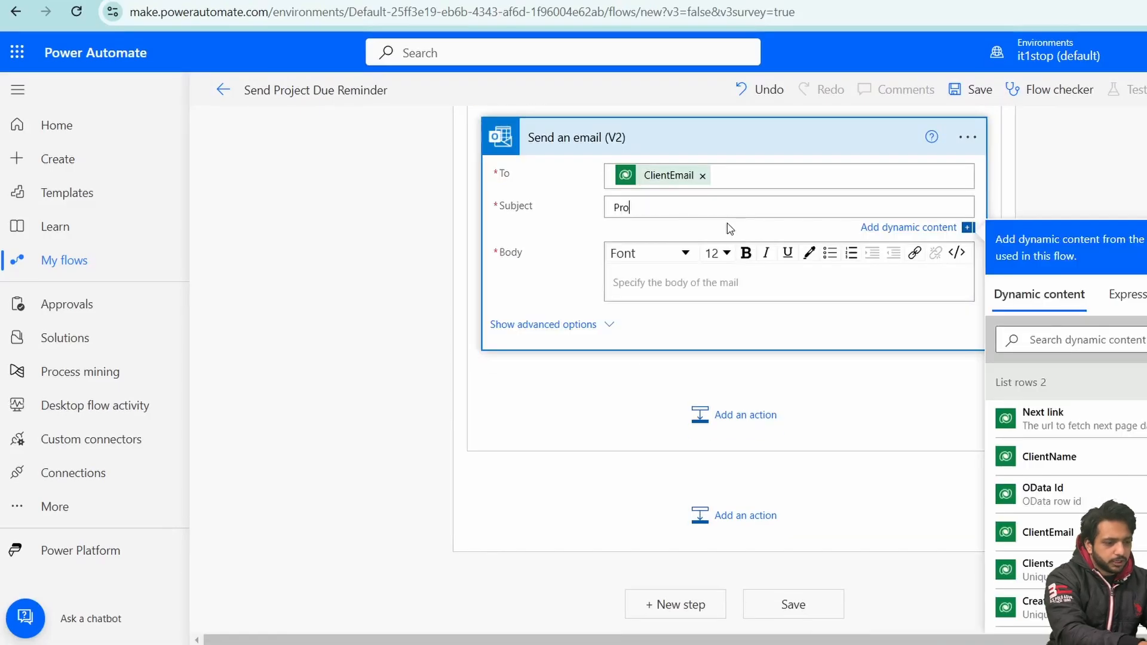
type("ject is Due")
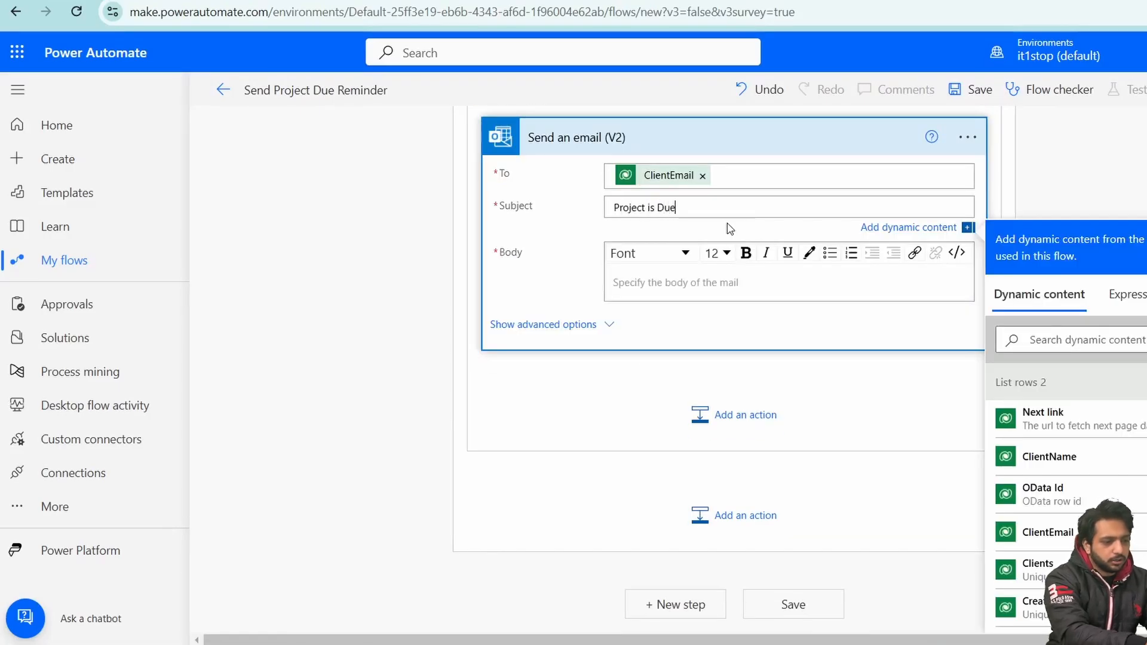
type(" tomorrow")
Step: Start the email body with "Dear" ClientName and a comma, followed on a new line by "Your project" ProjectName, using dynamic content
left_click(809, 269)
scroll(554, 279, "down", 1)
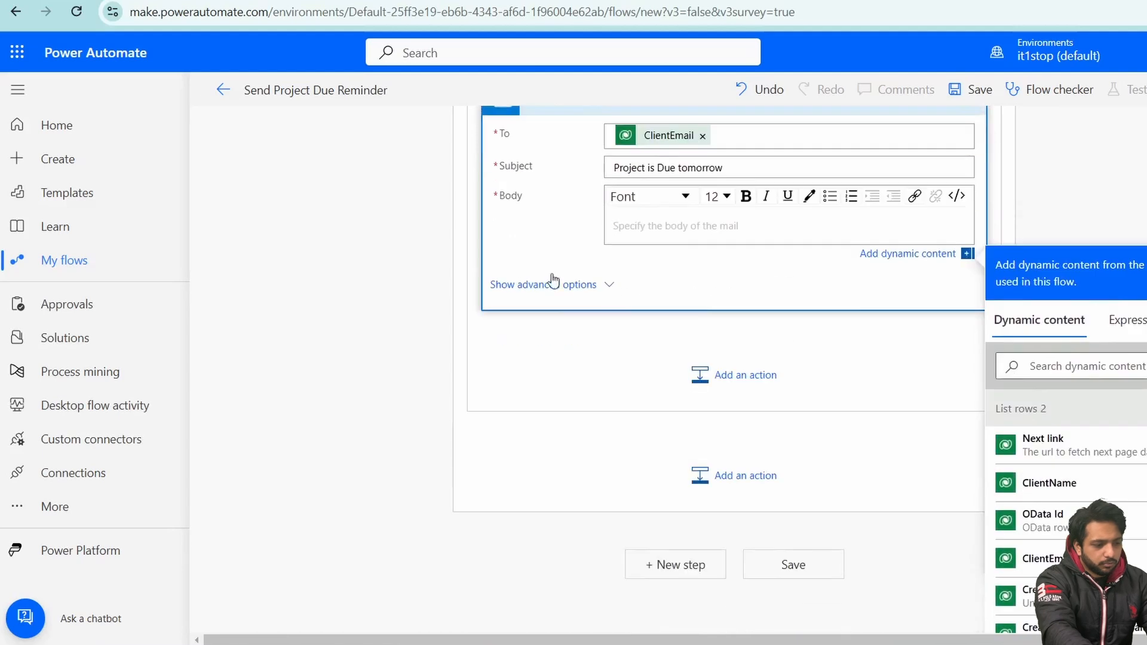
type("Dear")
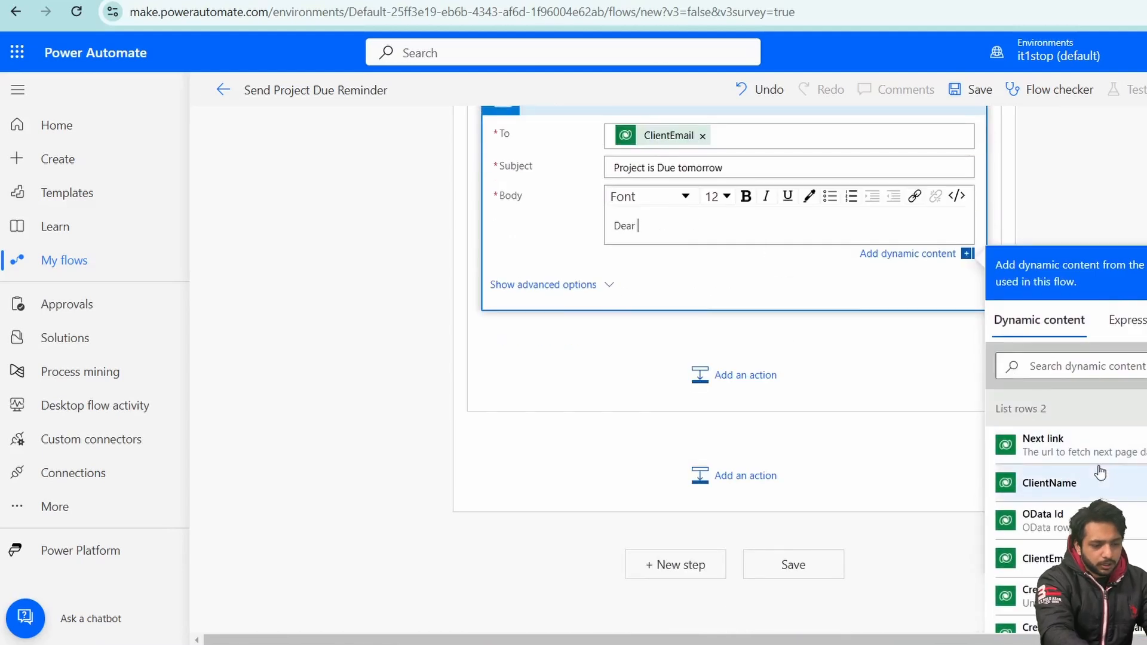
left_click(1099, 482)
type(",")
key("Return")
type("Y")
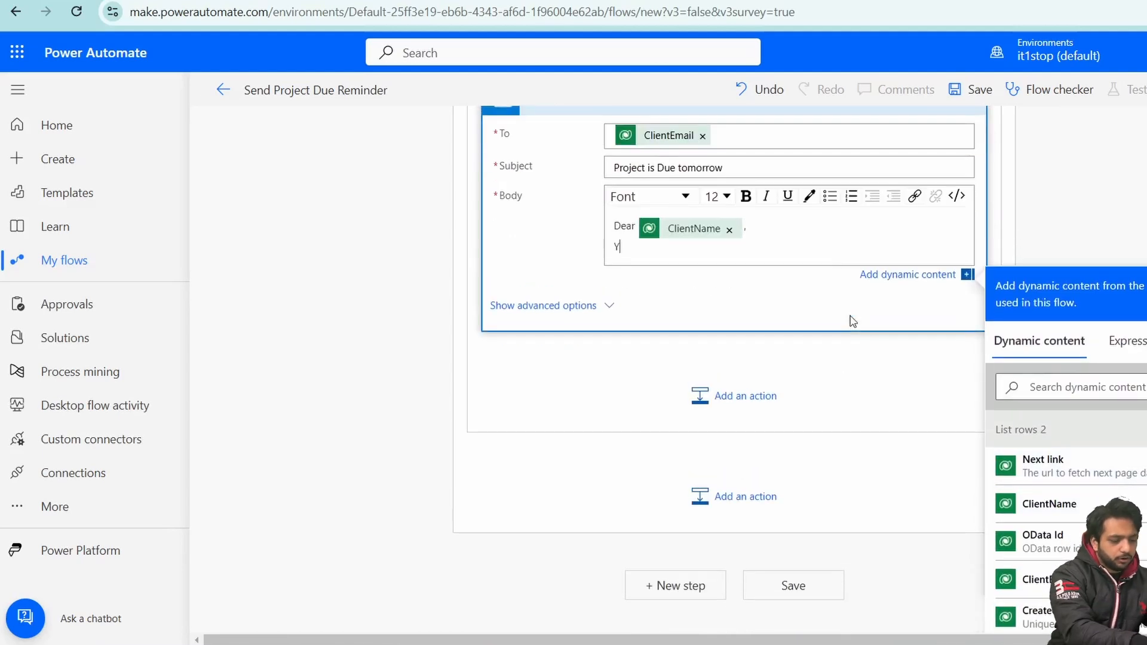
type("our project")
scroll(896, 358, "down", 2)
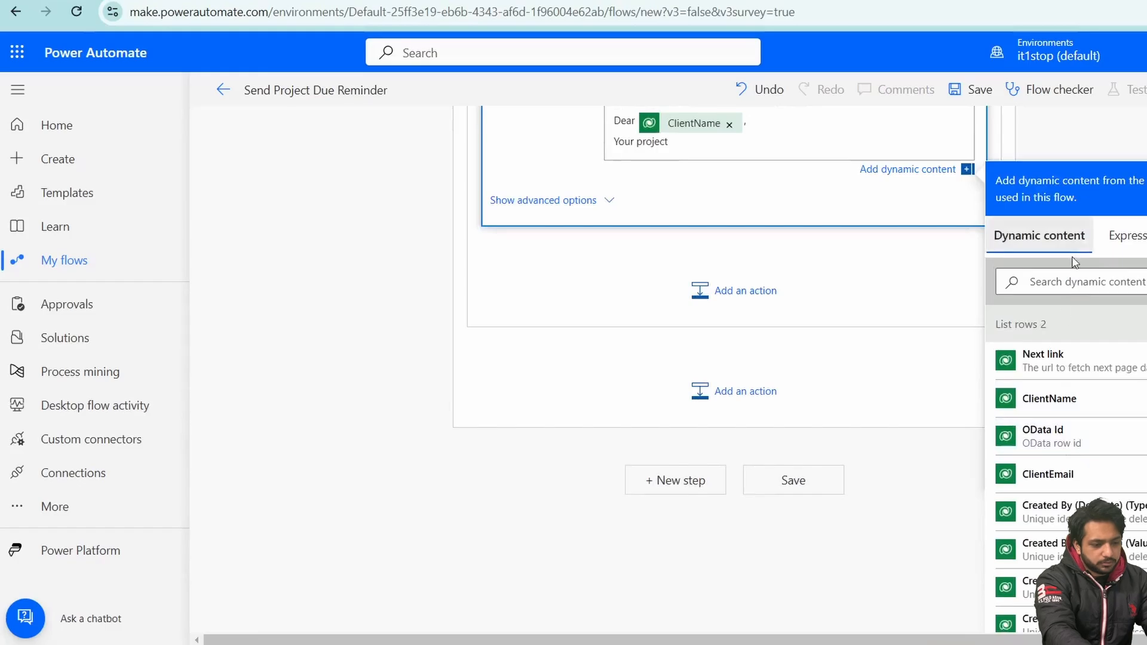
left_click(1067, 283)
type("projec")
left_click(1051, 361)
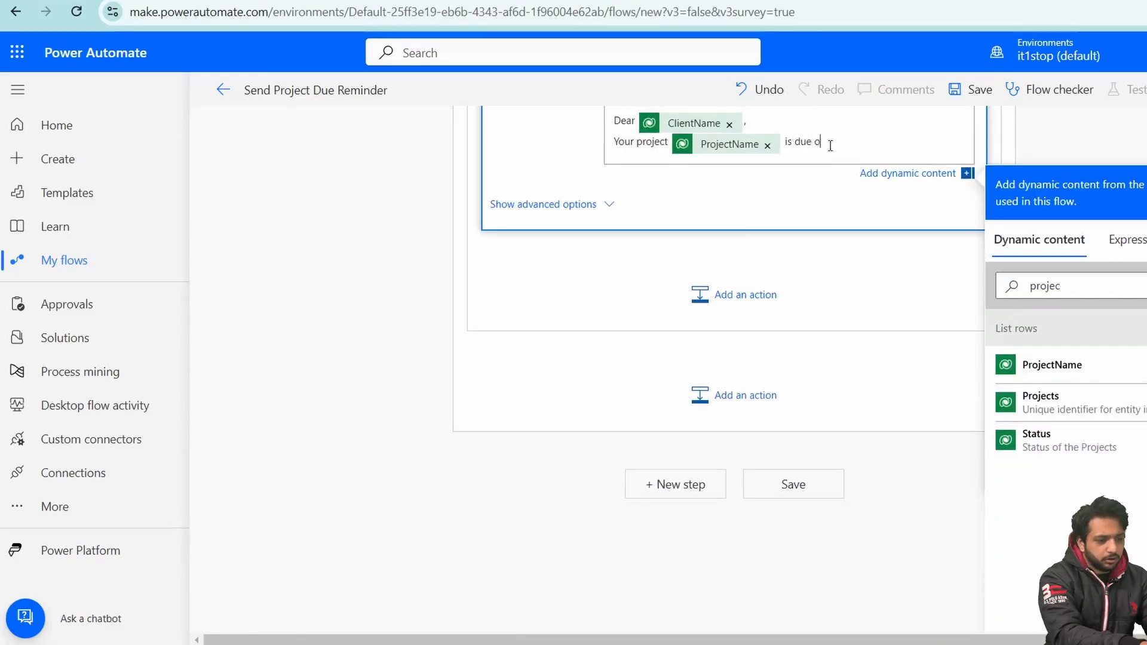
Step: Complete the body sentence with "is due on", the EndDate dynamic content and ". So it's a reminder please finish it."
type("n")
double_click(1073, 279)
type("E")
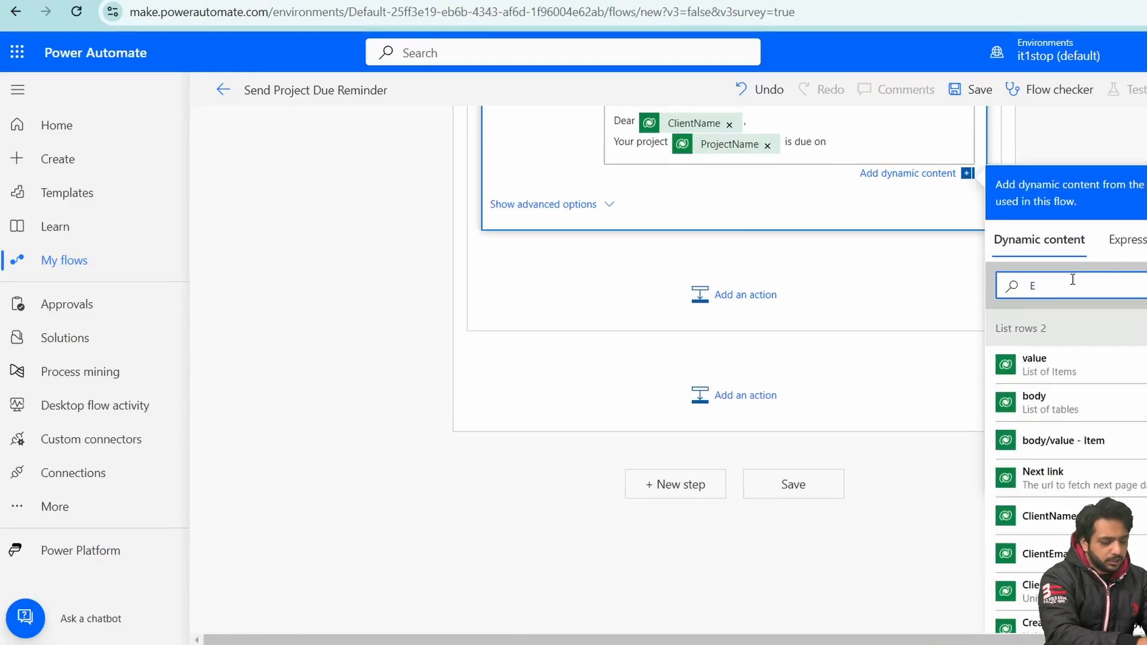
type("nd")
right_click(981, 379)
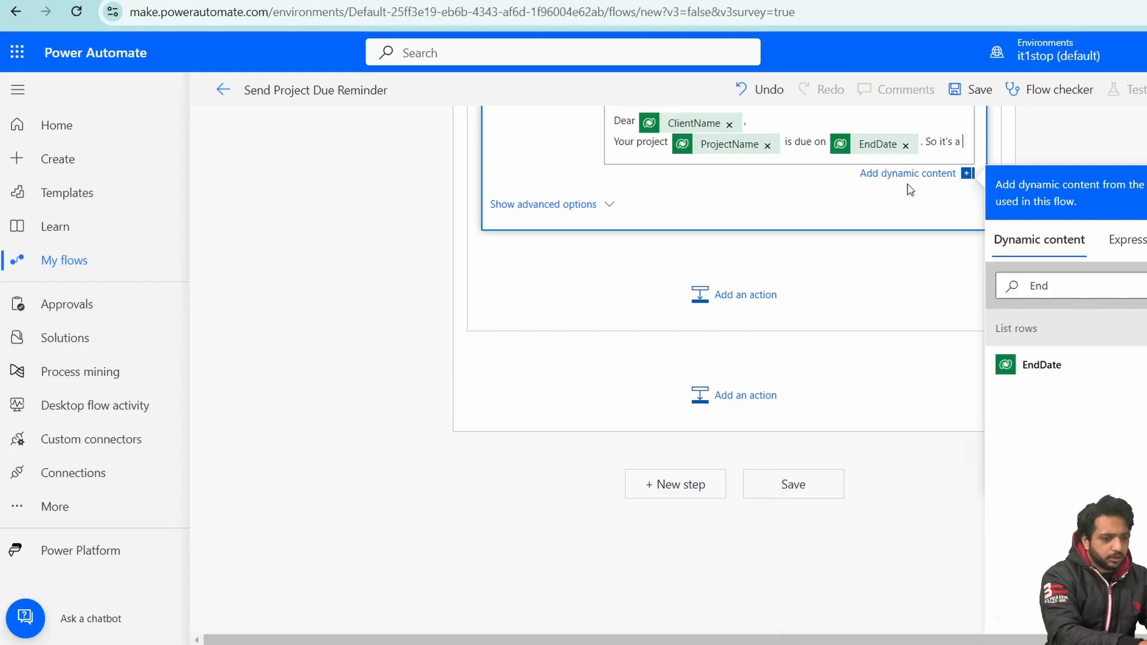
type("rem")
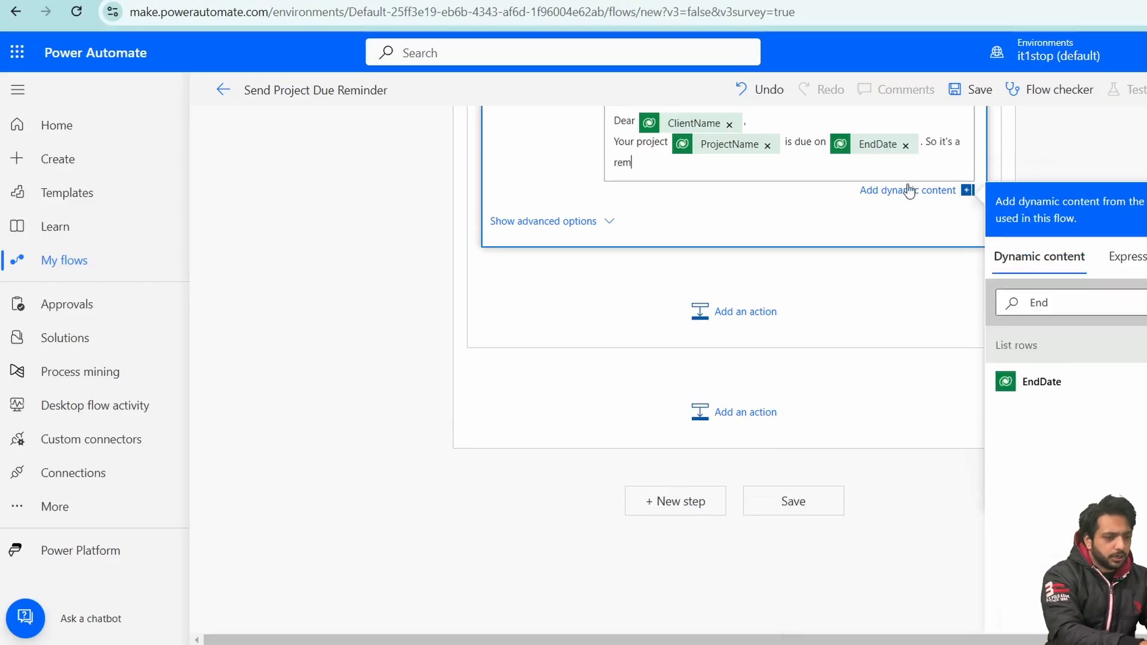
type("inder pe")
key("BackSpace")
type("lease finish it.")
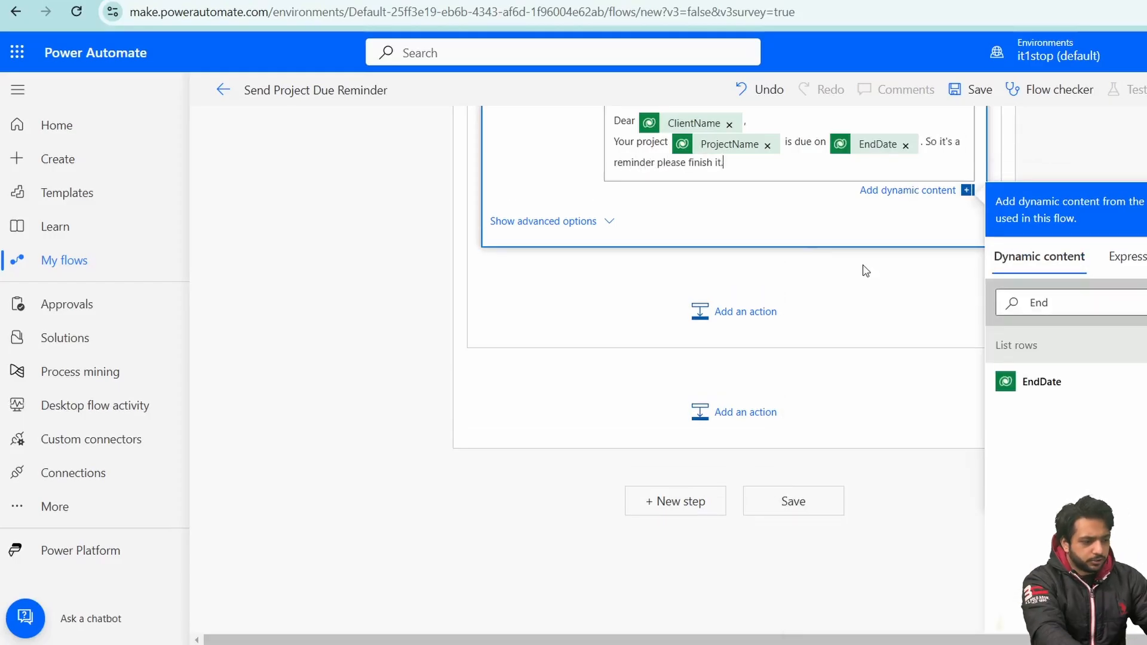
Step: Save the Send Project Due Reminder flow and run a manual test of it
scroll(866, 271, "up", 10)
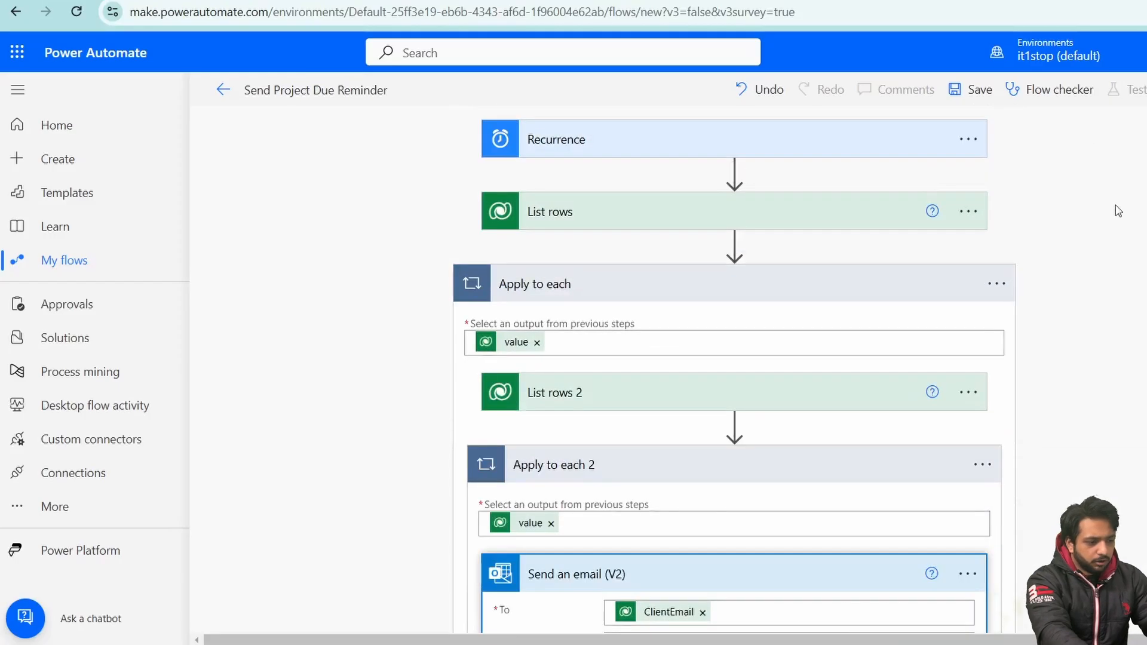
left_click(979, 91)
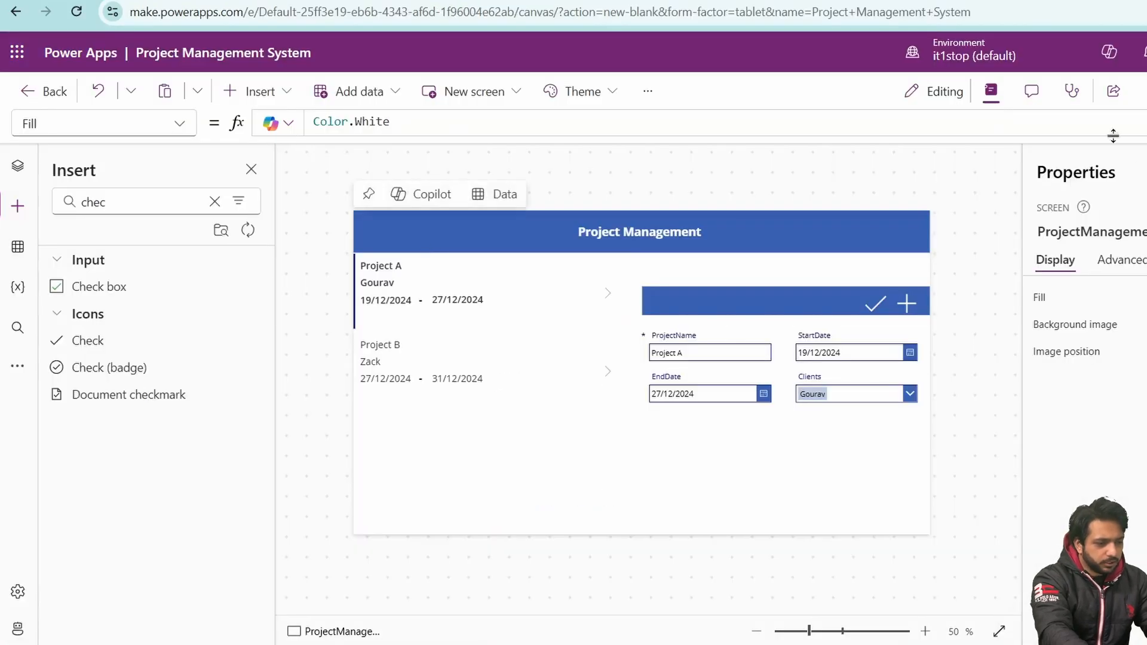
key("F5")
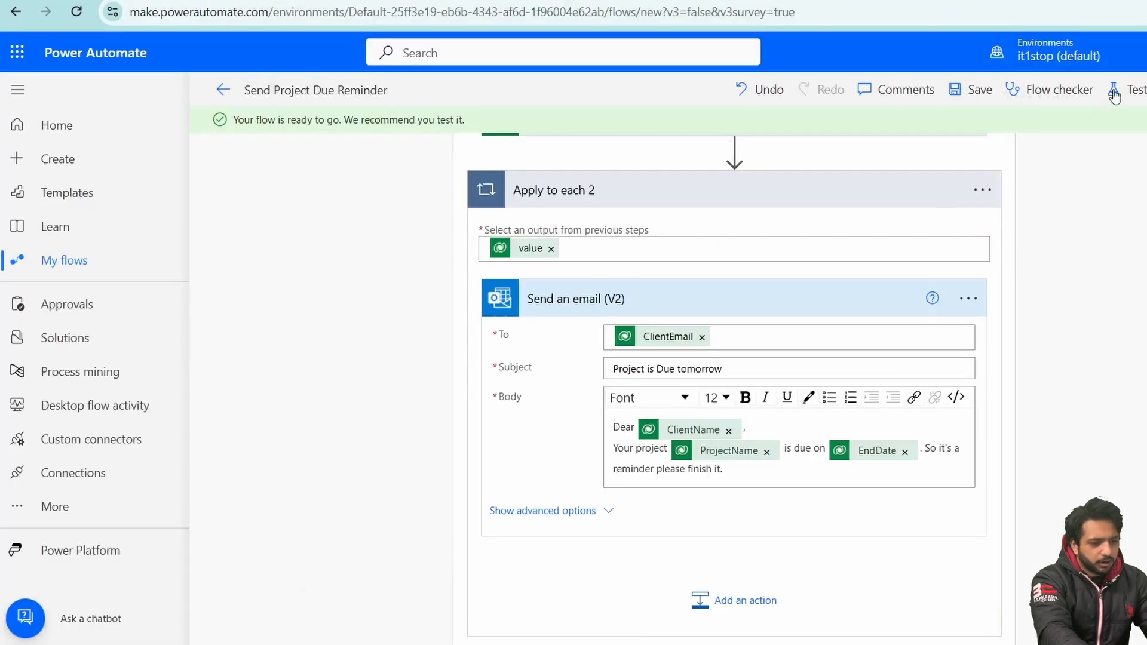
left_click(1129, 89)
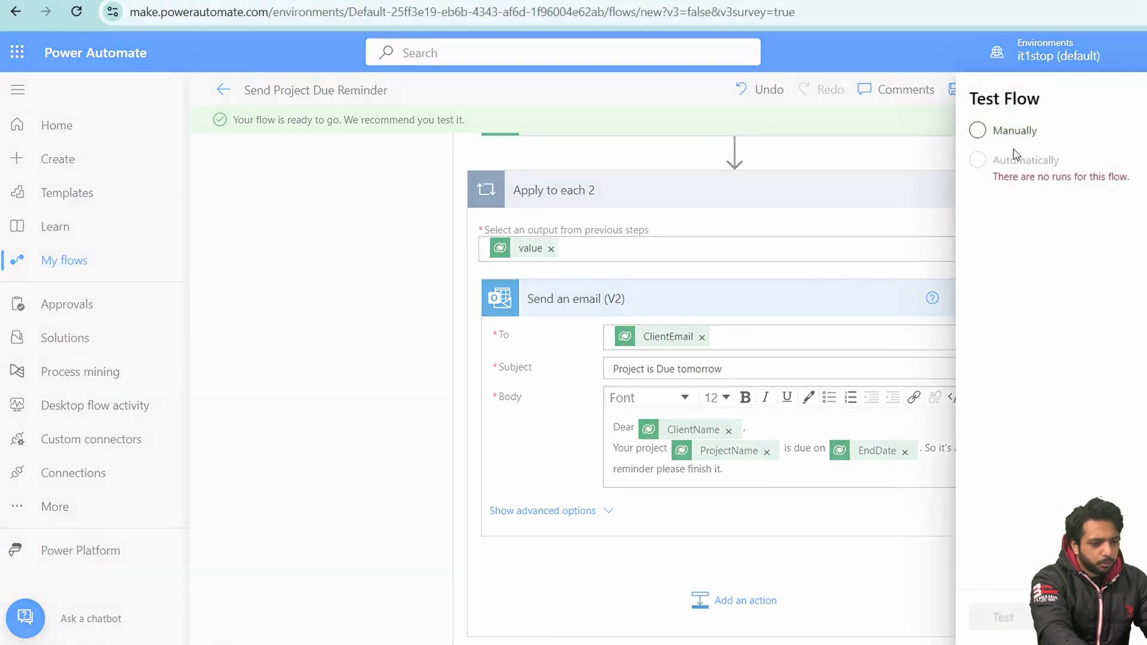
left_click(977, 131)
left_click(1002, 619)
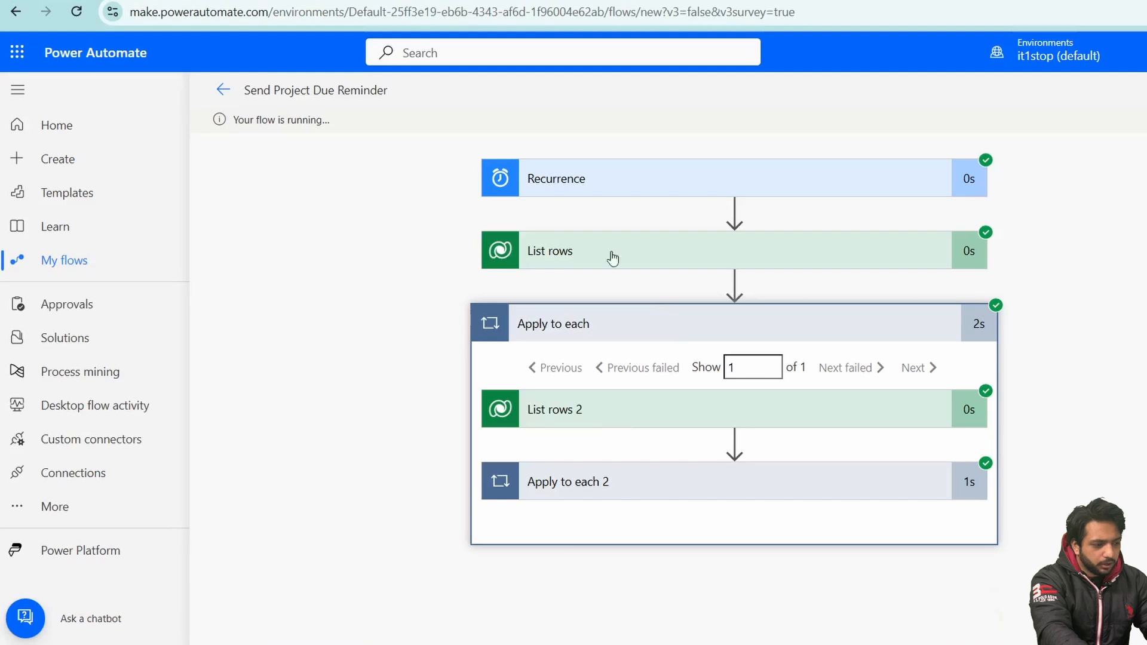
Step: Check the run details of List rows 2 and the delivered "Project is Due tomorrow" email in the Outlook inbox
left_click(678, 410)
scroll(678, 409, "down", 15)
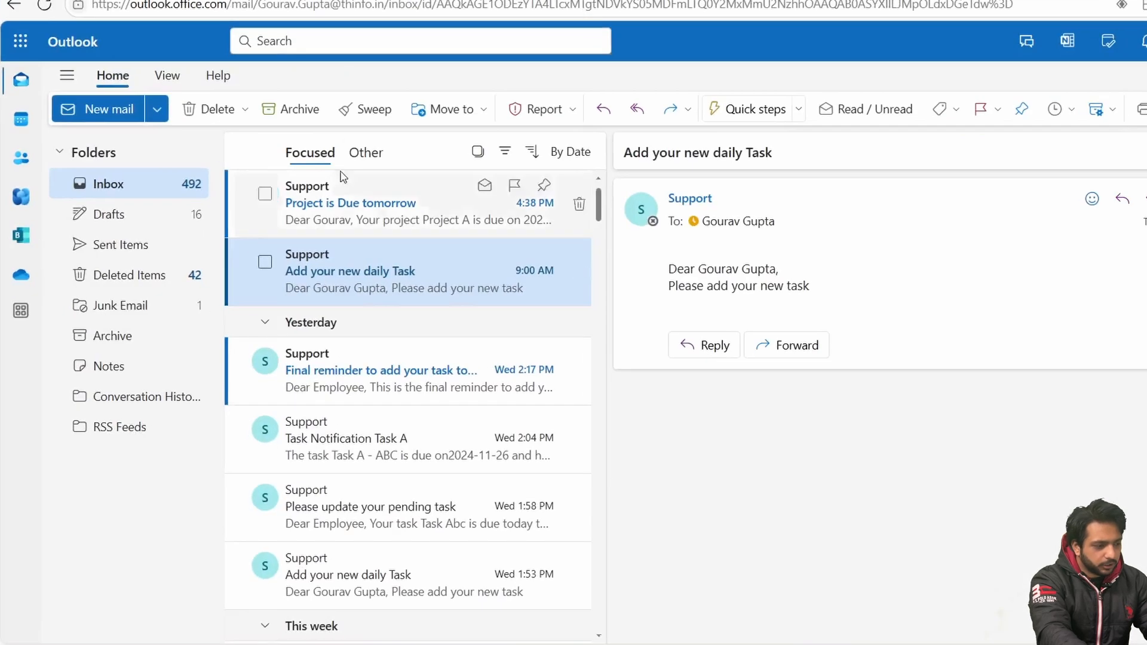
left_click(345, 190)
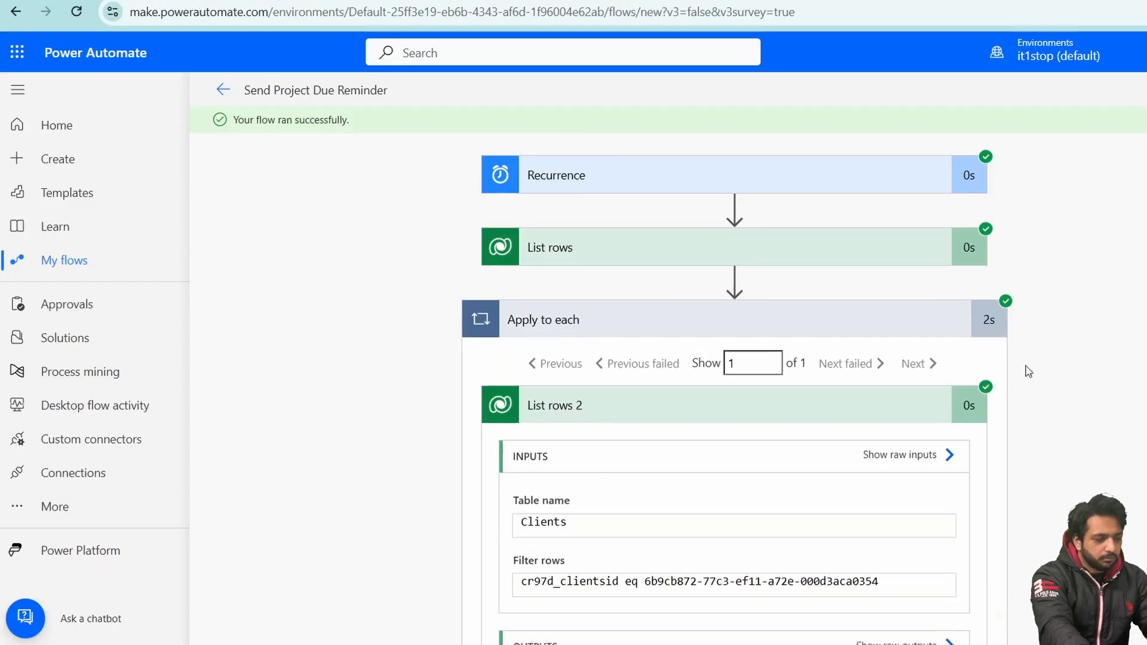
scroll(1027, 366, "down", 2)
scroll(1108, 405, "up", 2)
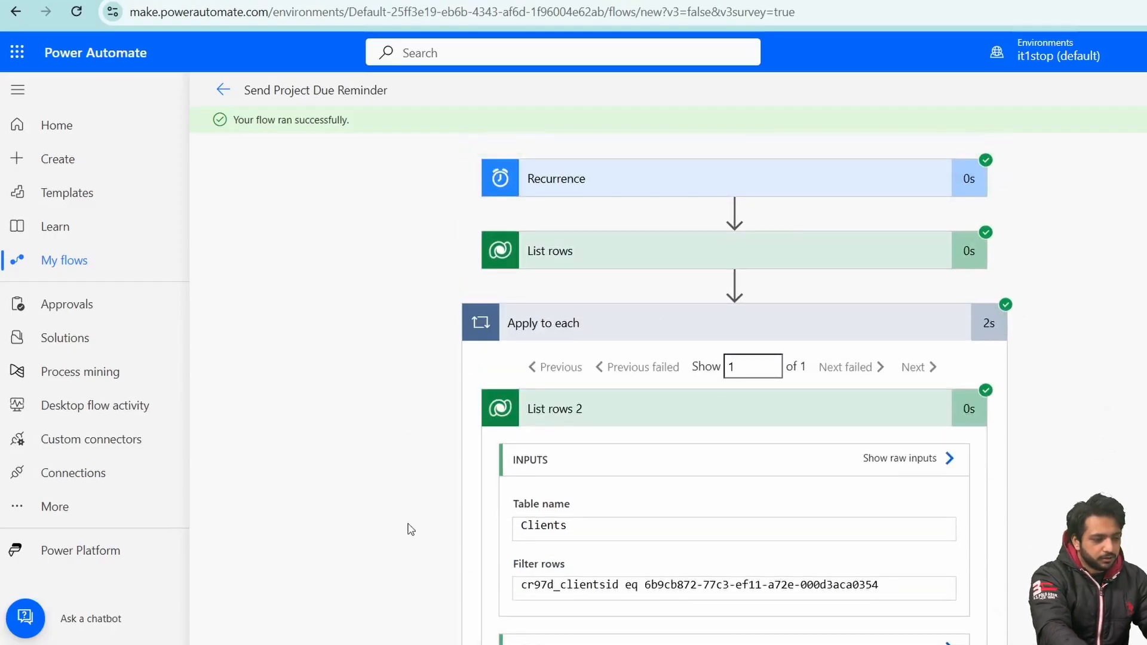